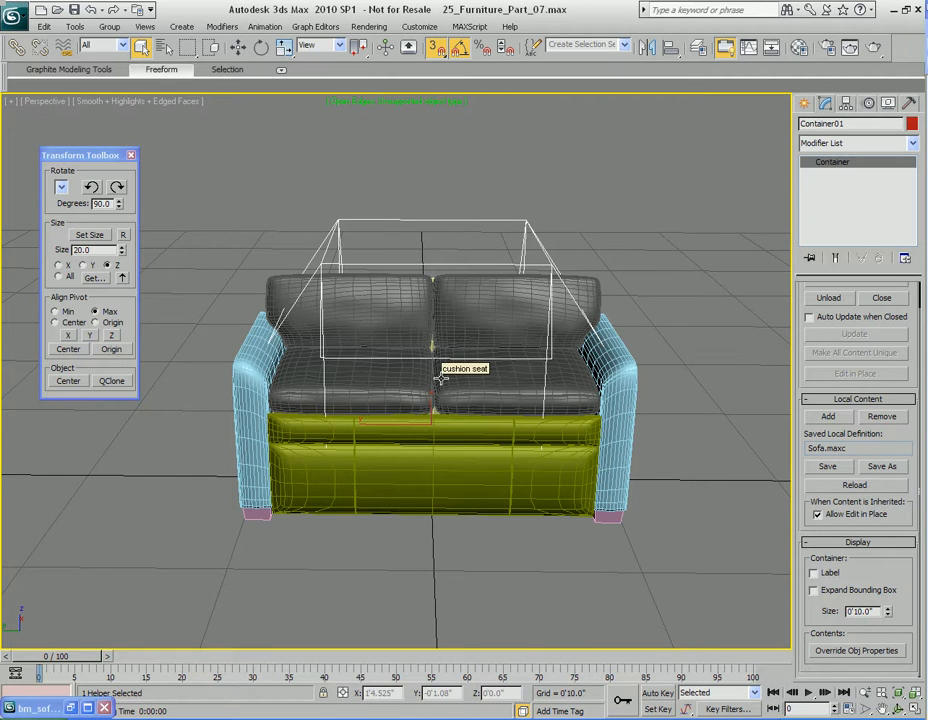
# Delete the sofa's left back rest cushion together with the left seat cushion.
pyautogui.keyDown('alt'); pyautogui.moveTo(440, 378); pyautogui.dragTo(516, 402, button='middle'); pyautogui.keyUp('alt')
pyautogui.scroll(3, 519, 400)
pyautogui.keyDown('alt'); pyautogui.moveTo(585, 385); pyautogui.dragTo(494, 397, button='middle'); pyautogui.keyUp('alt')
pyautogui.scroll(-4, 494, 397)
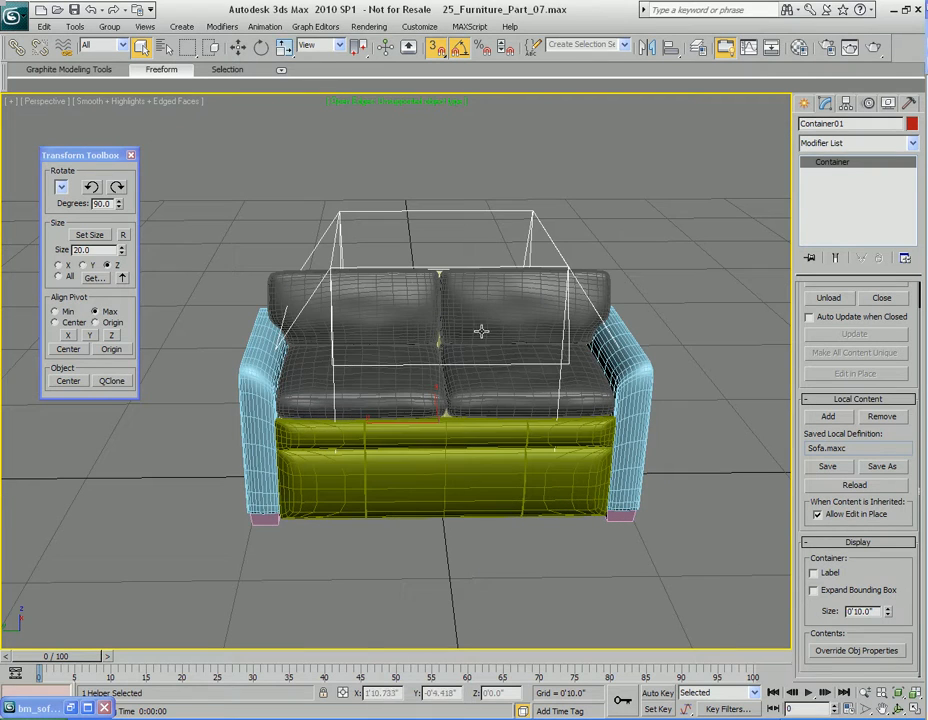
pyautogui.moveTo(484, 350)
pyautogui.keyDown('alt'); pyautogui.mouseDown(button='middle')
pyautogui.moveTo(460, 360)
pyautogui.moveTo(472, 358)
pyautogui.mouseUp(button='middle'); pyautogui.keyUp('alt')
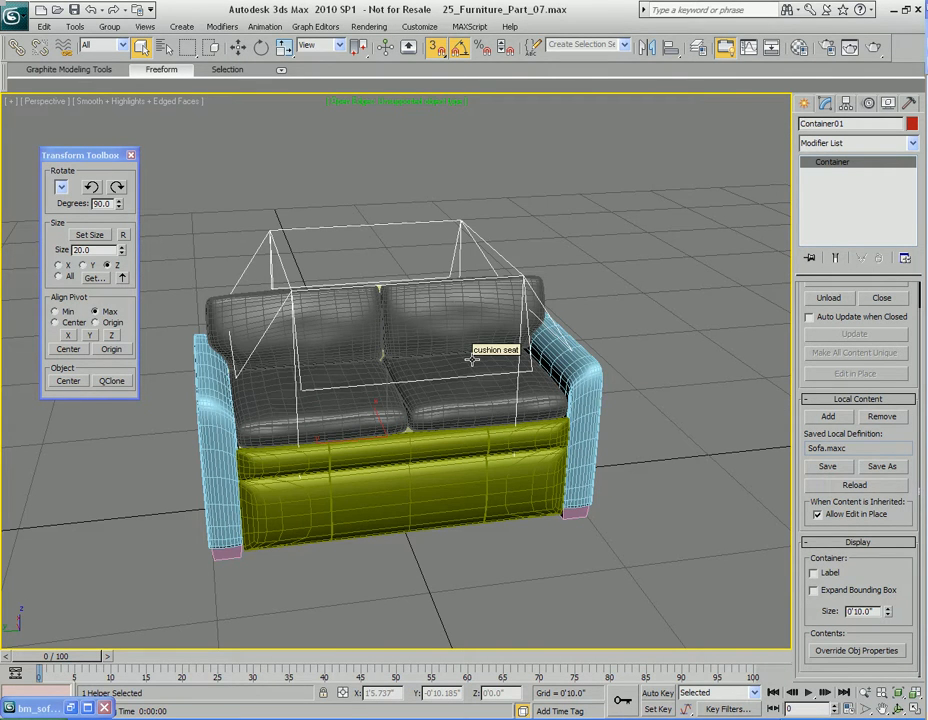
pyautogui.keyDown('alt'); pyautogui.moveTo(472, 358); pyautogui.dragTo(400, 313, button='middle'); pyautogui.keyUp('alt')
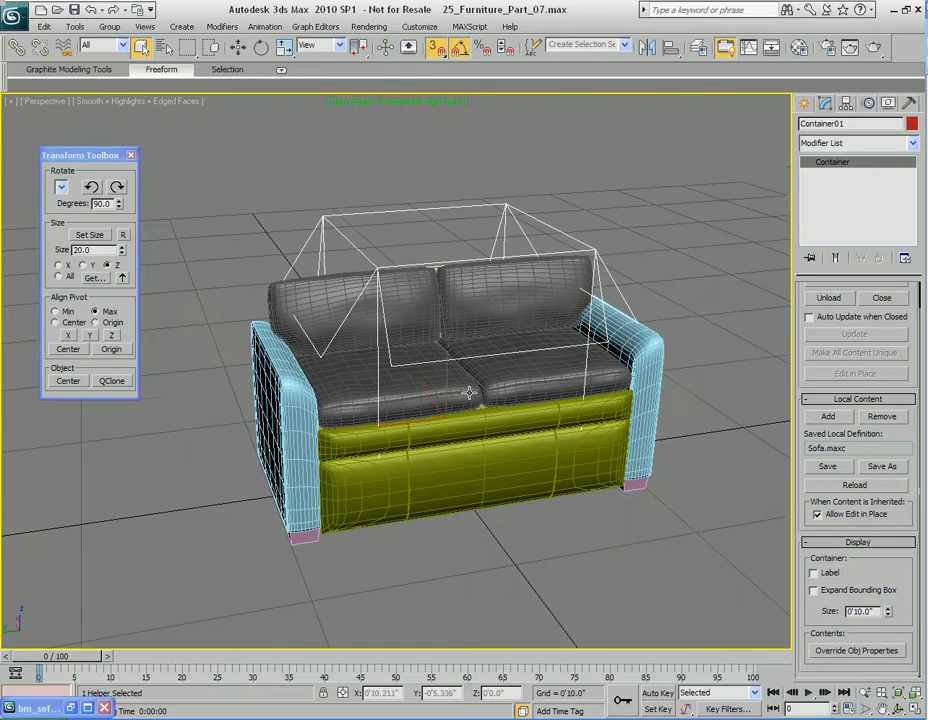
pyautogui.click(400, 313)
pyautogui.keyDown('alt'); pyautogui.moveTo(431, 360); pyautogui.dragTo(455, 355, button='middle'); pyautogui.keyUp('alt')
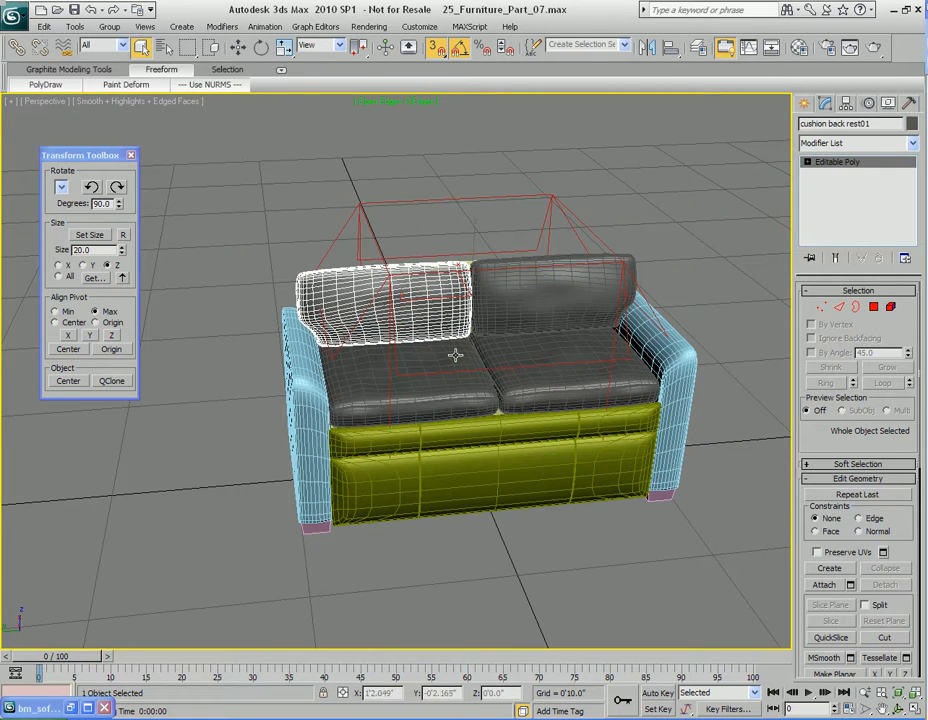
pyautogui.keyDown('ctrl'); pyautogui.click(434, 366); pyautogui.keyUp('ctrl')
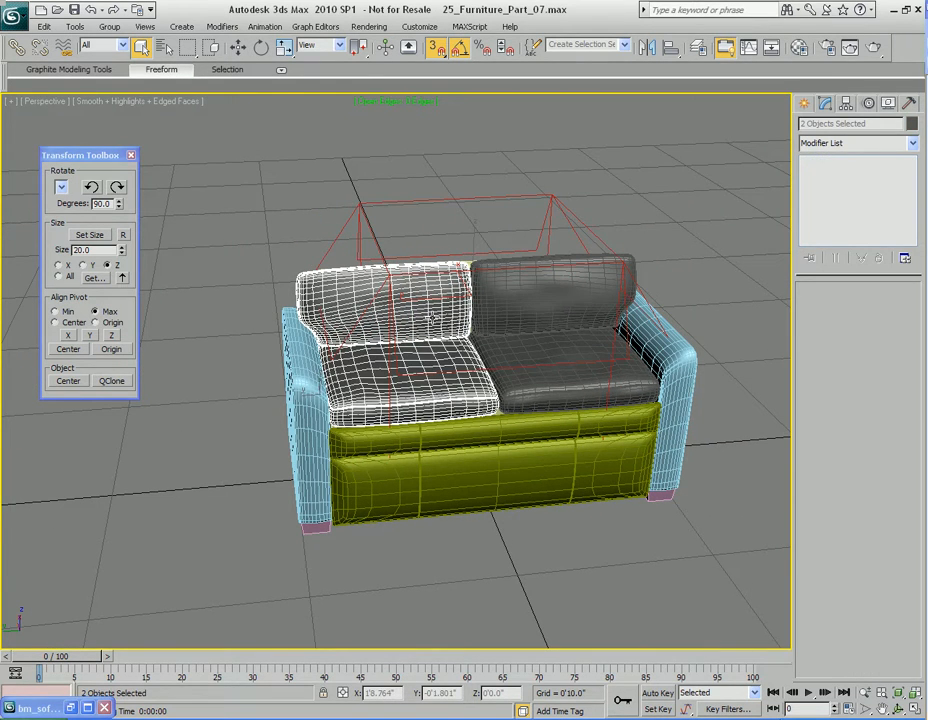
pyautogui.press('Delete')
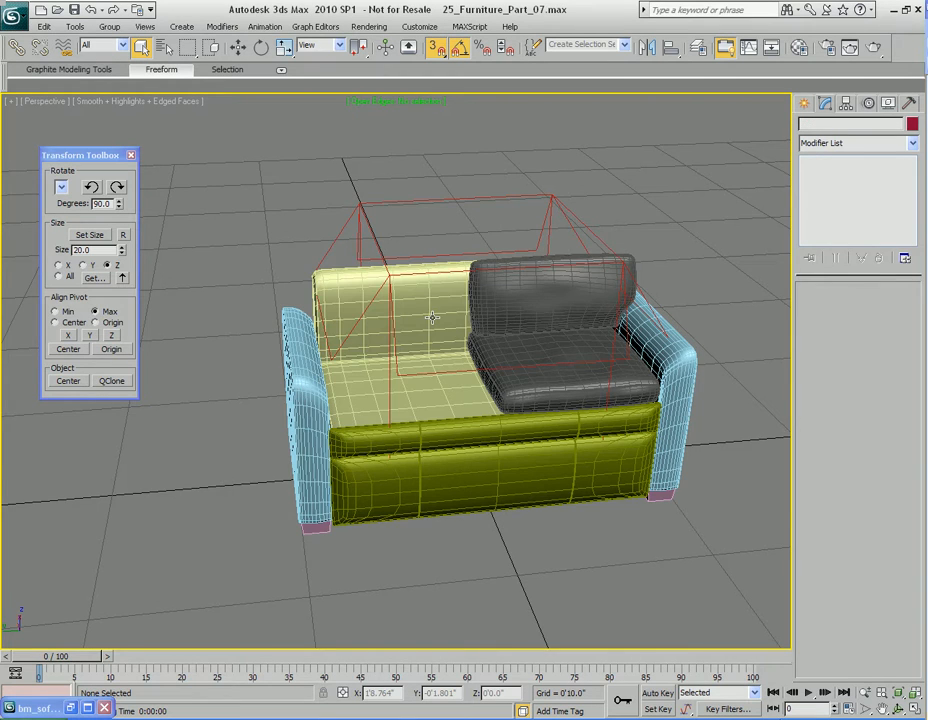
# Delete the left element of the arm rest object.
pyautogui.scroll(3, 459, 372)
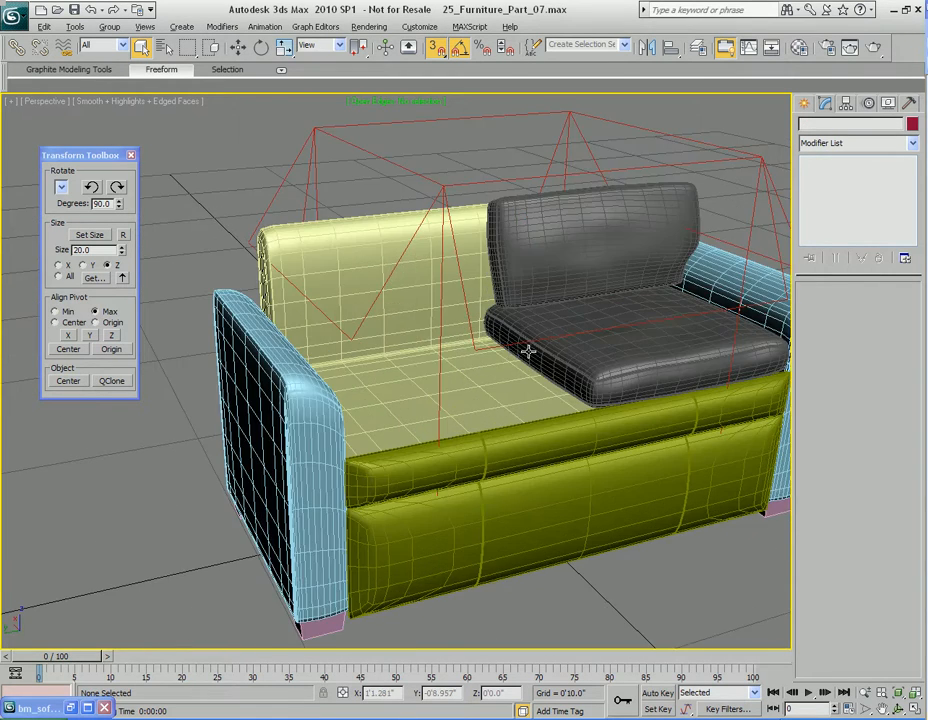
pyautogui.keyDown('alt'); pyautogui.moveTo(520, 352); pyautogui.dragTo(517, 365, button='middle'); pyautogui.keyUp('alt')
pyautogui.click(289, 414)
pyautogui.moveTo(481, 408); pyautogui.dragTo(415, 401, button='middle')
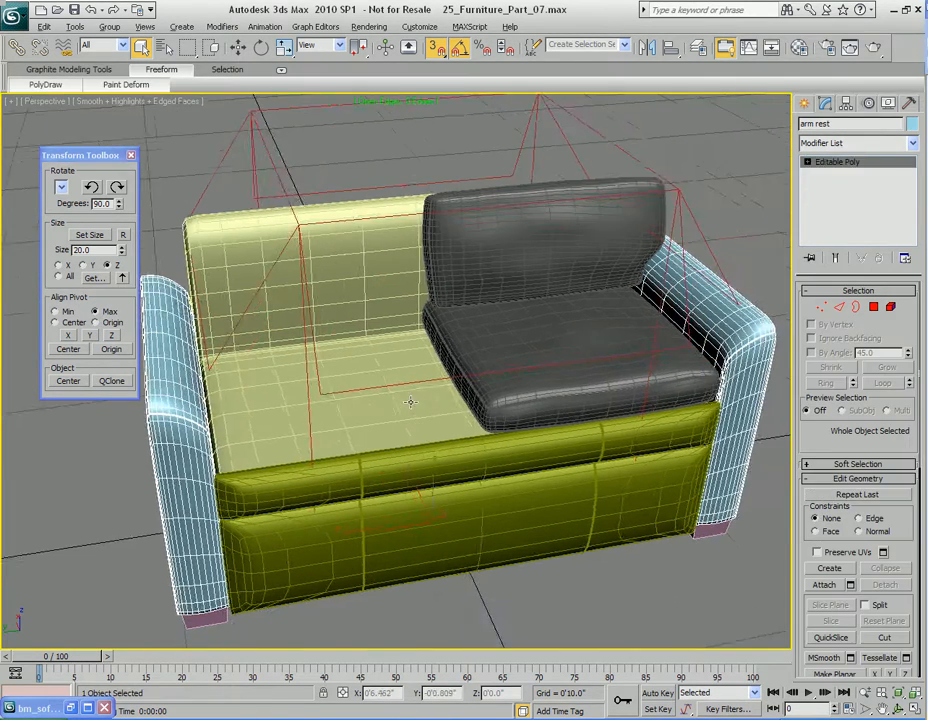
pyautogui.scroll(-5, 415, 401)
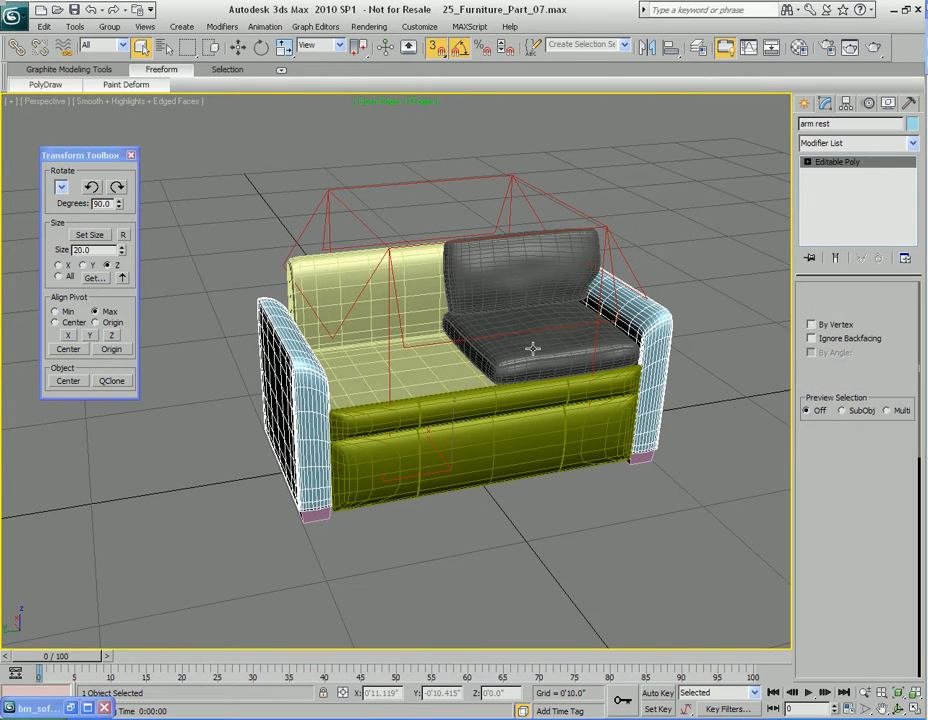
pyautogui.press('5')
pyautogui.click(300, 356)
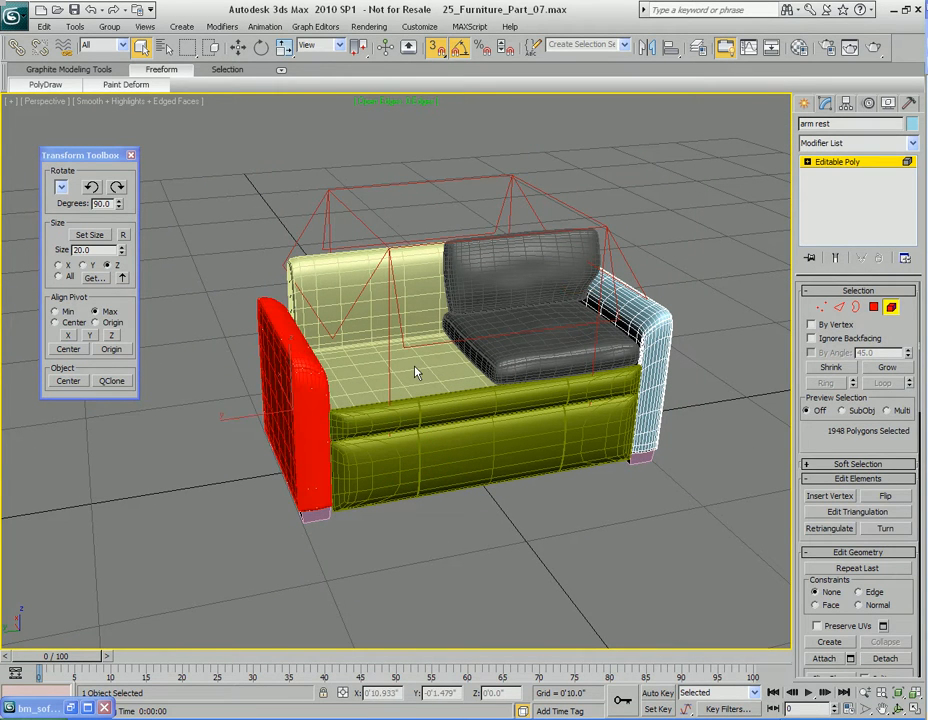
pyautogui.press('Delete')
pyautogui.press('5')
# Delete the two sofa stands under the removed arm rest, at element level.
pyautogui.keyDown('alt'); pyautogui.moveTo(401, 475); pyautogui.dragTo(394, 379, button='middle'); pyautogui.keyUp('alt')
pyautogui.click(308, 364)
pyautogui.press('5')
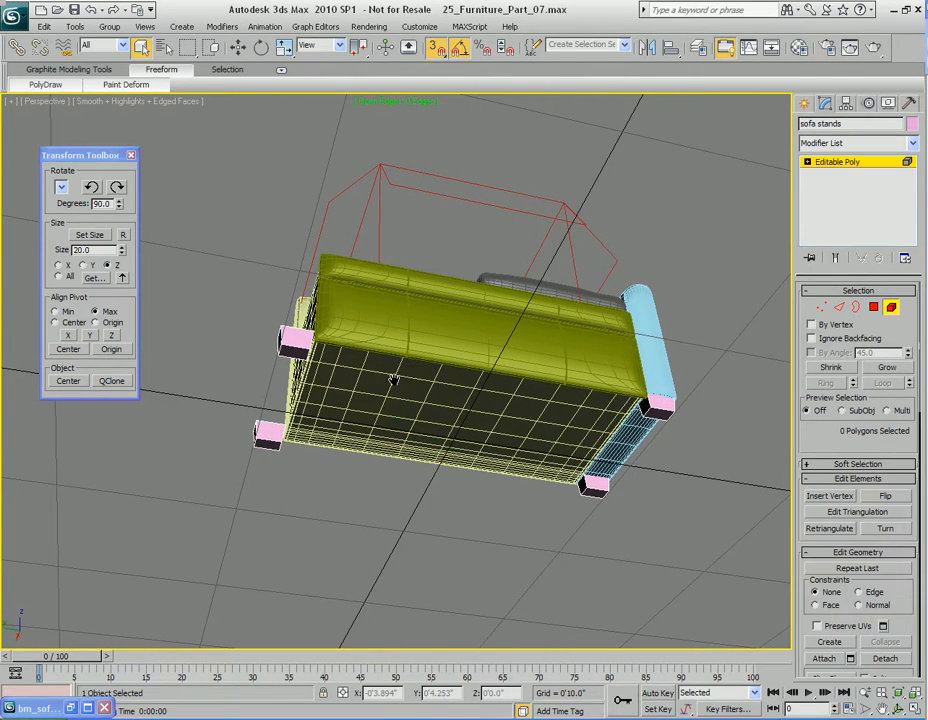
pyautogui.moveTo(213, 311); pyautogui.dragTo(334, 493)
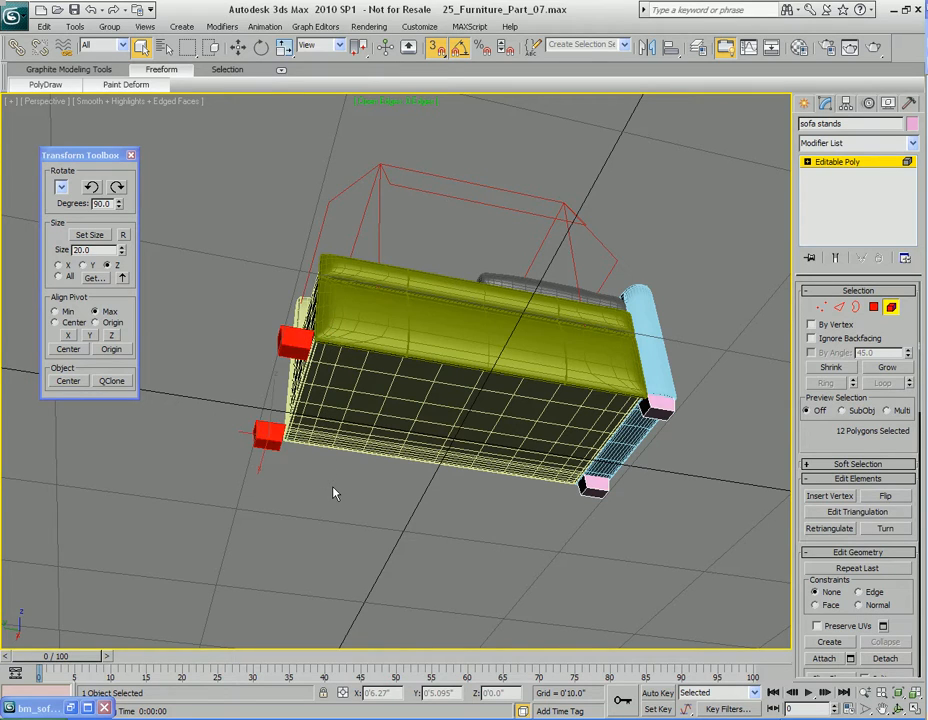
pyautogui.click(334, 493)
pyautogui.keyDown('alt'); pyautogui.moveTo(304, 537); pyautogui.dragTo(476, 408, button='middle'); pyautogui.keyUp('alt')
pyautogui.press('5')
# Add a Slice modifier to the sofa base.
pyautogui.click(452, 424)
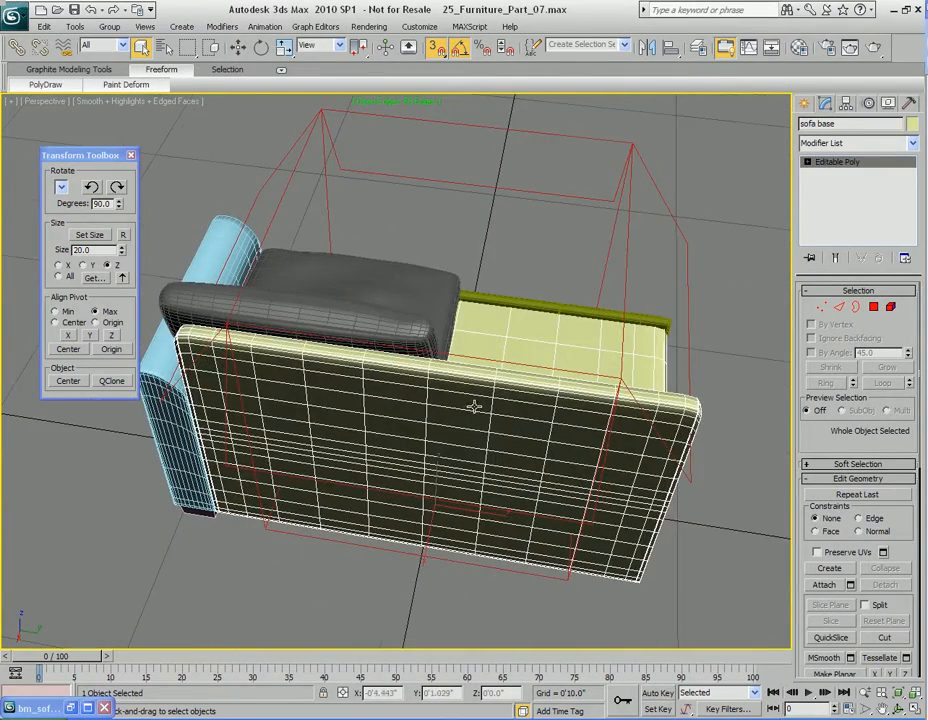
pyautogui.click(865, 145)
pyautogui.scroll(-15, 843, 437)
pyautogui.click(826, 379)
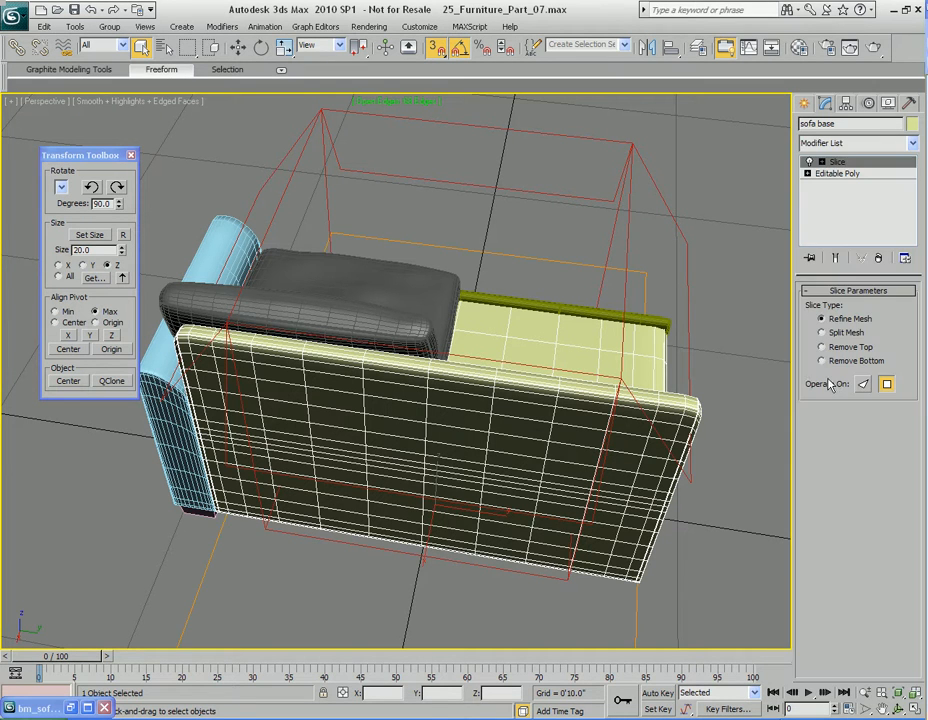
# Turn off 3D snapping and rotate the sofa base's slice plane upright so it divides the two seats.
pyautogui.keyDown('alt'); pyautogui.moveTo(540, 420); pyautogui.dragTo(426, 405, button='middle'); pyautogui.keyUp('alt')
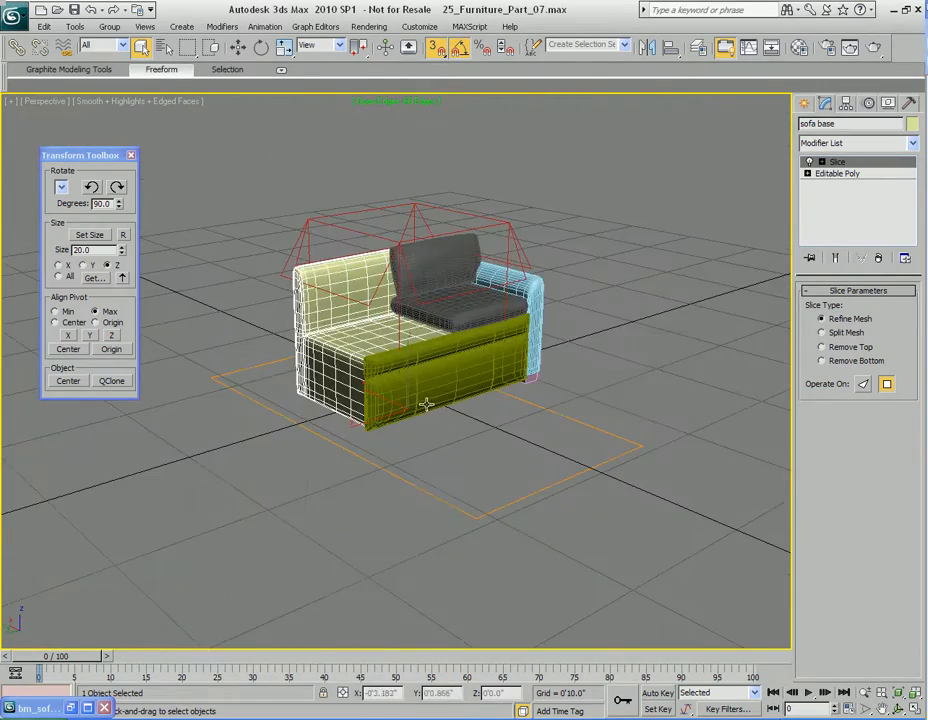
pyautogui.moveTo(499, 441); pyautogui.dragTo(484, 415, button='middle')
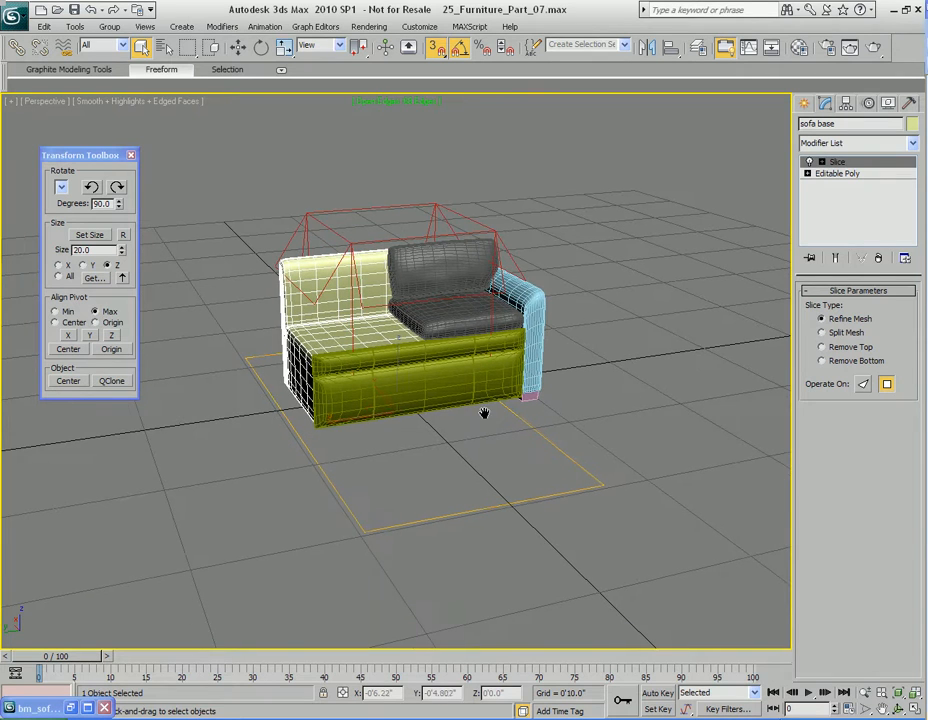
pyautogui.press('1')
pyautogui.click(822, 162)
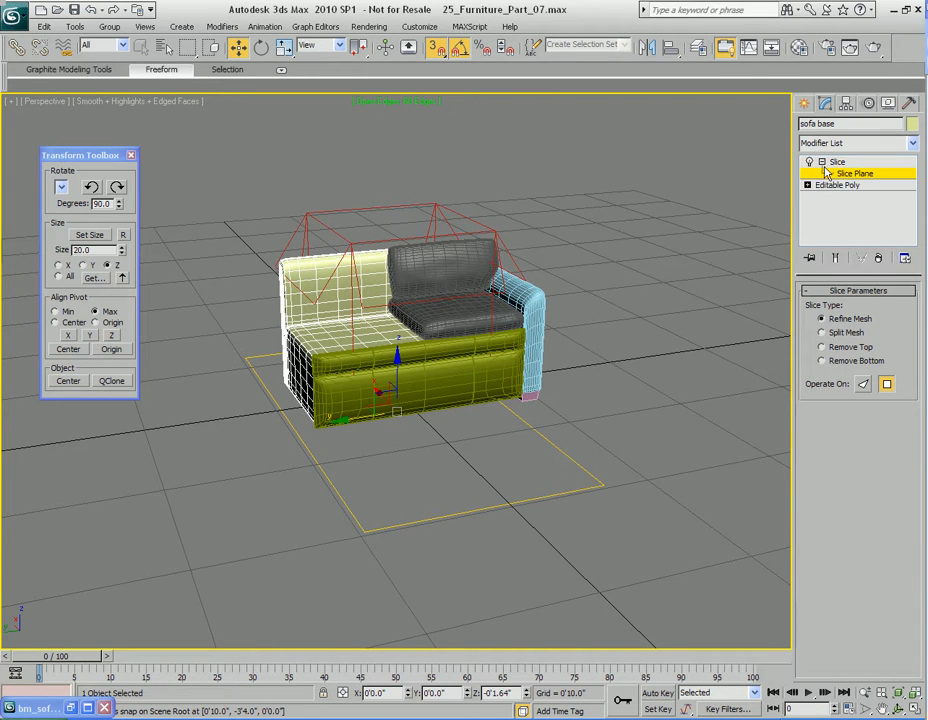
pyautogui.click(859, 175)
pyautogui.click(859, 175)
pyautogui.moveTo(590, 444)
pyautogui.mouseDown(button='middle')
pyautogui.moveTo(603, 428)
pyautogui.moveTo(597, 442)
pyautogui.mouseUp(button='middle')
pyautogui.press('s')
pyautogui.moveTo(484, 390); pyautogui.dragTo(472, 408, button='middle')
pyautogui.press('e')
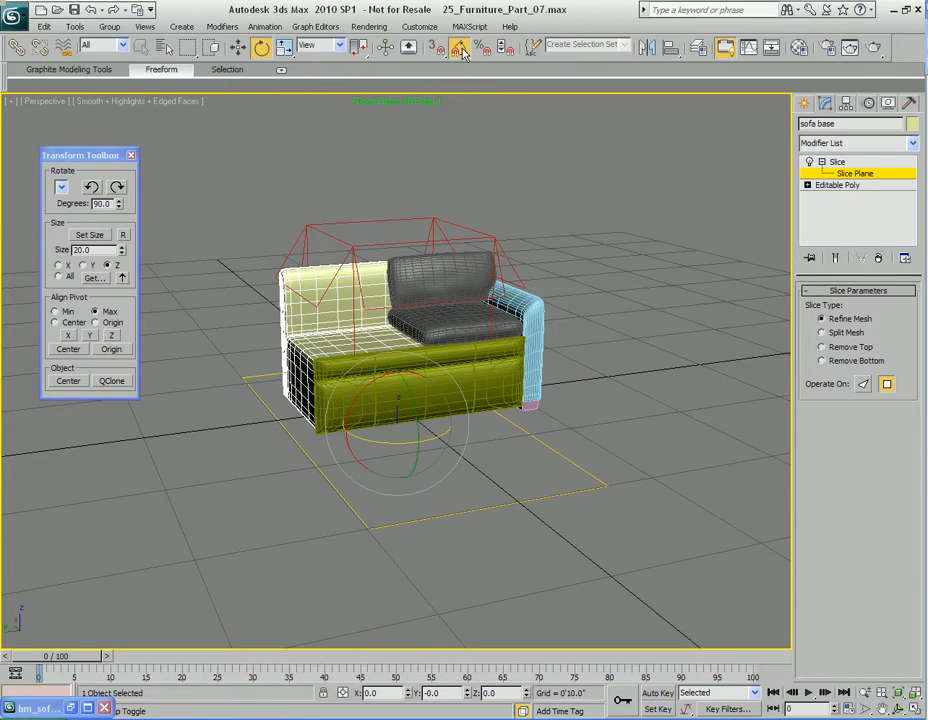
pyautogui.moveTo(414, 430); pyautogui.dragTo(427, 364)
# Check the slice plane's alignment from above, then cut off the base's empty half with the Remove Bottom slice type.
pyautogui.keyDown('alt'); pyautogui.moveTo(427, 364); pyautogui.dragTo(487, 381, button='middle'); pyautogui.keyUp('alt')
pyautogui.press('t')
pyautogui.press('z')
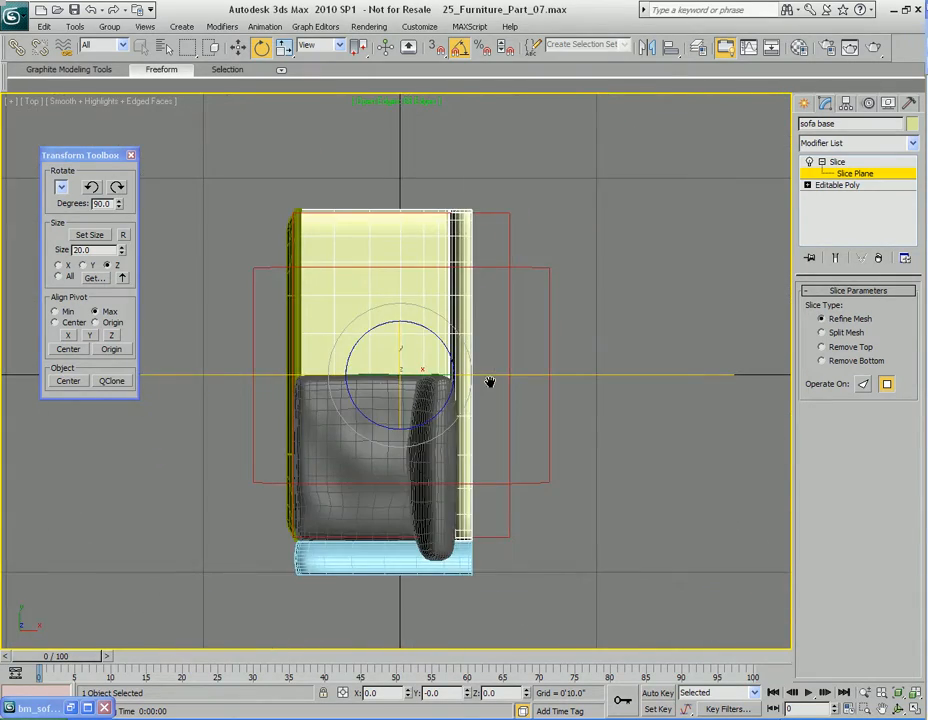
pyautogui.moveTo(396, 404); pyautogui.dragTo(439, 399, button='middle')
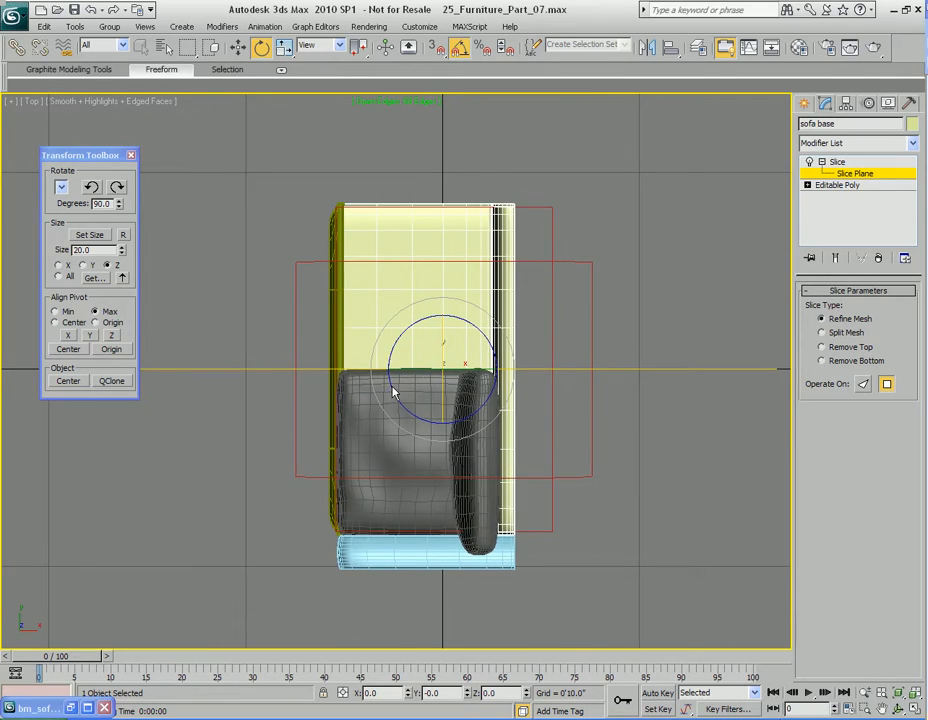
pyautogui.press('p')
pyautogui.keyDown('alt'); pyautogui.moveTo(467, 449); pyautogui.dragTo(501, 416, button='middle'); pyautogui.keyUp('alt')
pyautogui.scroll(-3, 508, 417)
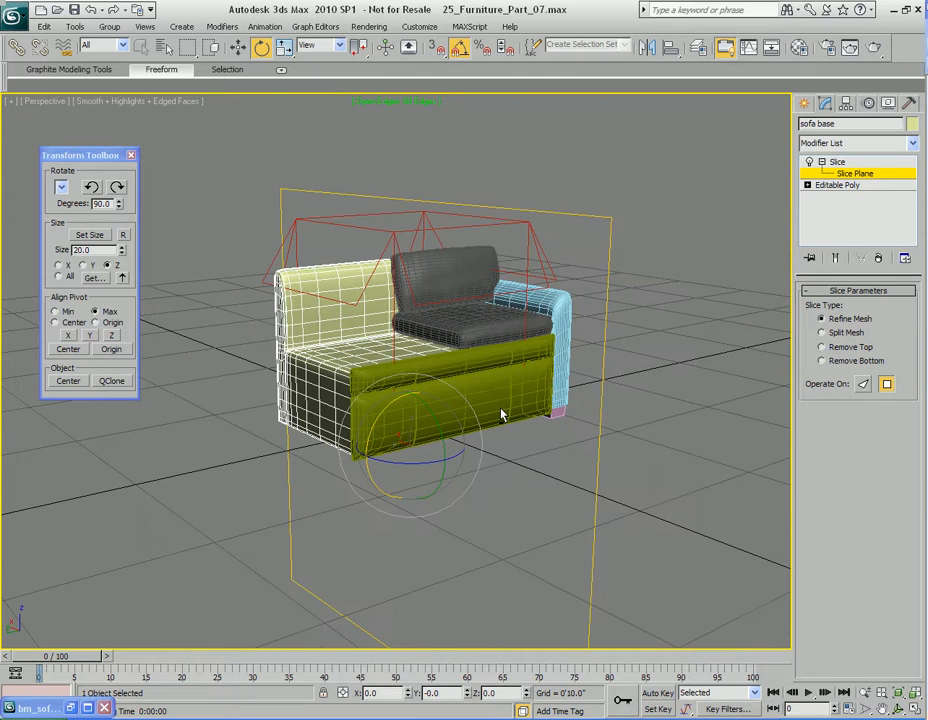
pyautogui.click(836, 362)
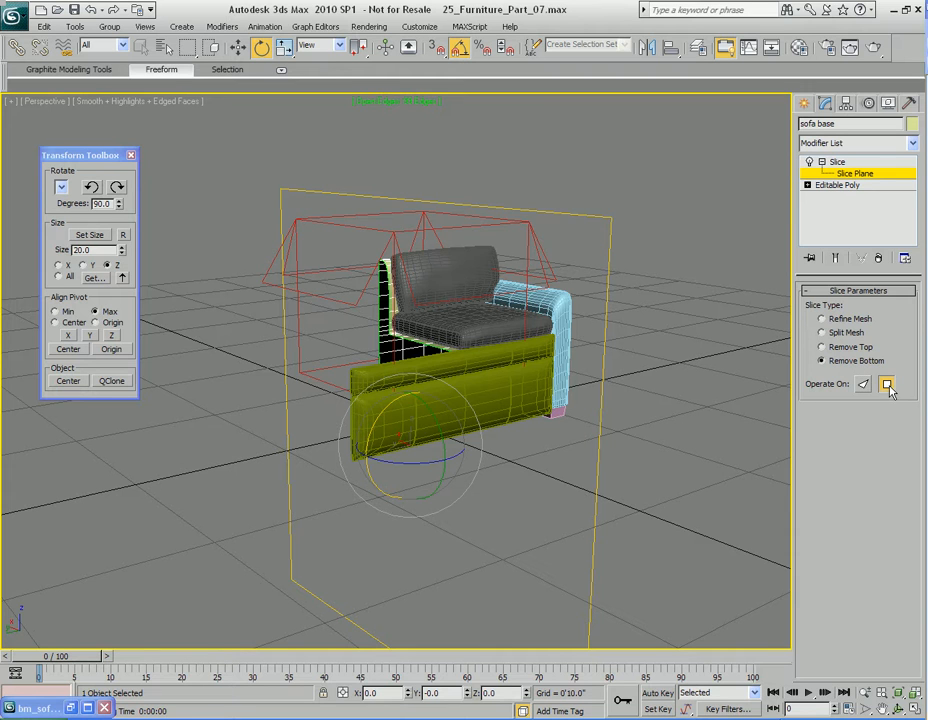
# Collapse the sofa base's whole modifier stack to bake in the slice.
pyautogui.moveTo(402, 294); pyautogui.dragTo(561, 342, button='middle')
pyautogui.scroll(4, 449, 358)
pyautogui.moveTo(449, 358); pyautogui.dragTo(546, 315, button='middle')
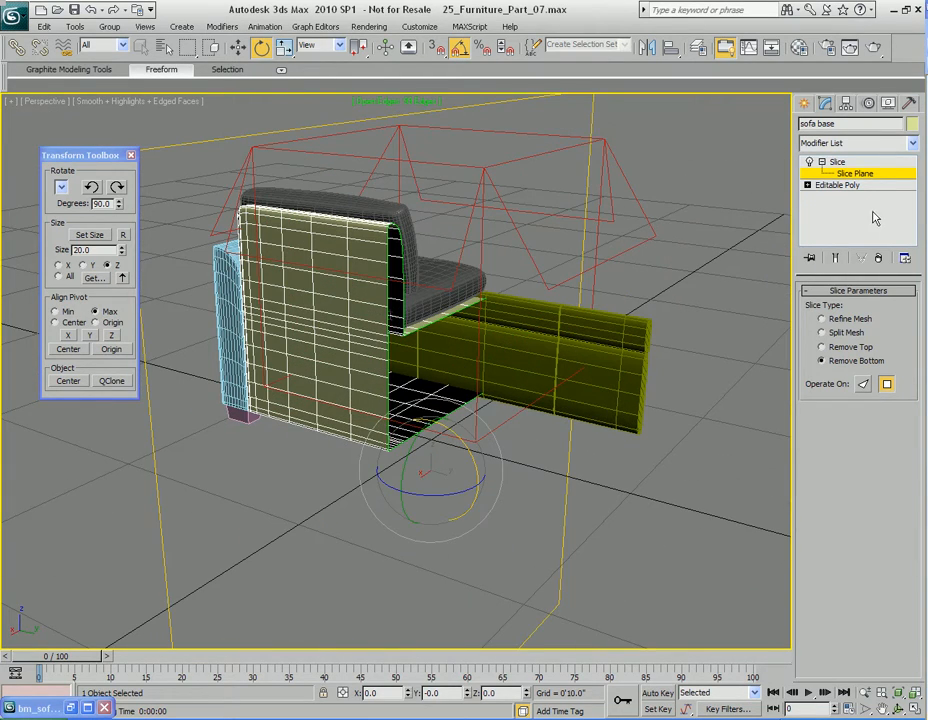
pyautogui.click(848, 163)
pyautogui.click(843, 187)
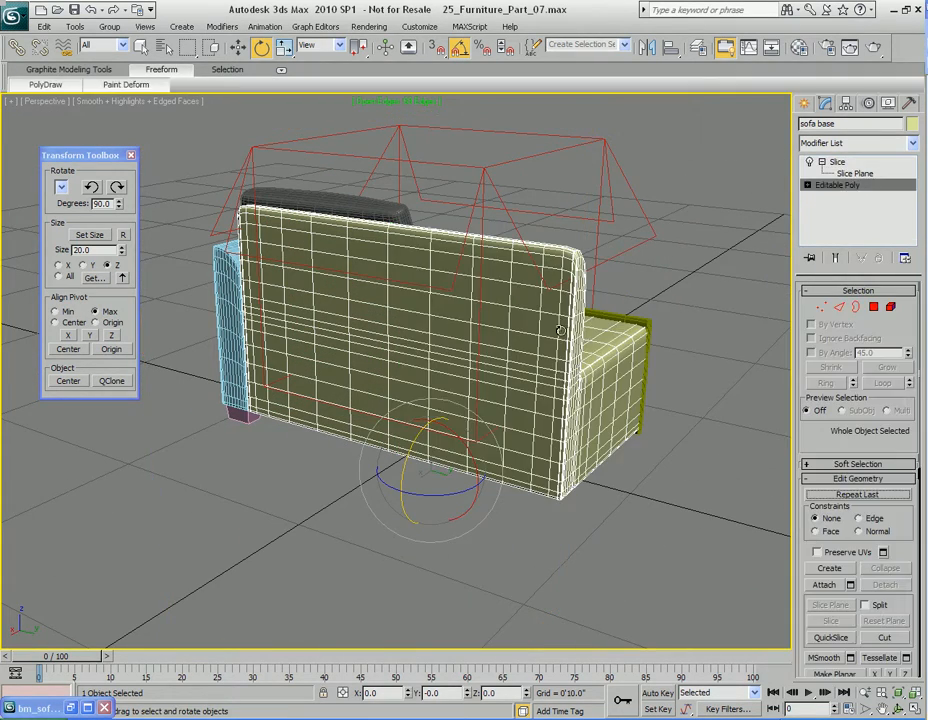
pyautogui.moveTo(593, 306); pyautogui.dragTo(588, 336, button='middle')
pyautogui.rightClick(588, 335)
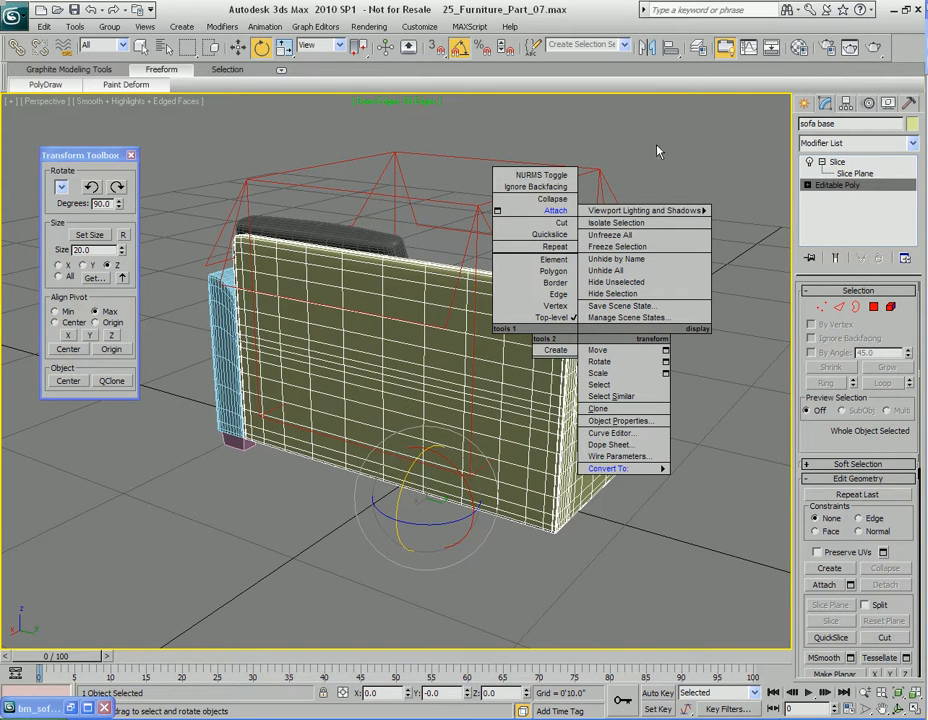
pyautogui.click(837, 163)
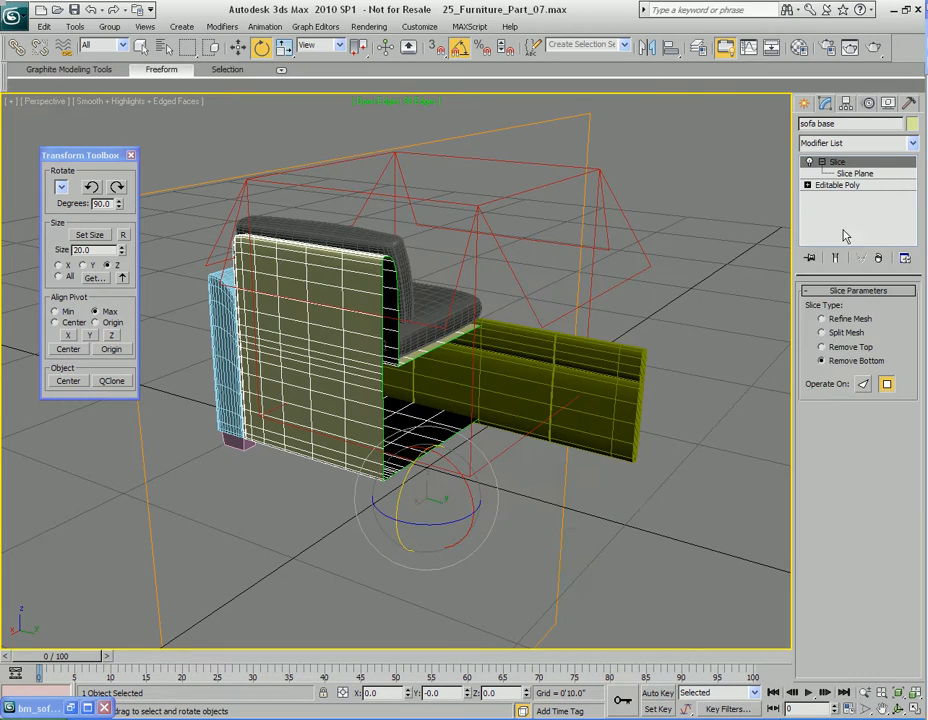
pyautogui.rightClick(842, 213)
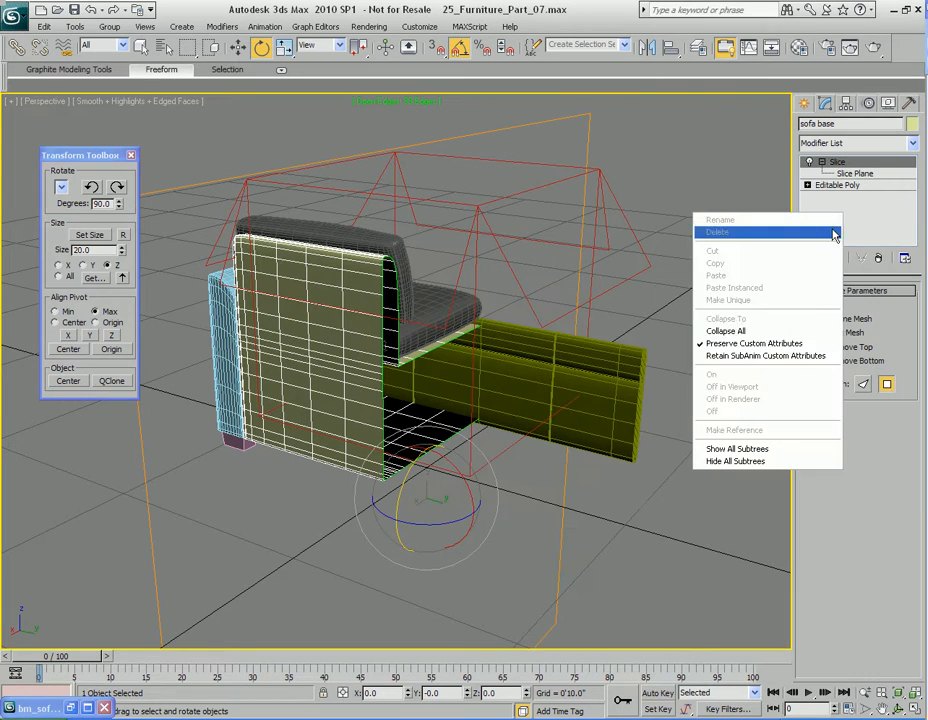
pyautogui.click(770, 334)
# Center the pivot on the halved sofa base.
pyautogui.moveTo(441, 387)
pyautogui.keyDown('alt'); pyautogui.mouseDown(button='middle')
pyautogui.moveTo(555, 481)
pyautogui.moveTo(505, 412)
pyautogui.moveTo(452, 403)
pyautogui.moveTo(532, 408)
pyautogui.moveTo(537, 384)
pyautogui.moveTo(464, 408)
pyautogui.moveTo(551, 416)
pyautogui.moveTo(578, 441)
pyautogui.moveTo(636, 433)
pyautogui.moveTo(483, 437)
pyautogui.moveTo(493, 439)
pyautogui.moveTo(487, 423)
pyautogui.moveTo(498, 405)
pyautogui.moveTo(445, 387)
pyautogui.mouseUp(button='middle'); pyautogui.keyUp('alt')
pyautogui.press('q')
pyautogui.moveTo(514, 418)
pyautogui.keyDown('alt'); pyautogui.mouseDown(button='middle')
pyautogui.moveTo(528, 430)
pyautogui.moveTo(507, 406)
pyautogui.mouseUp(button='middle'); pyautogui.keyUp('alt')
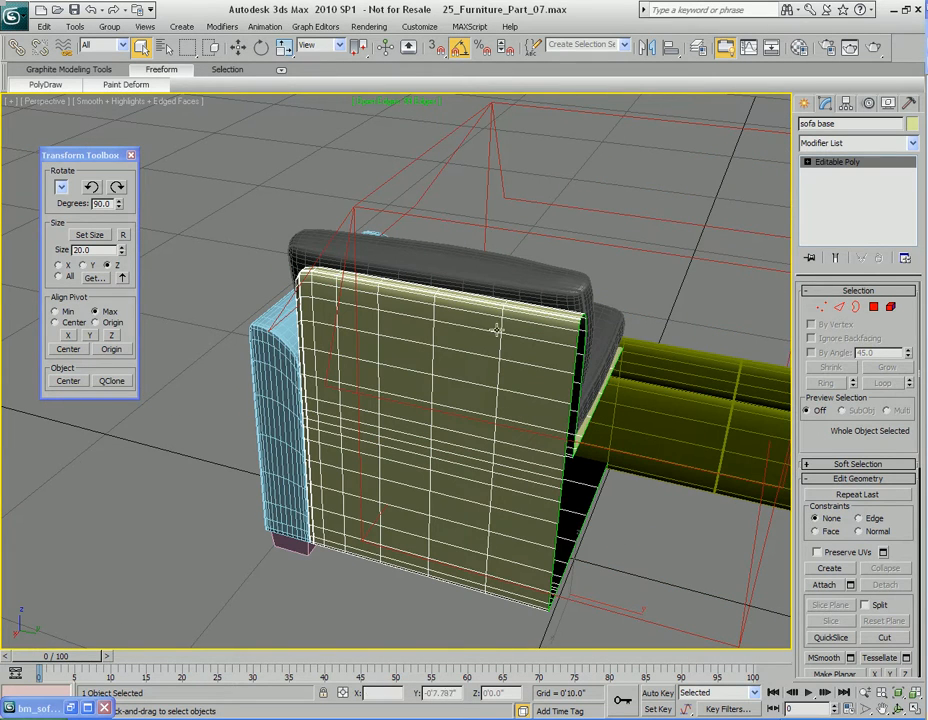
pyautogui.click(72, 325)
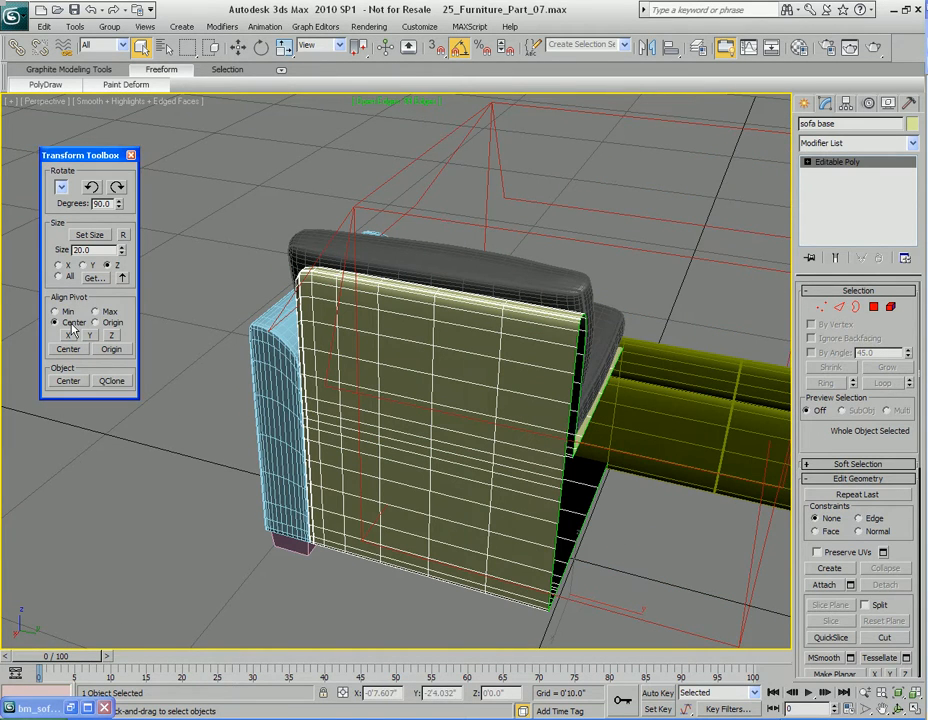
pyautogui.click(68, 349)
# Add another Slice modifier to the halved sofa base.
pyautogui.moveTo(473, 476); pyautogui.dragTo(375, 421, button='middle')
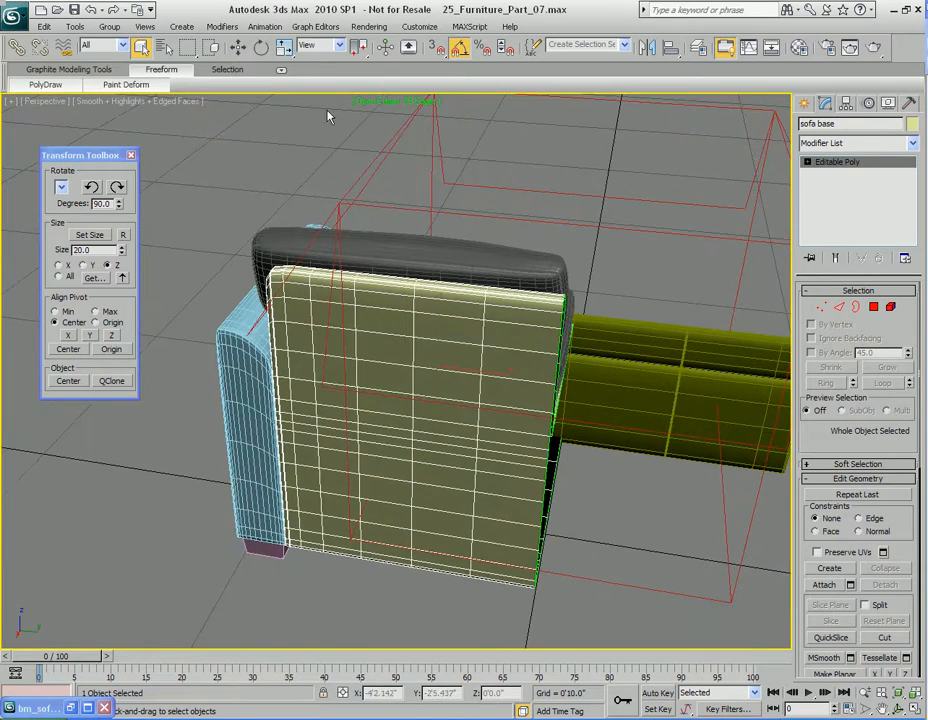
pyautogui.click(910, 143)
pyautogui.scroll(-19, 845, 395)
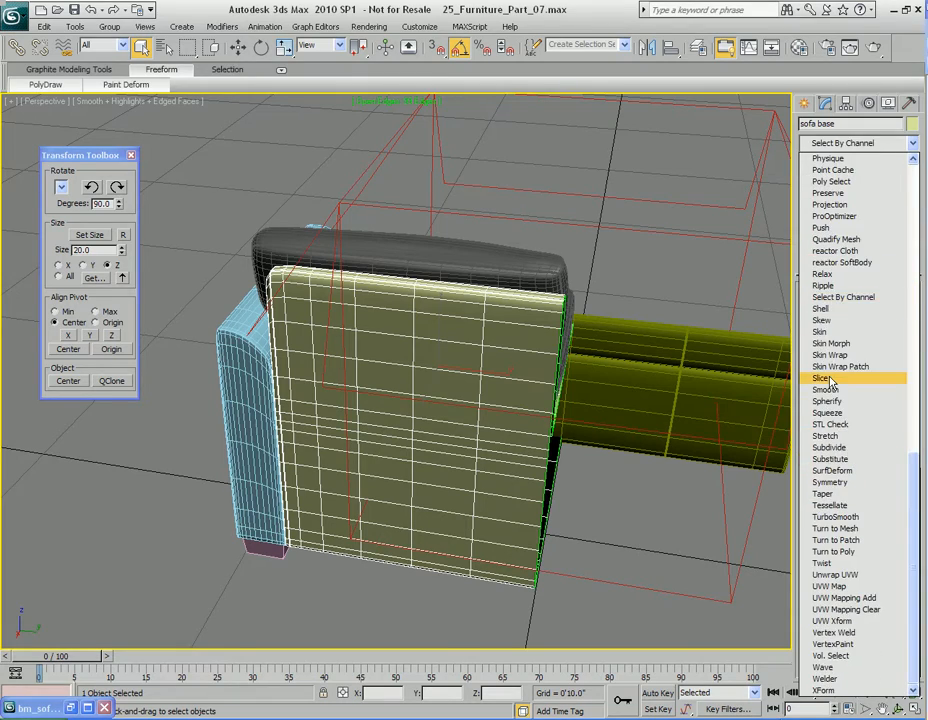
pyautogui.click(822, 378)
pyautogui.keyDown('alt'); pyautogui.moveTo(586, 371); pyautogui.dragTo(631, 337, button='middle'); pyautogui.keyUp('alt')
# Rotate the new slice plane -90 degrees about X so it stands upright through the middle of the remaining base.
pyautogui.press('1')
pyautogui.keyDown('alt'); pyautogui.moveTo(510, 393); pyautogui.dragTo(465, 355, button='middle'); pyautogui.keyUp('alt')
pyautogui.press('e')
pyautogui.moveTo(443, 334); pyautogui.dragTo(481, 411)
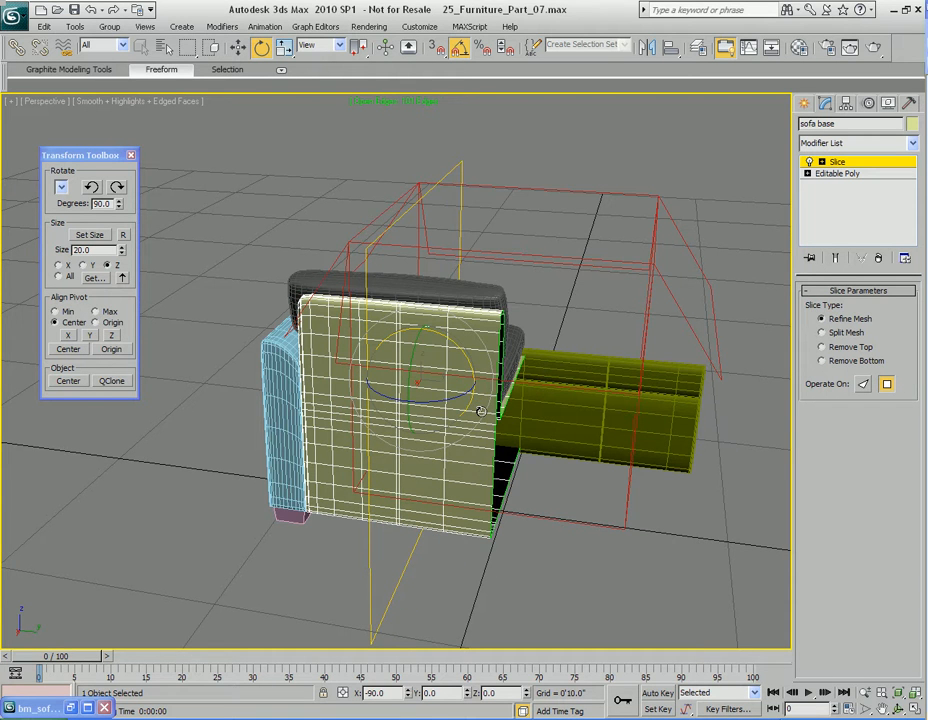
pyautogui.keyDown('alt'); pyautogui.moveTo(481, 411); pyautogui.dragTo(492, 360, button='middle'); pyautogui.keyUp('alt')
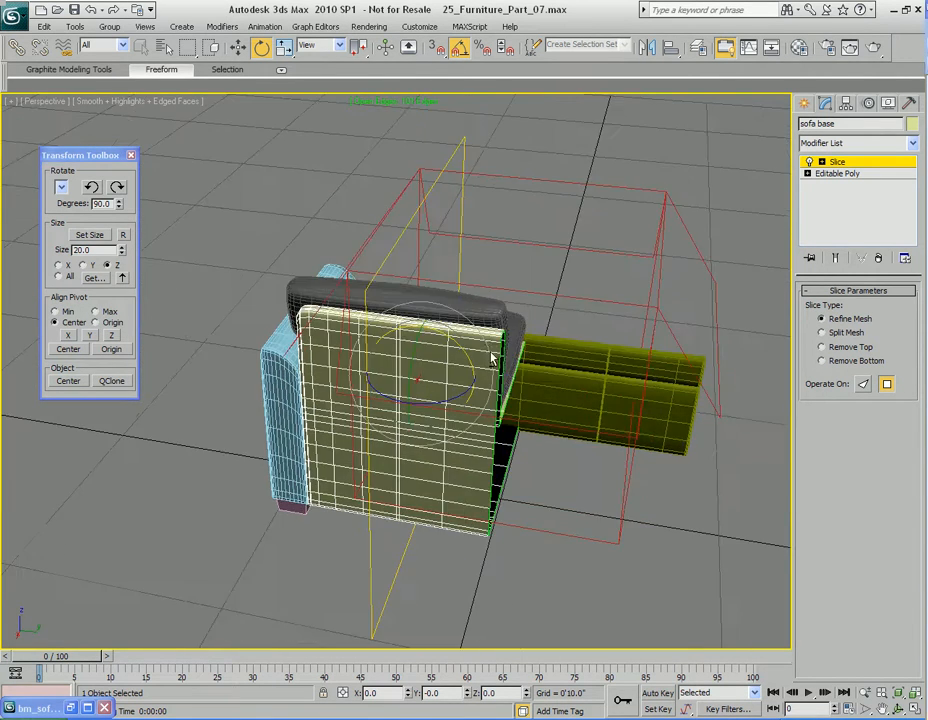
# Keep only the arm rest side of the base with the Remove Top slice type and collapse the modifier stack.
pyautogui.click(848, 347)
pyautogui.click(848, 361)
pyautogui.click(848, 347)
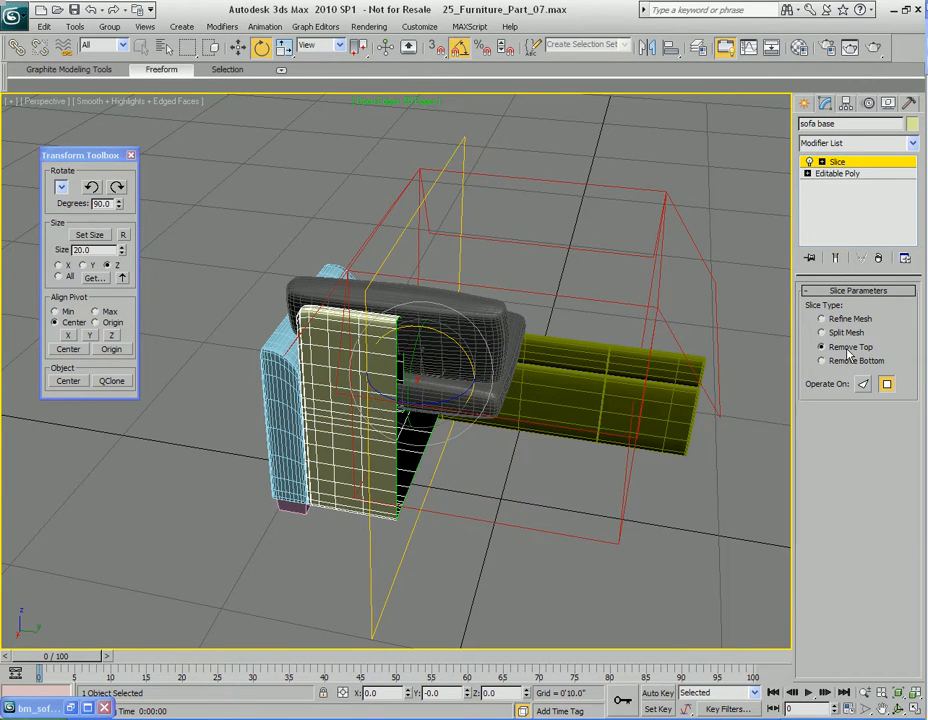
pyautogui.rightClick(850, 198)
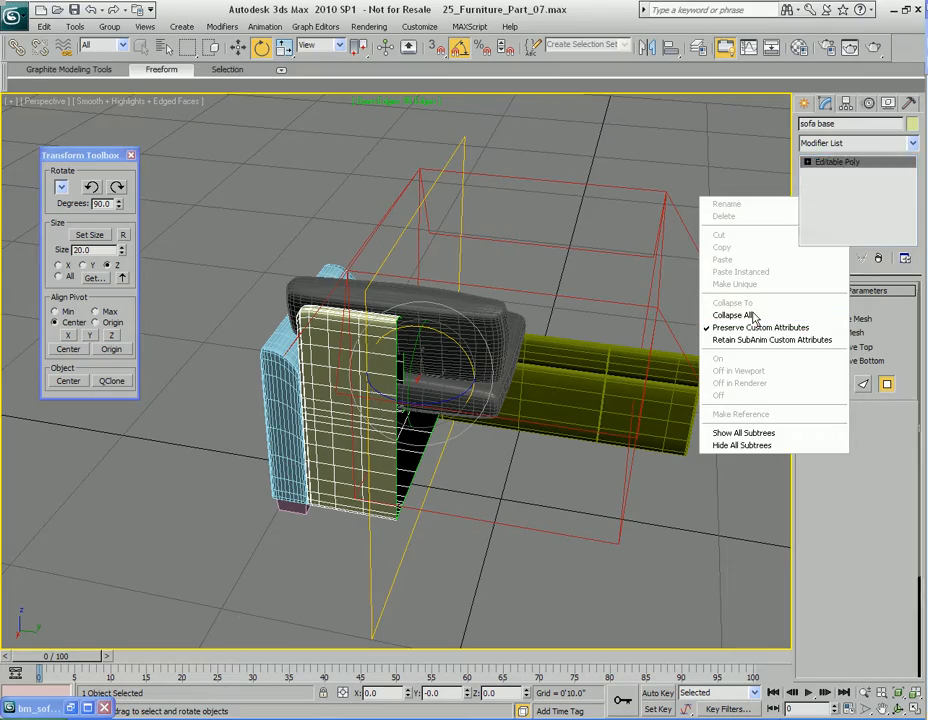
# Finish collapsing the sliced sofa base and add a Symmetry modifier that mirrors it on the Y axis with Flip enabled.
pyautogui.click(754, 317)
pyautogui.keyDown('alt'); pyautogui.moveTo(667, 344); pyautogui.dragTo(500, 330, button='middle'); pyautogui.keyUp('alt')
pyautogui.press('q')
pyautogui.press('w')
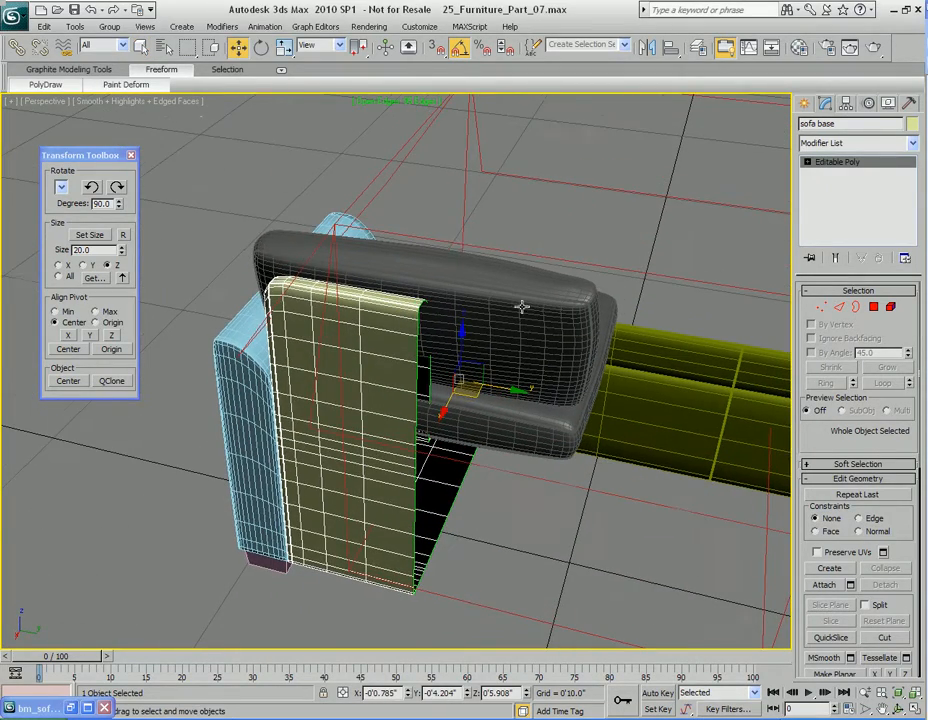
pyautogui.click(222, 26)
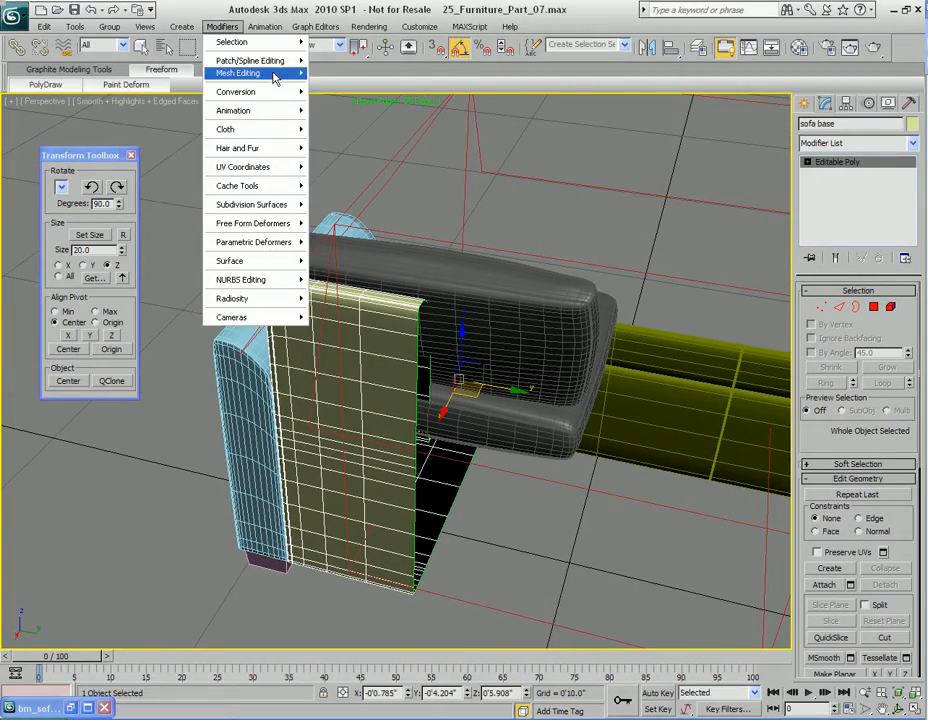
pyautogui.moveTo(290, 73)
pyautogui.click(356, 280)
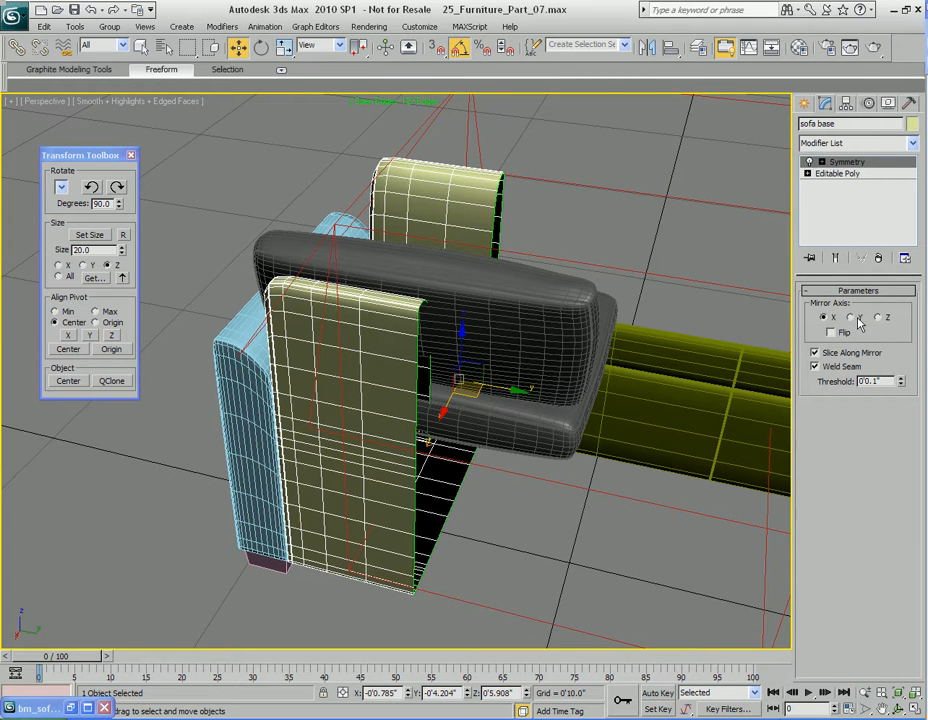
pyautogui.click(849, 317)
pyautogui.click(840, 333)
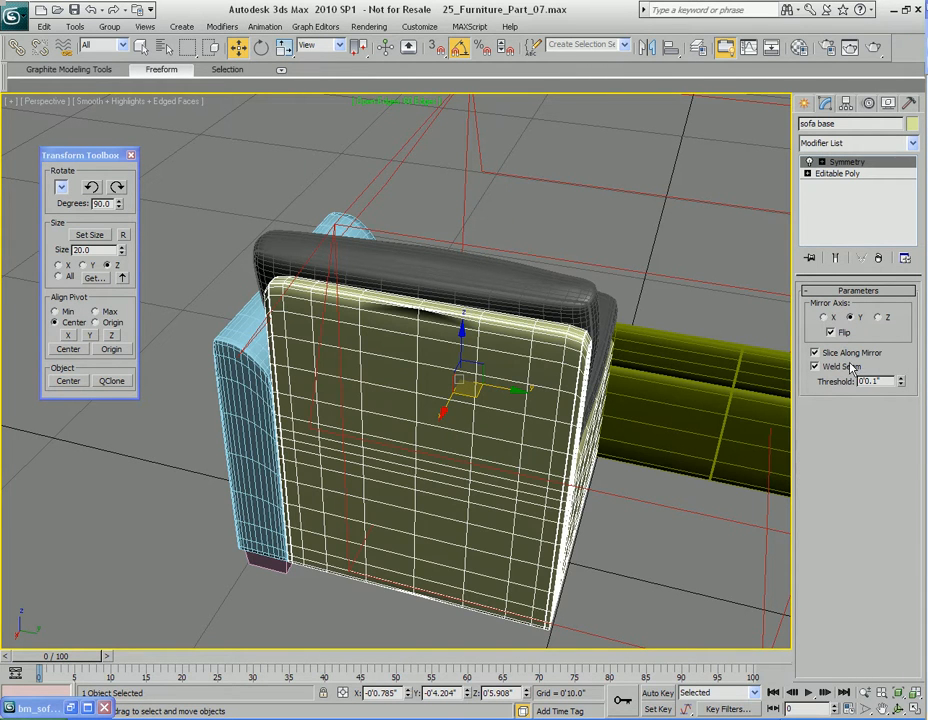
# Keep Weld Seam enabled for the sofa base's Symmetry and set its weld threshold to 0'0.005".
pyautogui.click(842, 366)
pyautogui.click(841, 368)
pyautogui.write('_Part_06')
pyautogui.doubleClick(885, 382)
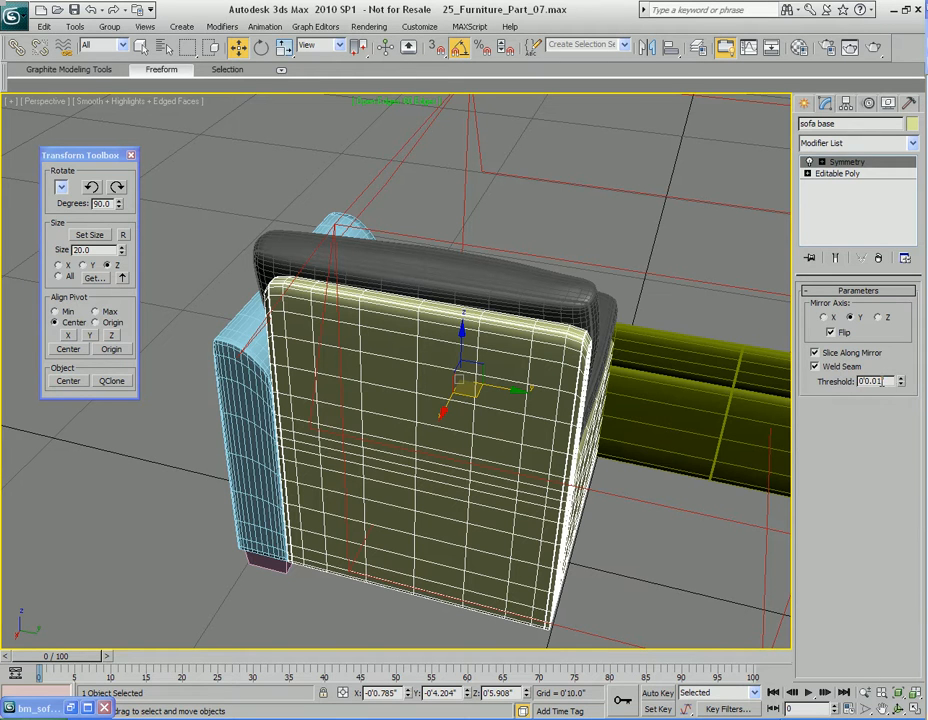
pyautogui.press('BackSpace')
pyautogui.write('05')
# Examine the mirrored sofa base from below and in front, comparing the seam with Weld Seam off and on and in wireframe.
pyautogui.keyDown('alt'); pyautogui.moveTo(561, 495); pyautogui.dragTo(697, 372, button='middle'); pyautogui.keyUp('alt')
pyautogui.keyDown('alt'); pyautogui.moveTo(655, 404); pyautogui.dragTo(747, 390, button='middle'); pyautogui.keyUp('alt')
pyautogui.press('q')
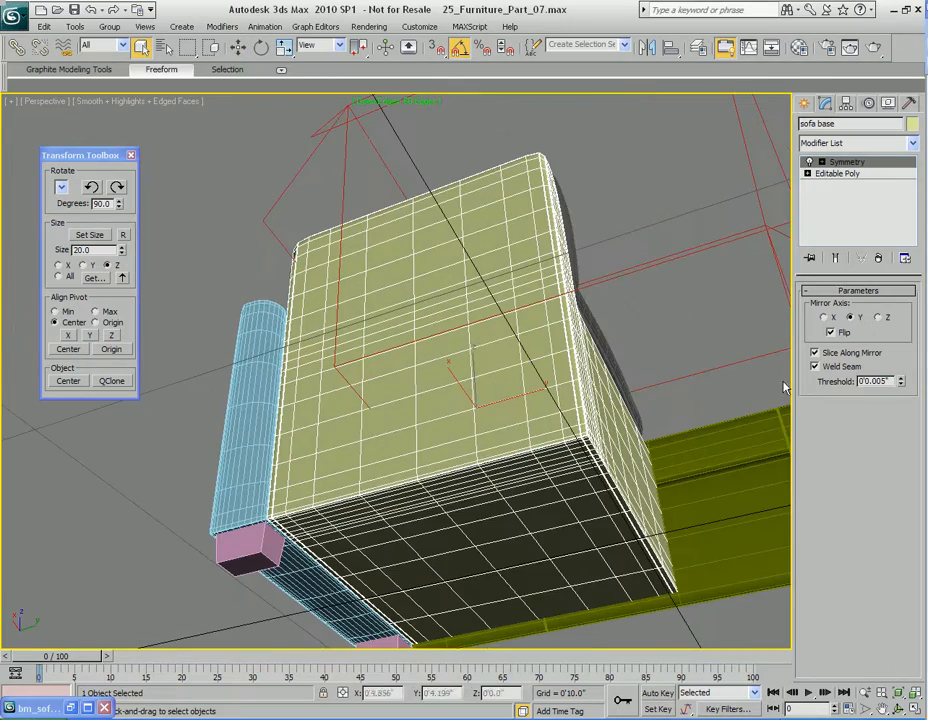
pyautogui.click(814, 366)
pyautogui.click(814, 366)
pyautogui.moveTo(650, 445)
pyautogui.keyDown('alt'); pyautogui.mouseDown(button='middle')
pyautogui.moveTo(445, 517)
pyautogui.moveTo(406, 456)
pyautogui.moveTo(468, 466)
pyautogui.moveTo(456, 447)
pyautogui.moveTo(526, 409)
pyautogui.moveTo(572, 409)
pyautogui.moveTo(564, 415)
pyautogui.mouseUp(button='middle'); pyautogui.keyUp('alt')
pyautogui.press('F3')
pyautogui.press('F3')
pyautogui.press('F3')
pyautogui.press('F3')
pyautogui.moveTo(501, 381)
pyautogui.keyDown('alt'); pyautogui.mouseDown(button='middle')
pyautogui.moveTo(478, 385)
pyautogui.moveTo(668, 403)
pyautogui.moveTo(379, 420)
pyautogui.moveTo(388, 423)
pyautogui.moveTo(410, 376)
pyautogui.mouseUp(button='middle'); pyautogui.keyUp('alt')
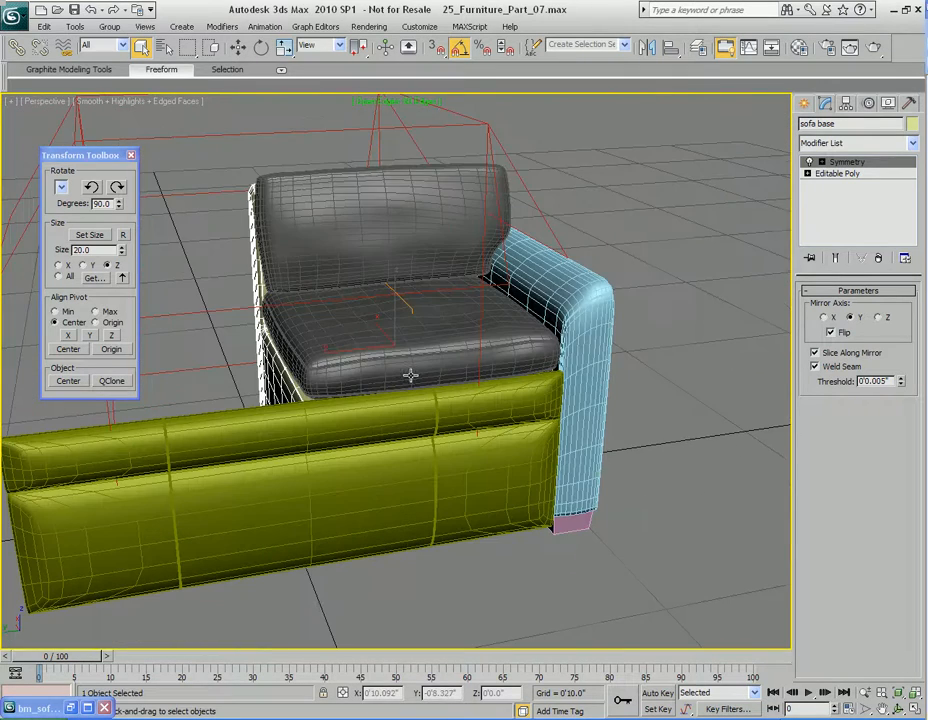
# Collapse the sofa base's whole modifier stack.
pyautogui.rightClick(800, 205)
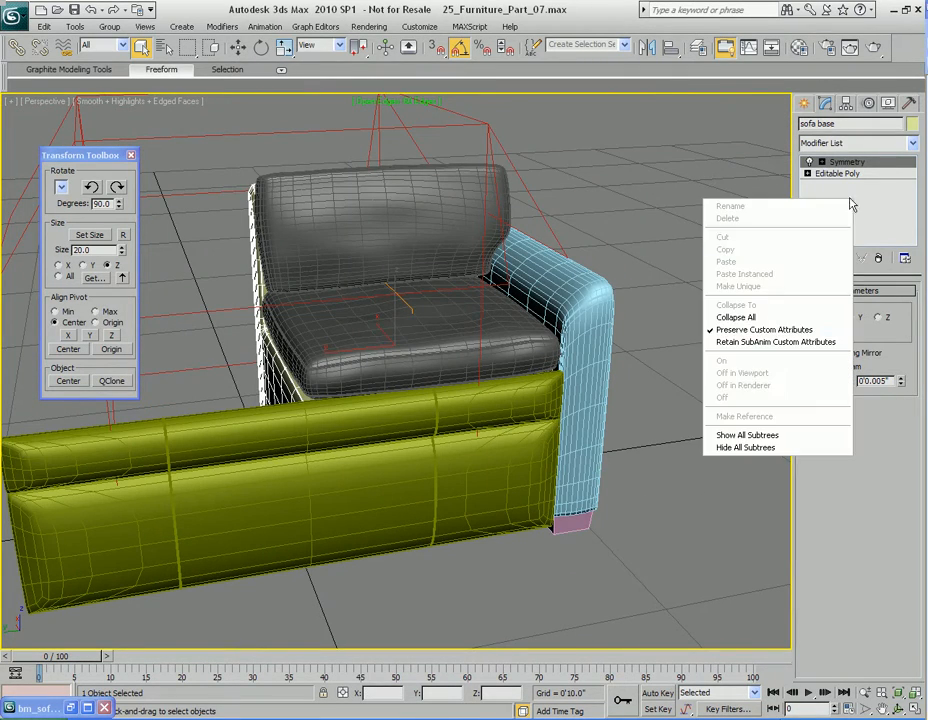
pyautogui.click(797, 257)
pyautogui.click(770, 320)
# Move only the arm rest's pivot, snapping it to a vertex on the center line of the sofa base's back.
pyautogui.click(577, 297)
pyautogui.keyDown('alt'); pyautogui.moveTo(644, 317); pyautogui.dragTo(444, 410, button='middle'); pyautogui.keyUp('alt')
pyautogui.press('w')
pyautogui.keyDown('alt'); pyautogui.moveTo(344, 406); pyautogui.dragTo(508, 309, button='middle'); pyautogui.keyUp('alt')
pyautogui.scroll(3, 487, 354)
pyautogui.moveTo(492, 357)
pyautogui.keyDown('alt'); pyautogui.mouseDown(button='middle')
pyautogui.moveTo(537, 320)
pyautogui.moveTo(479, 371)
pyautogui.mouseUp(button='middle'); pyautogui.keyUp('alt')
pyautogui.click(846, 103)
pyautogui.click(853, 197)
pyautogui.moveTo(566, 417); pyautogui.dragTo(569, 379, button='middle')
pyautogui.press('s')
pyautogui.moveTo(599, 632); pyautogui.dragTo(469, 272)
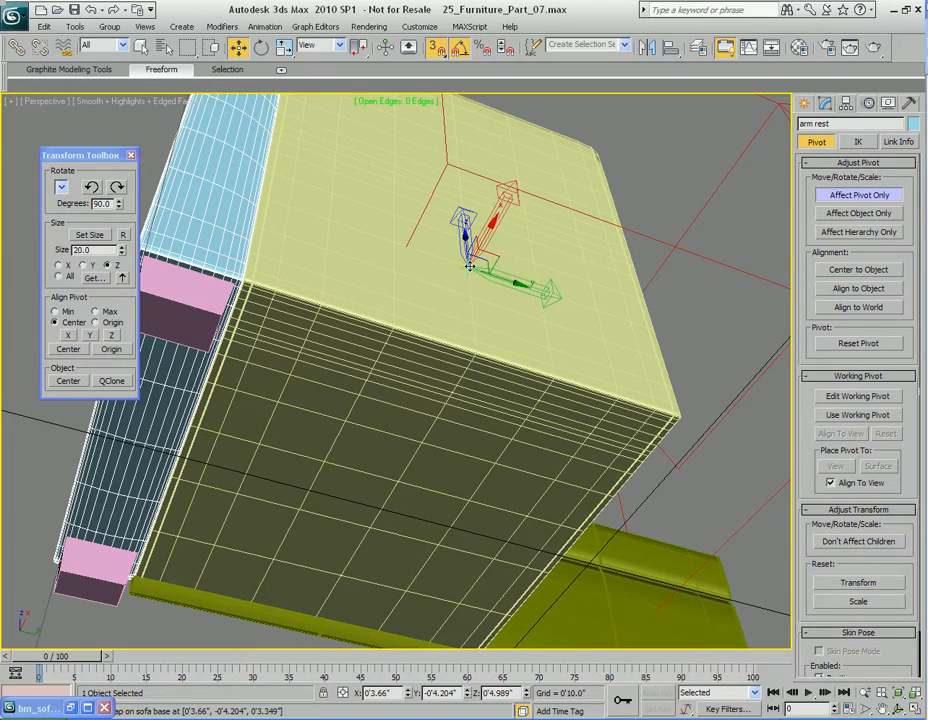
pyautogui.keyDown('alt'); pyautogui.moveTo(476, 290); pyautogui.dragTo(524, 420, button='middle'); pyautogui.keyUp('alt')
pyautogui.scroll(3, 536, 439)
pyautogui.scroll(-4, 539, 442)
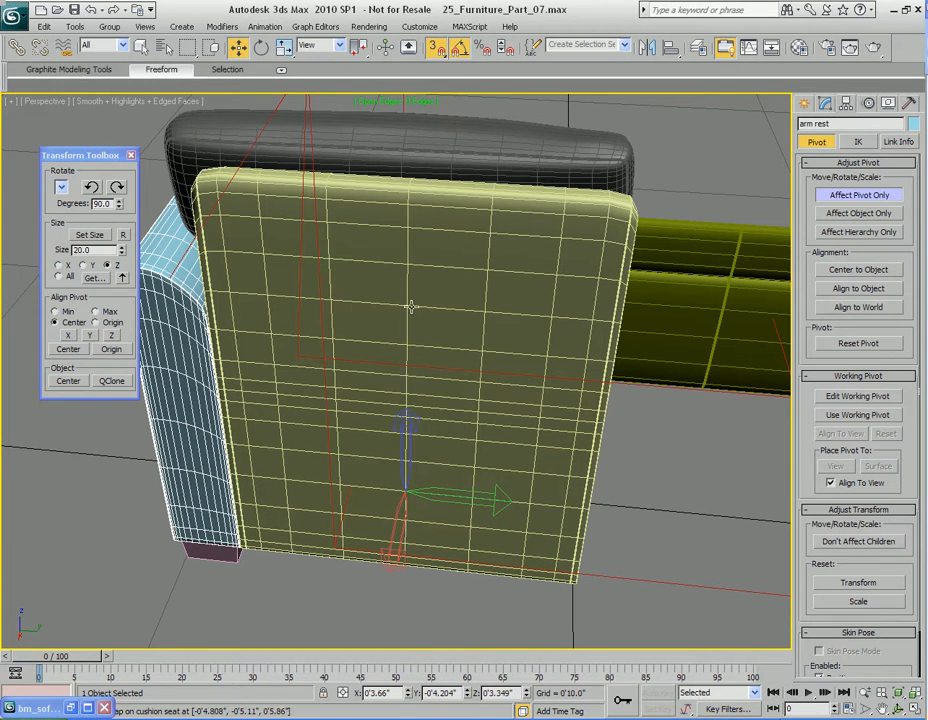
# Leave pivot editing and add a Symmetry modifier to the arm rest.
pyautogui.keyDown('alt'); pyautogui.moveTo(410, 357); pyautogui.dragTo(539, 348, button='middle'); pyautogui.keyUp('alt')
pyautogui.keyDown('alt'); pyautogui.moveTo(530, 432); pyautogui.dragTo(473, 346, button='middle'); pyautogui.keyUp('alt')
pyautogui.keyDown('alt'); pyautogui.moveTo(383, 387); pyautogui.dragTo(466, 409, button='middle'); pyautogui.keyUp('alt')
pyautogui.press('1')
pyautogui.press('1')
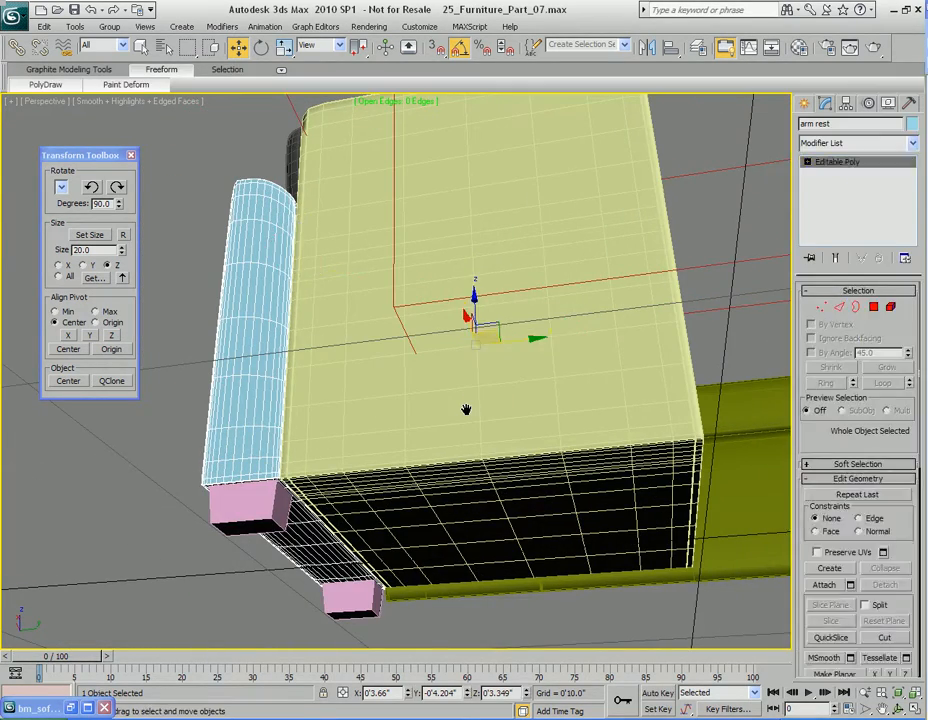
pyautogui.click(222, 26)
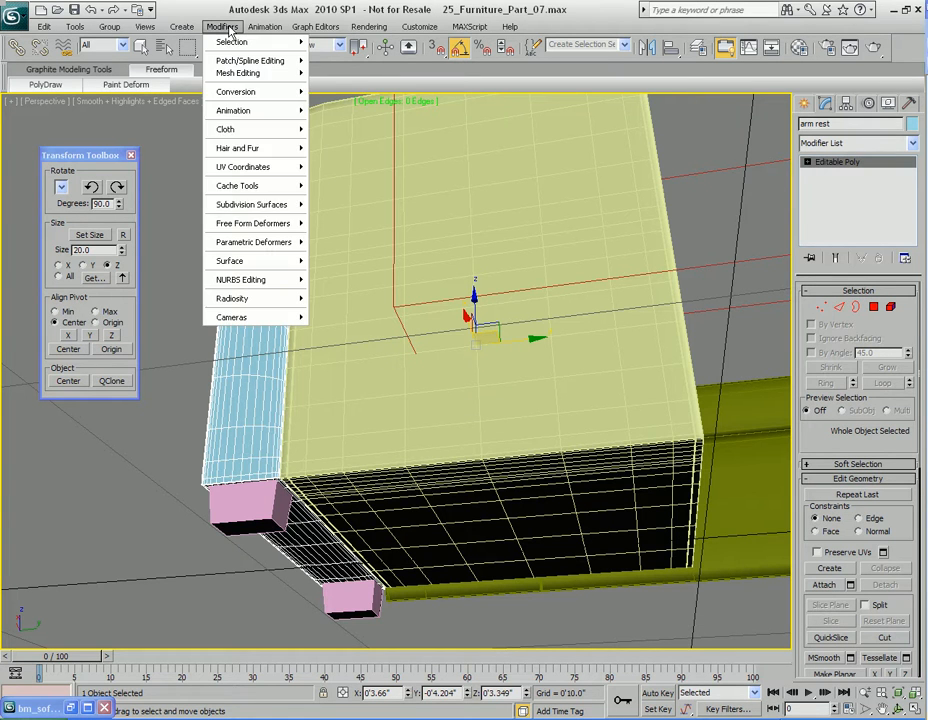
pyautogui.moveTo(300, 74)
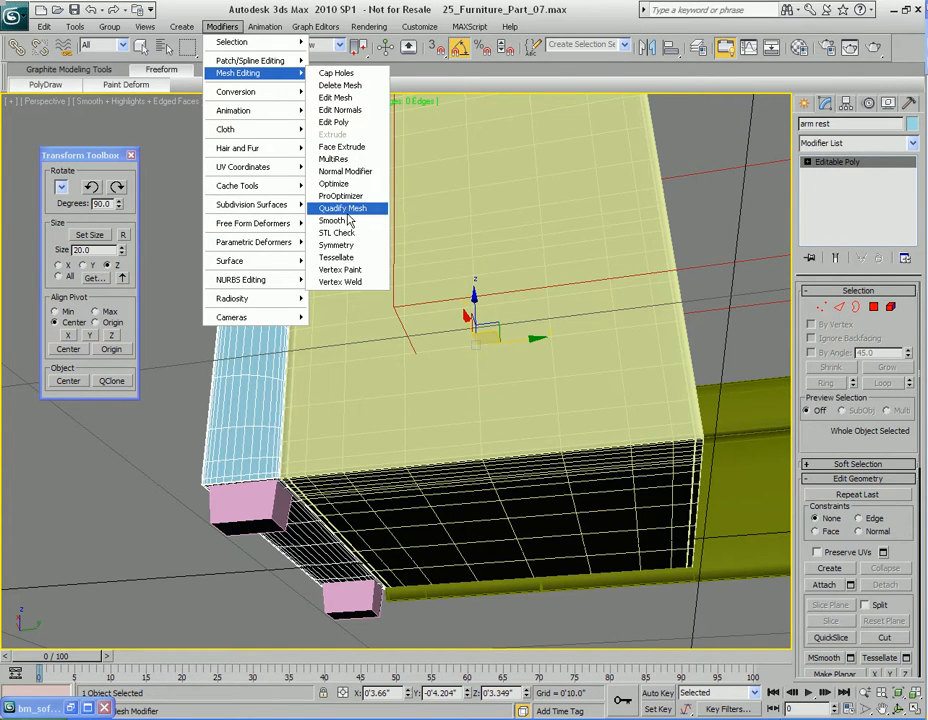
pyautogui.click(336, 245)
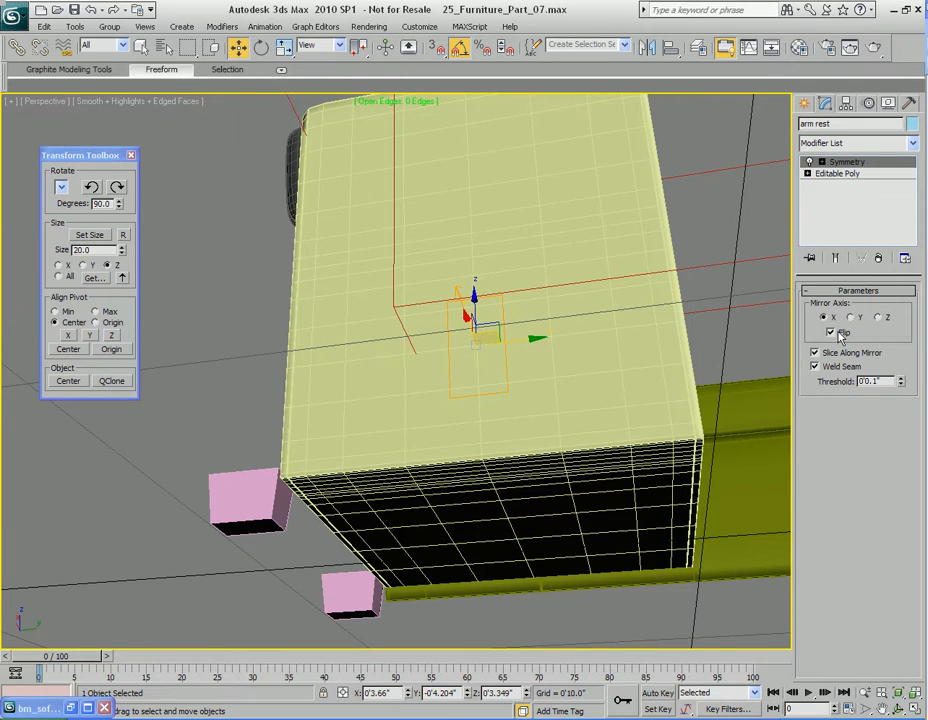
# Mirror the arm rest on the Y axis with Flip enabled and Slice Along Mirror and Weld Seam disabled.
pyautogui.click(840, 334)
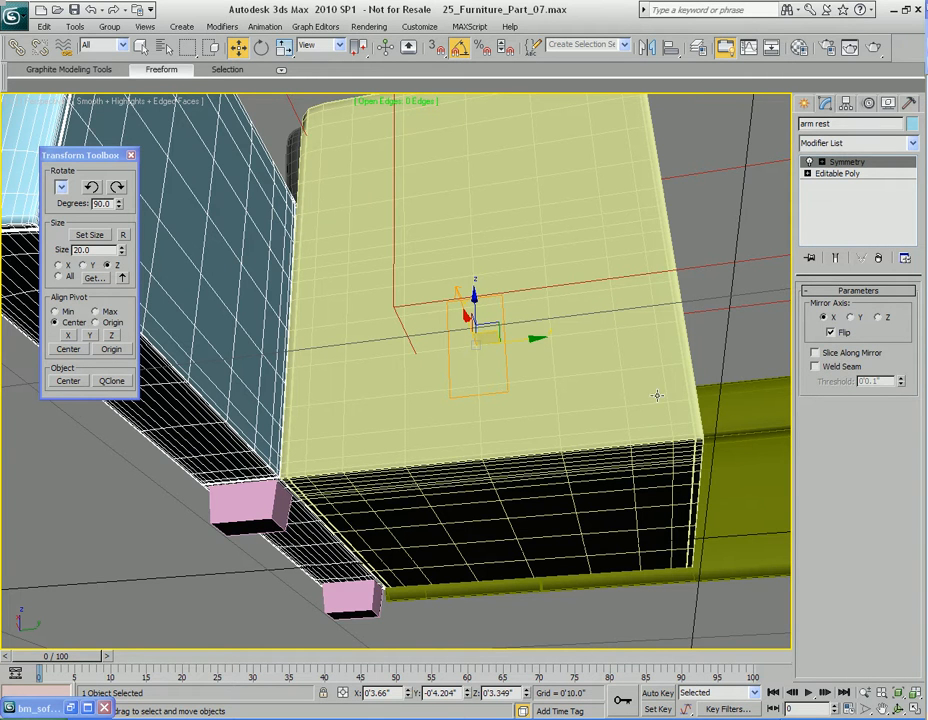
pyautogui.keyDown('alt'); pyautogui.moveTo(561, 385); pyautogui.dragTo(880, 374, button='middle'); pyautogui.keyUp('alt')
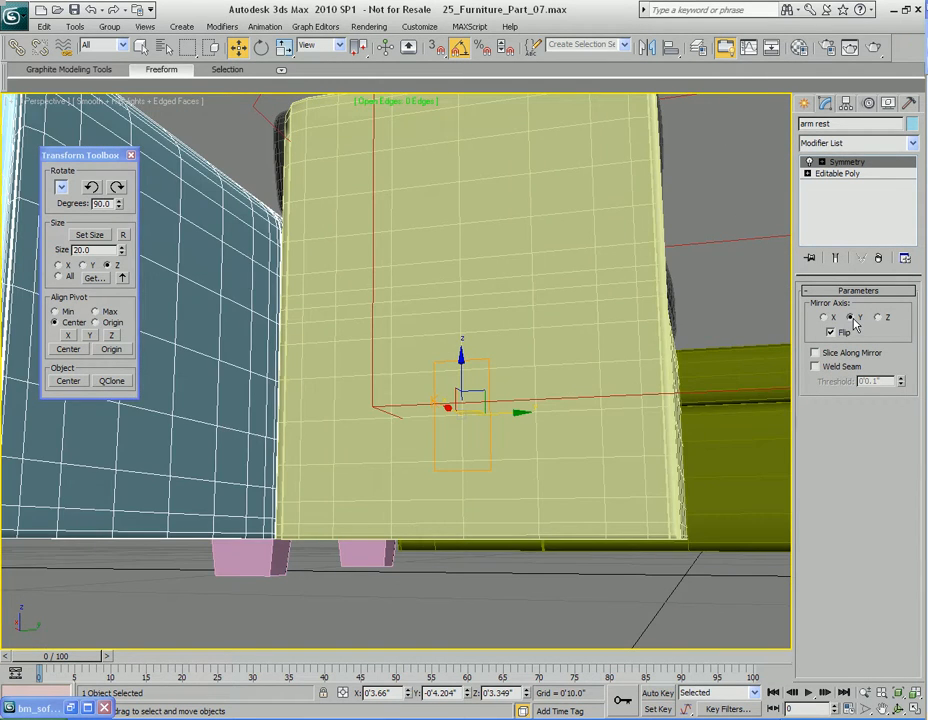
pyautogui.click(851, 318)
pyautogui.keyDown('alt'); pyautogui.moveTo(735, 366); pyautogui.dragTo(541, 394, button='middle'); pyautogui.keyUp('alt')
pyautogui.scroll(-3, 433, 387)
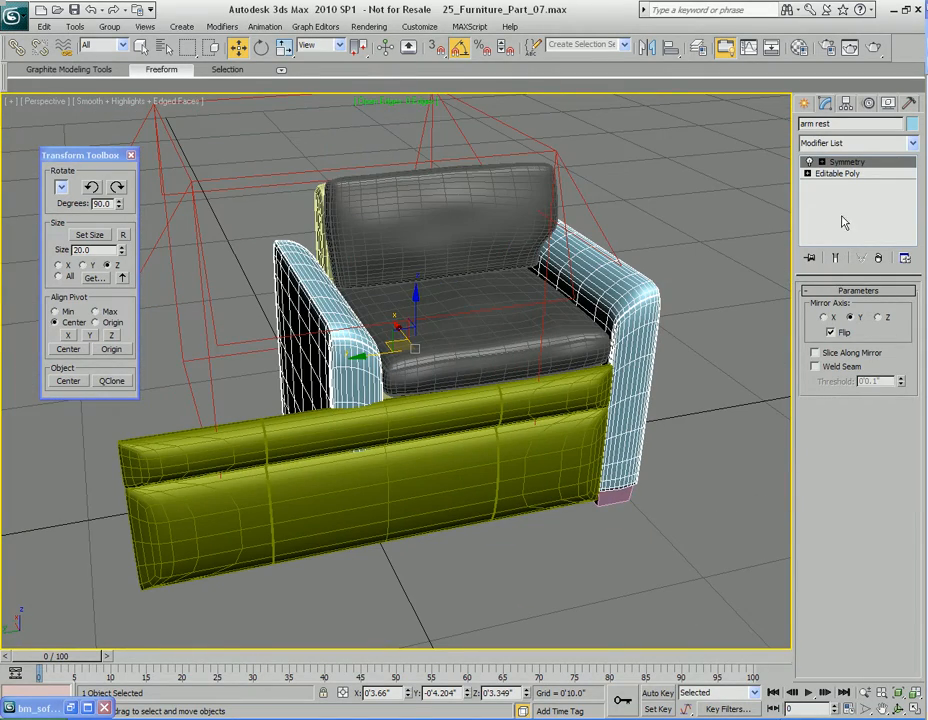
# Compare the arm rest with and without its mirrored copy, and collapse its modifier stack.
pyautogui.click(845, 175)
pyautogui.rightClick(698, 330)
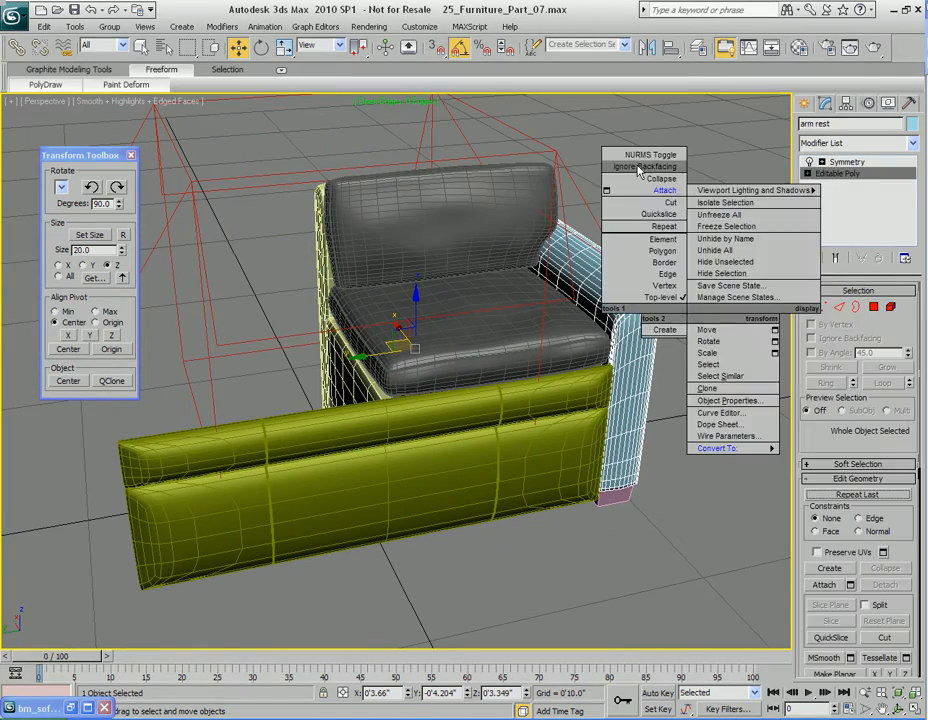
pyautogui.click(722, 137)
pyautogui.click(847, 162)
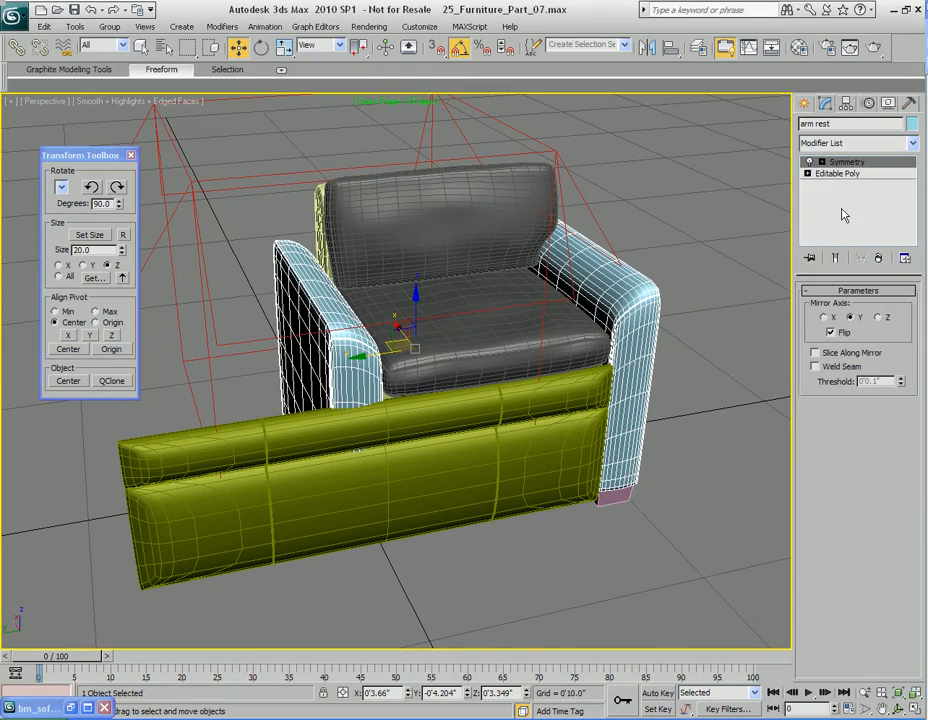
pyautogui.rightClick(836, 204)
pyautogui.click(756, 323)
# Move only the sofa stands' pivot, snapping it to a center-line vertex on the underside of the sofa base.
pyautogui.keyDown('alt'); pyautogui.moveTo(595, 341); pyautogui.dragTo(709, 349, button='middle'); pyautogui.keyUp('alt')
pyautogui.press('q')
pyautogui.moveTo(619, 398)
pyautogui.keyDown('alt'); pyautogui.mouseDown(button='middle')
pyautogui.moveTo(617, 387)
pyautogui.moveTo(364, 406)
pyautogui.moveTo(420, 340)
pyautogui.moveTo(534, 267)
pyautogui.moveTo(651, 437)
pyautogui.moveTo(619, 373)
pyautogui.mouseUp(button='middle'); pyautogui.keyUp('alt')
pyautogui.click(630, 410)
pyautogui.scroll(3, 619, 373)
pyautogui.press('w')
pyautogui.moveTo(534, 334); pyautogui.dragTo(631, 362, button='middle')
pyautogui.click(847, 104)
pyautogui.click(858, 195)
pyautogui.moveTo(259, 453); pyautogui.dragTo(450, 379)
pyautogui.press('s')
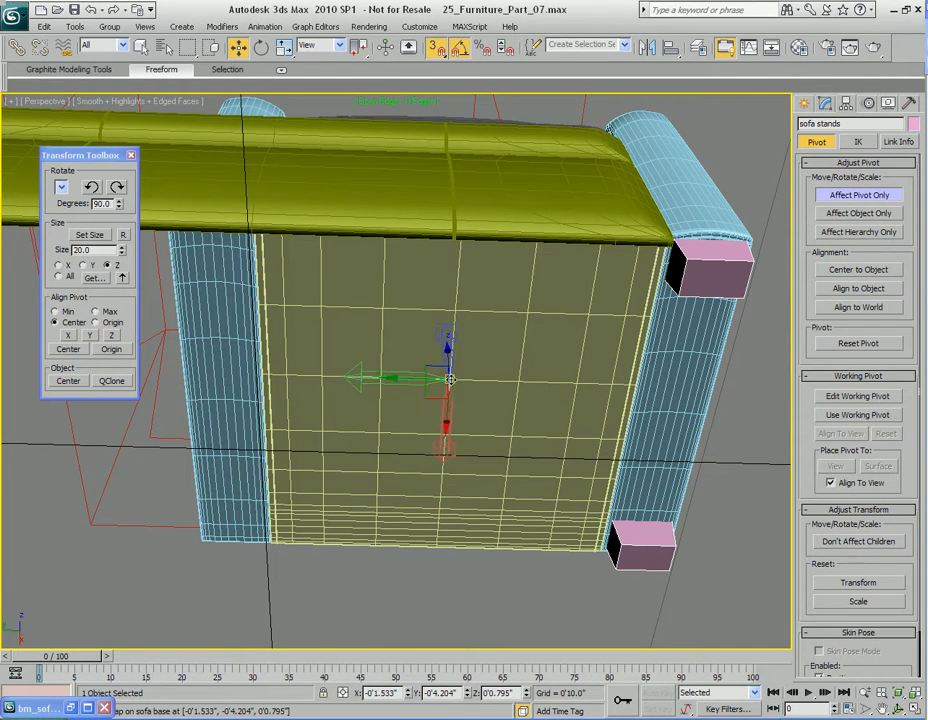
# Add a Symmetry modifier to the sofa stands.
pyautogui.keyDown('alt'); pyautogui.moveTo(520, 412); pyautogui.dragTo(495, 458, button='middle'); pyautogui.keyUp('alt')
pyautogui.press('2')
pyautogui.keyDown('alt'); pyautogui.moveTo(555, 456); pyautogui.dragTo(518, 441, button='middle'); pyautogui.keyUp('alt')
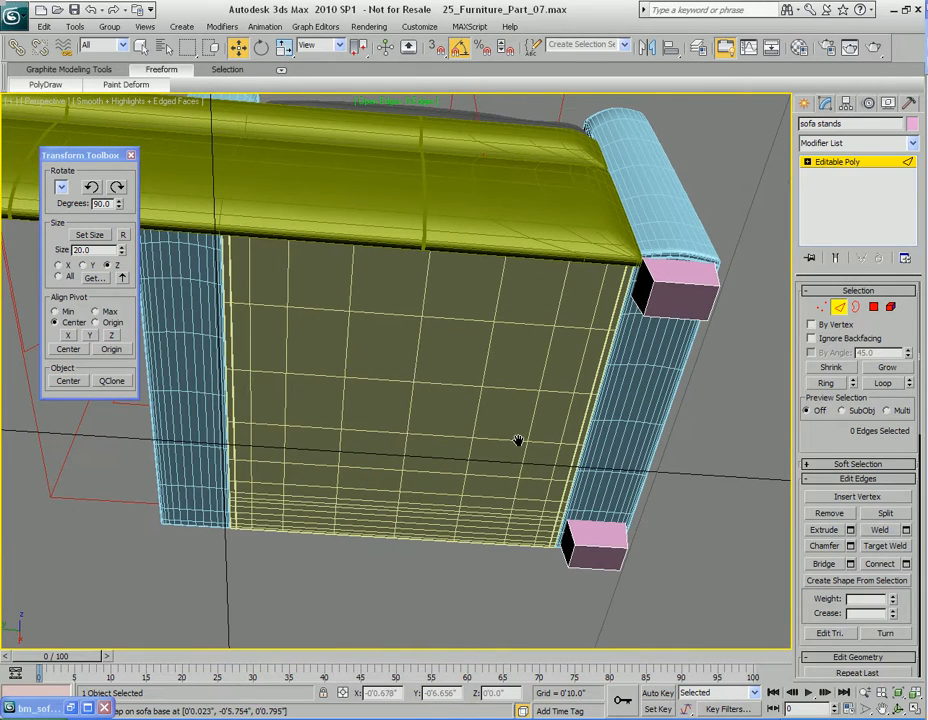
pyautogui.press('2')
pyautogui.click(210, 28)
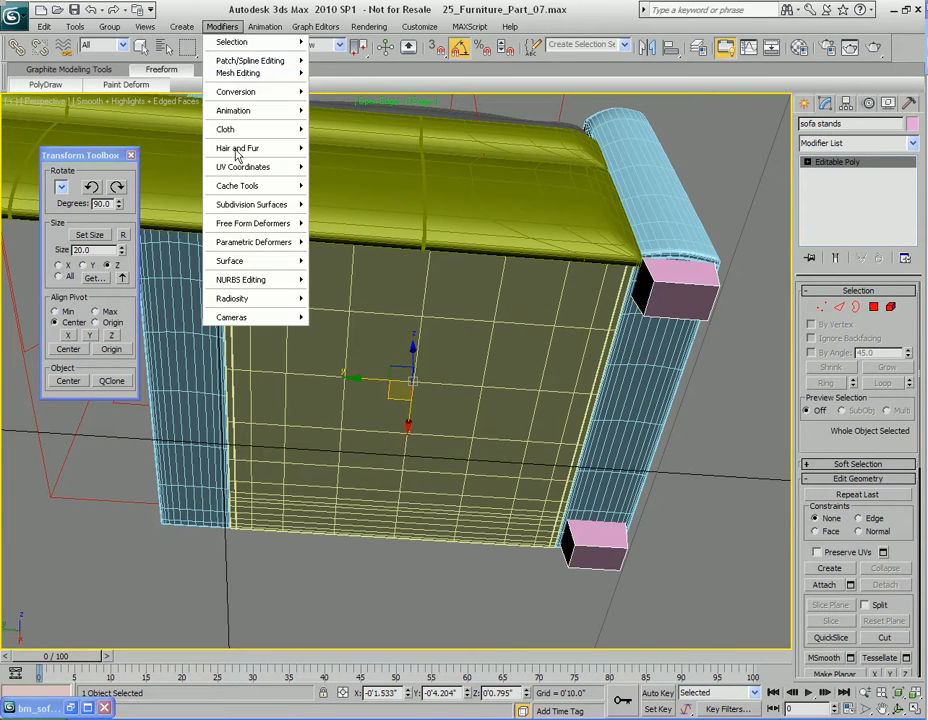
pyautogui.moveTo(270, 73)
pyautogui.click(337, 246)
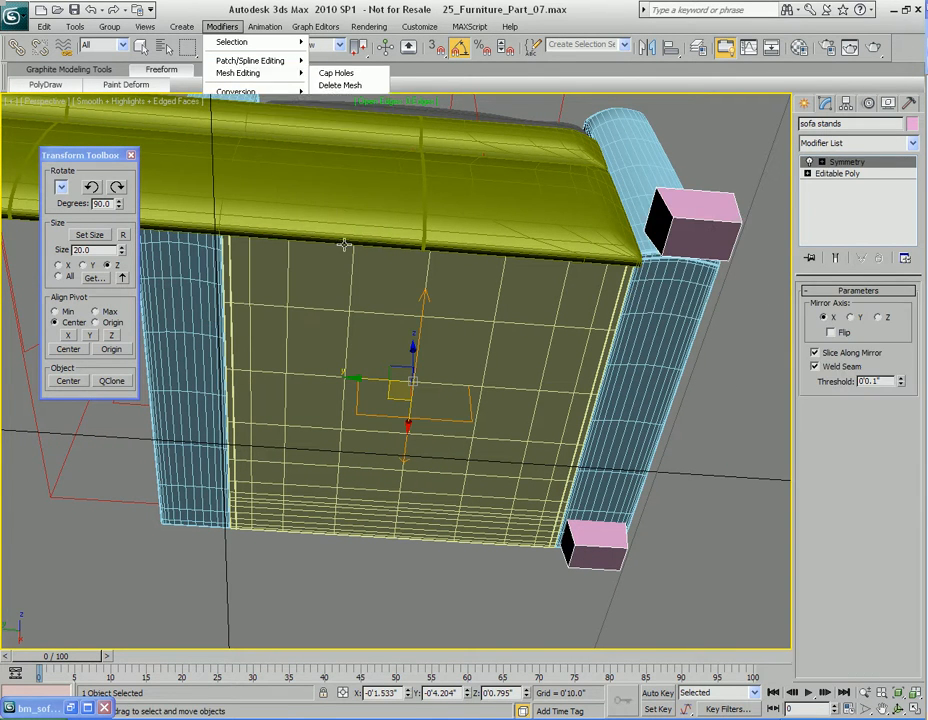
# Mirror the stands on the Y axis with Flip enabled, Slice Along Mirror and Weld Seam disabled, and collapse their stack.
pyautogui.click(850, 317)
pyautogui.click(831, 332)
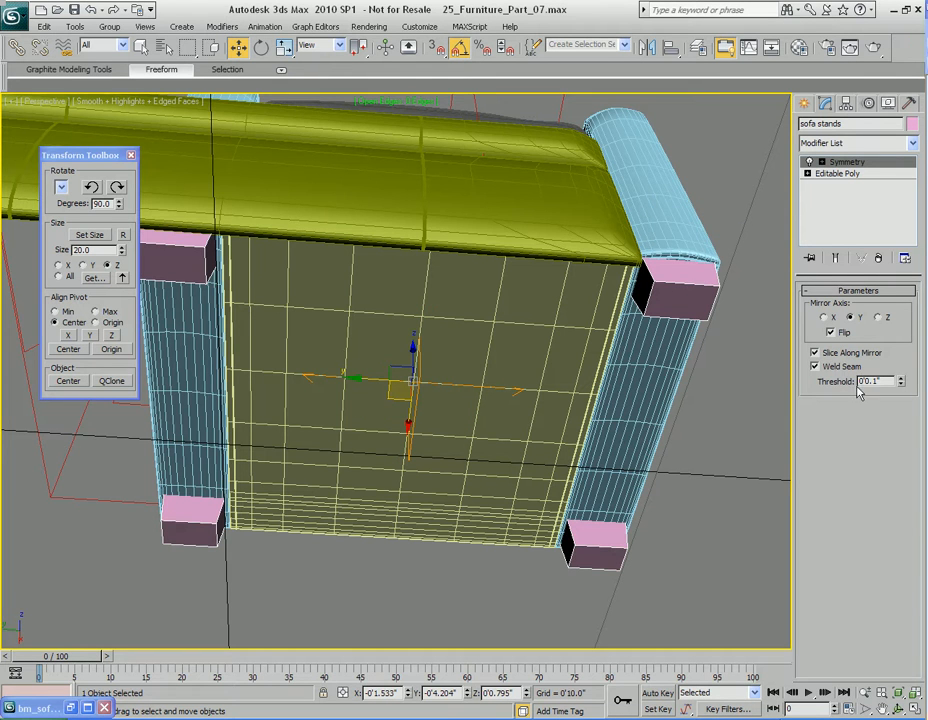
pyautogui.keyDown('alt'); pyautogui.moveTo(600, 366); pyautogui.dragTo(567, 331, button='middle'); pyautogui.keyUp('alt')
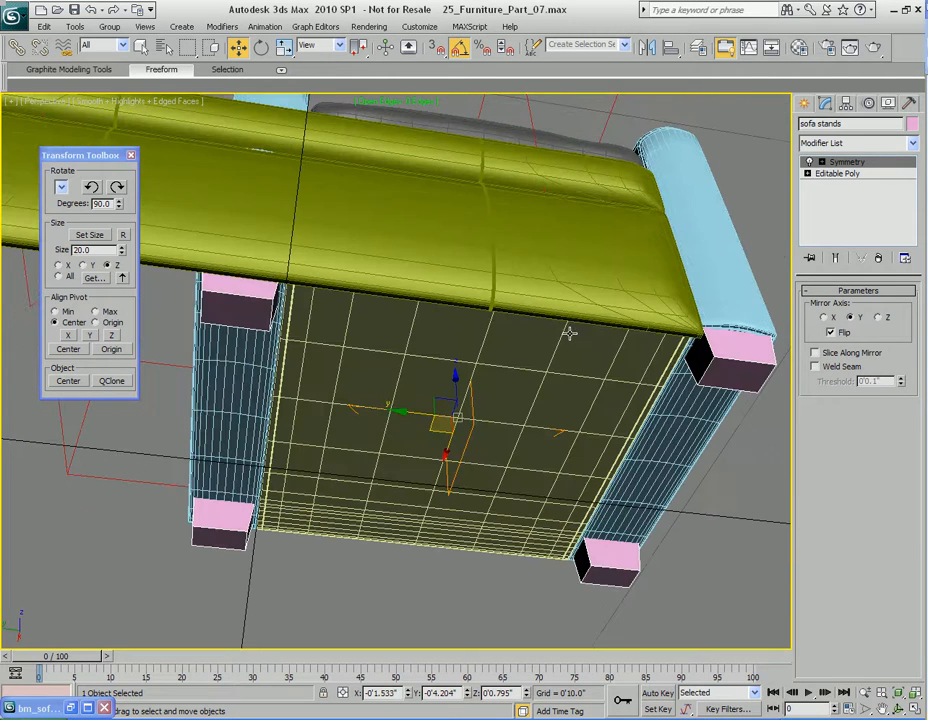
pyautogui.rightClick(858, 208)
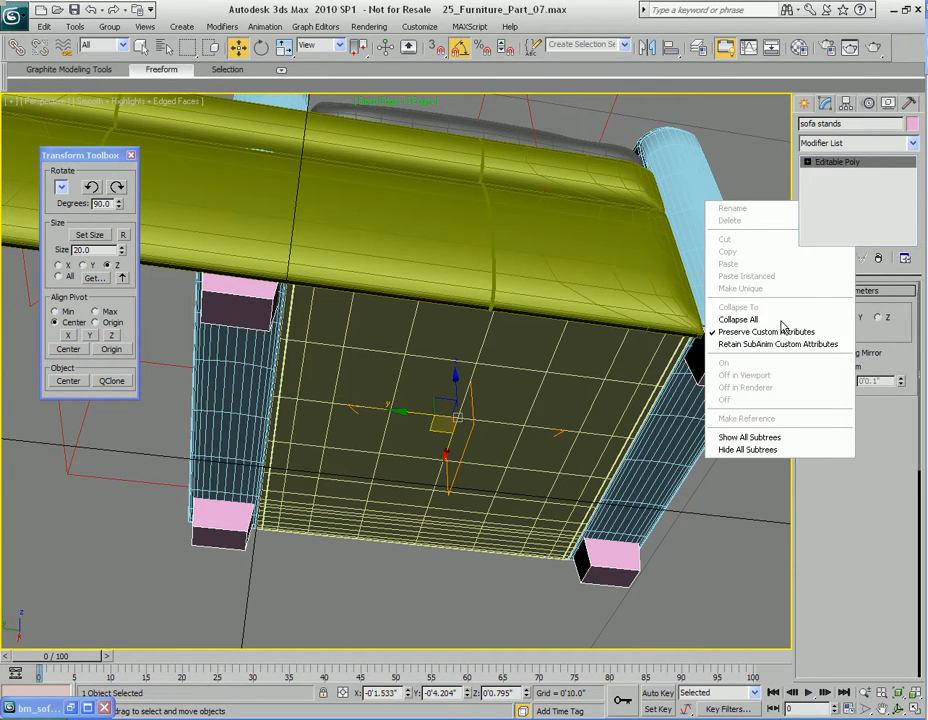
pyautogui.click(783, 327)
# Select the sofa front end and add a Slice modifier to it.
pyautogui.keyDown('alt'); pyautogui.moveTo(586, 287); pyautogui.dragTo(595, 360, button='middle'); pyautogui.keyUp('alt')
pyautogui.press('q')
pyautogui.scroll(-3, 583, 311)
pyautogui.moveTo(560, 242); pyautogui.dragTo(542, 309, button='middle')
pyautogui.click(431, 408)
pyautogui.moveTo(497, 416)
pyautogui.keyDown('alt'); pyautogui.mouseDown(button='middle')
pyautogui.moveTo(480, 443)
pyautogui.moveTo(499, 417)
pyautogui.moveTo(456, 443)
pyautogui.moveTo(561, 424)
pyautogui.moveTo(512, 425)
pyautogui.mouseUp(button='middle'); pyautogui.keyUp('alt')
pyautogui.click(912, 148)
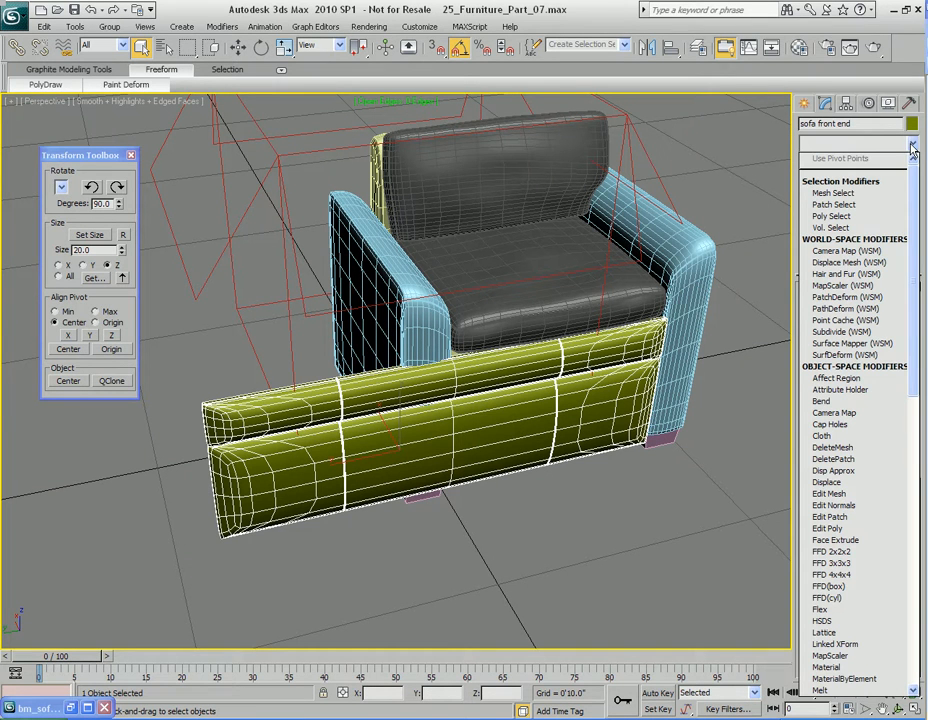
pyautogui.scroll(-6, 862, 462)
pyautogui.scroll(-10, 868, 436)
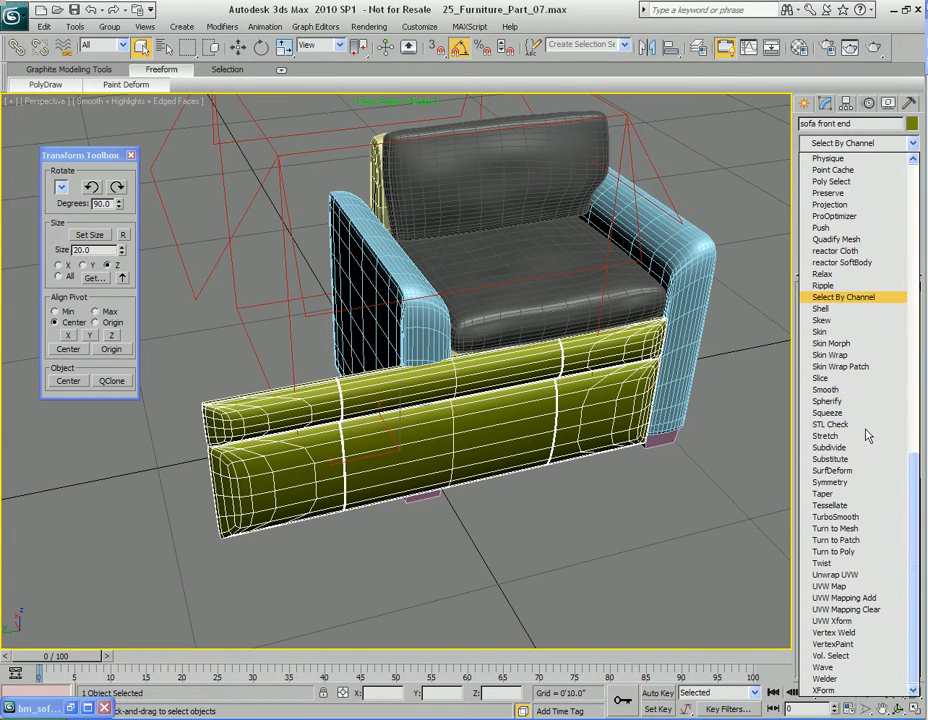
pyautogui.click(869, 380)
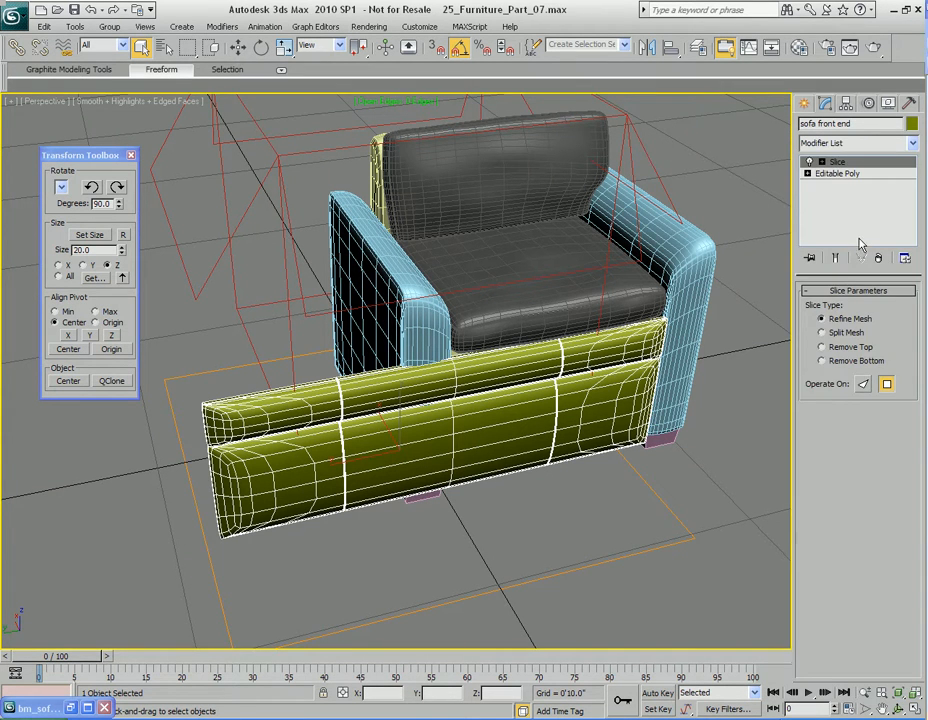
# Rotate the front end's slice plane 90 degrees about X so it stands upright across the middle of the piece.
pyautogui.press('1')
pyautogui.press('e')
pyautogui.moveTo(409, 405); pyautogui.dragTo(474, 405)
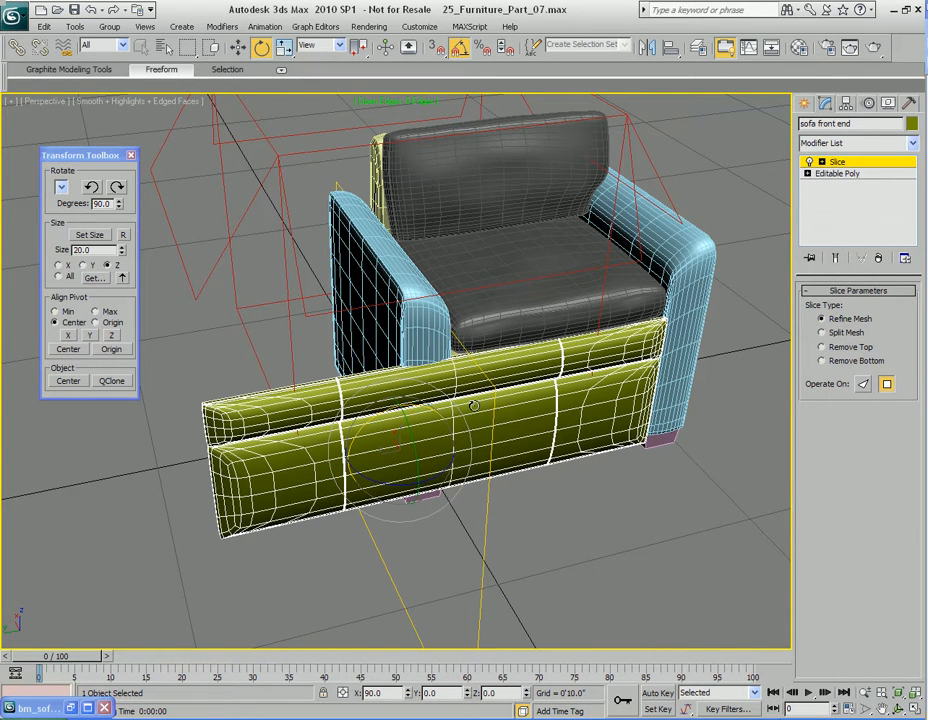
# Keep only the half of the front end under the seat by using the Remove Bottom slice type.
pyautogui.moveTo(586, 444); pyautogui.dragTo(585, 423, button='middle')
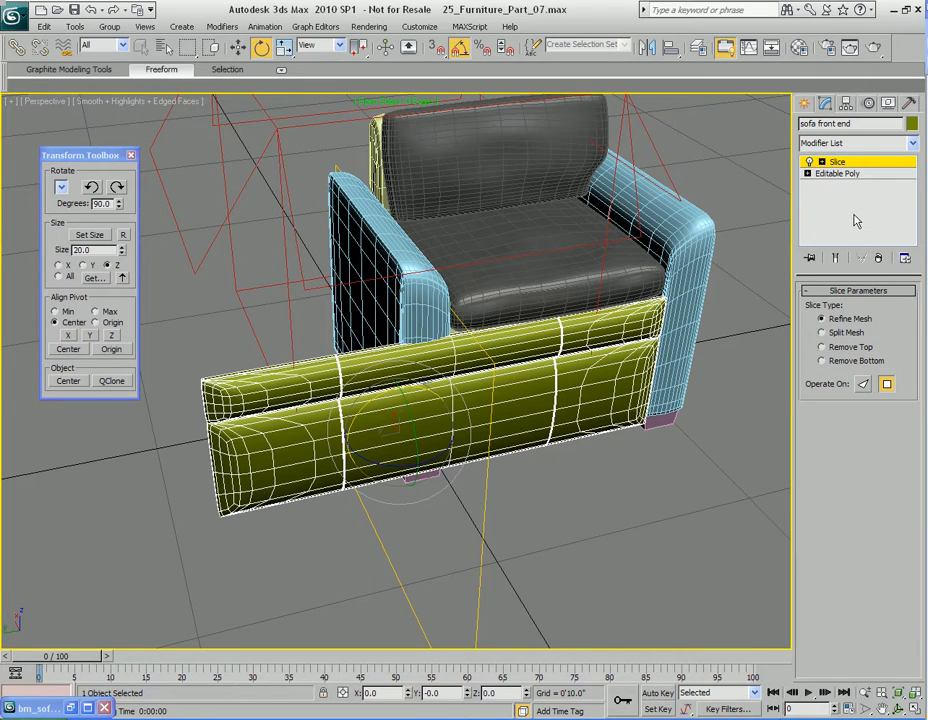
pyautogui.click(847, 349)
pyautogui.click(847, 363)
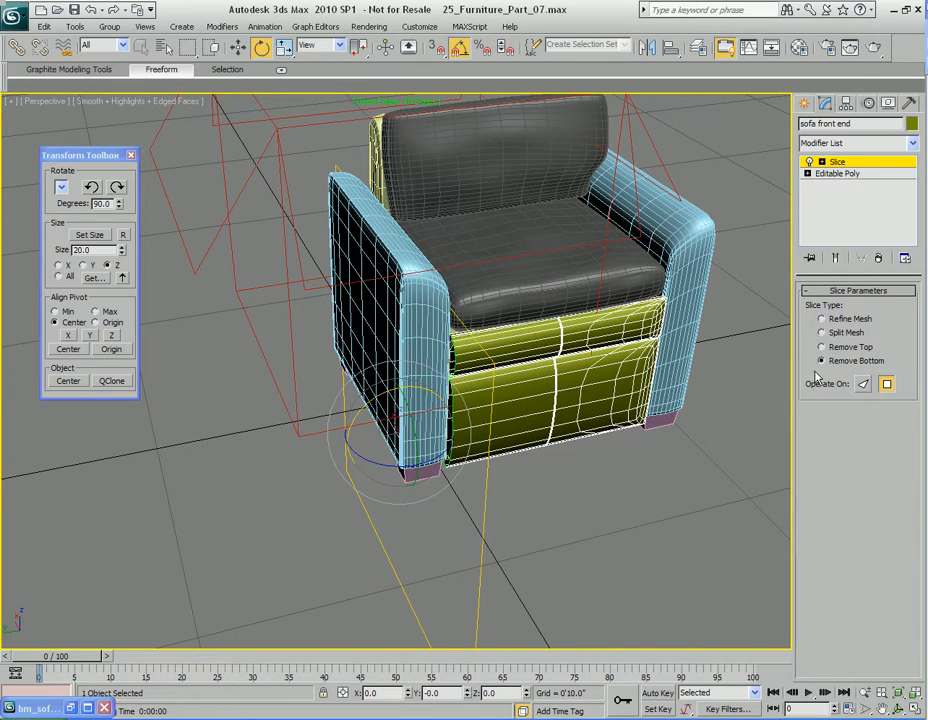
pyautogui.moveTo(656, 403); pyautogui.dragTo(653, 387, button='middle')
# Compare the front end before and after slicing, and collapse its modifier stack.
pyautogui.click(837, 173)
pyautogui.rightClick(698, 377)
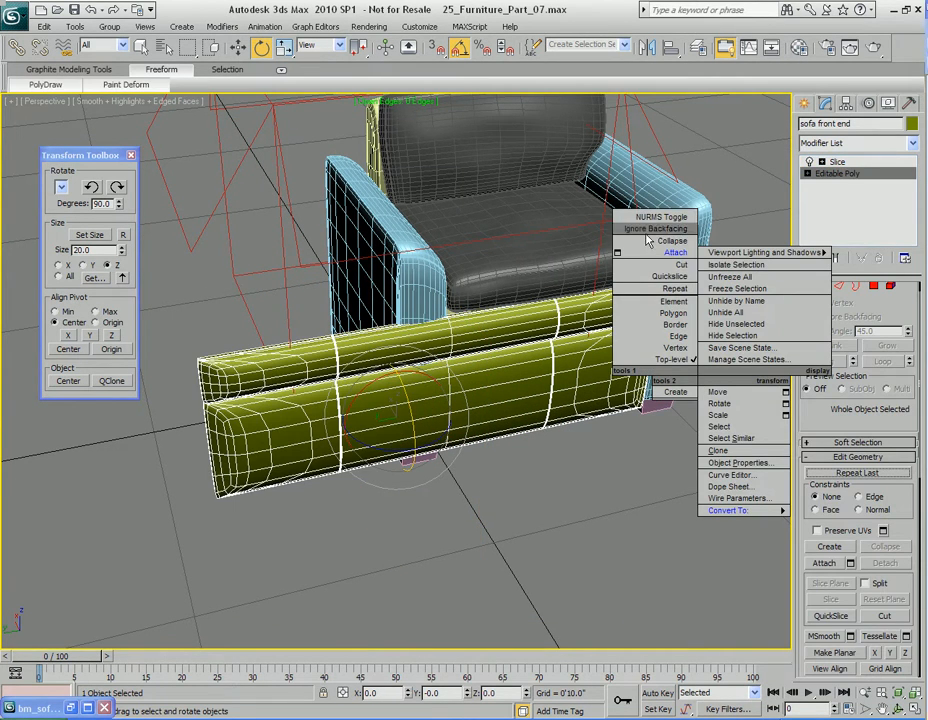
pyautogui.click(841, 162)
pyautogui.click(841, 162)
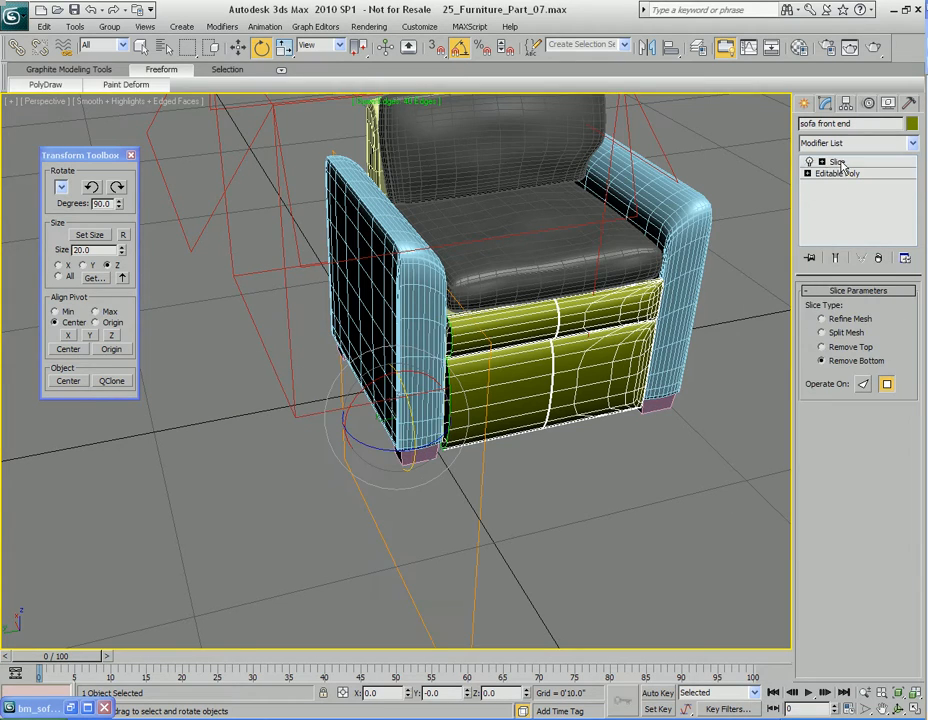
pyautogui.rightClick(832, 205)
pyautogui.click(757, 325)
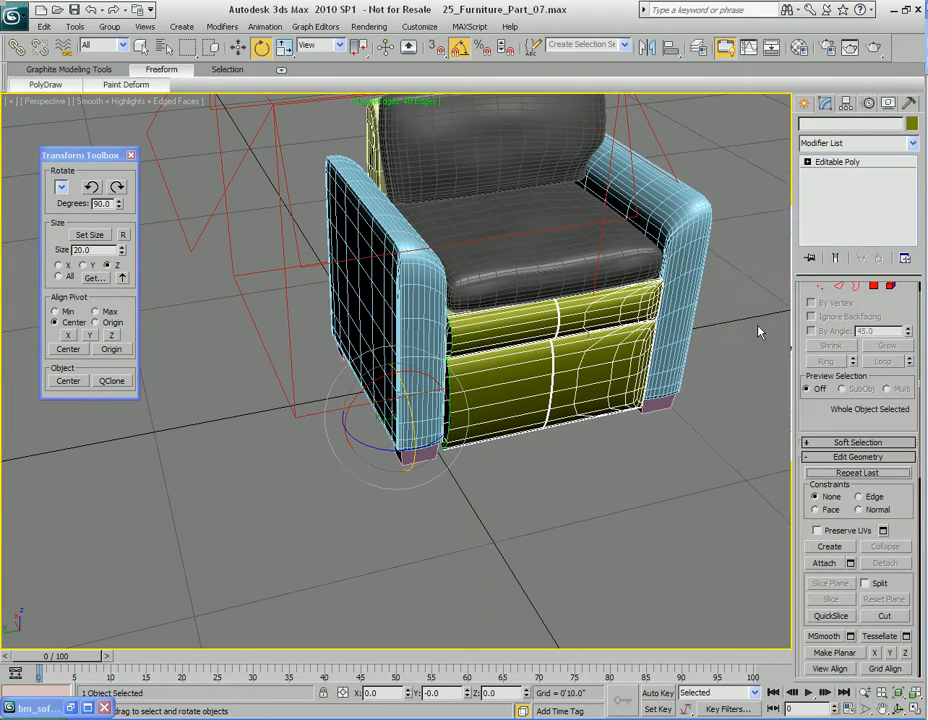
# Examine the sliced front end and its vertical seam between the arms from below and from the front.
pyautogui.scroll(3, 530, 390)
pyautogui.moveTo(660, 326); pyautogui.dragTo(510, 360, button='middle')
pyautogui.press('q')
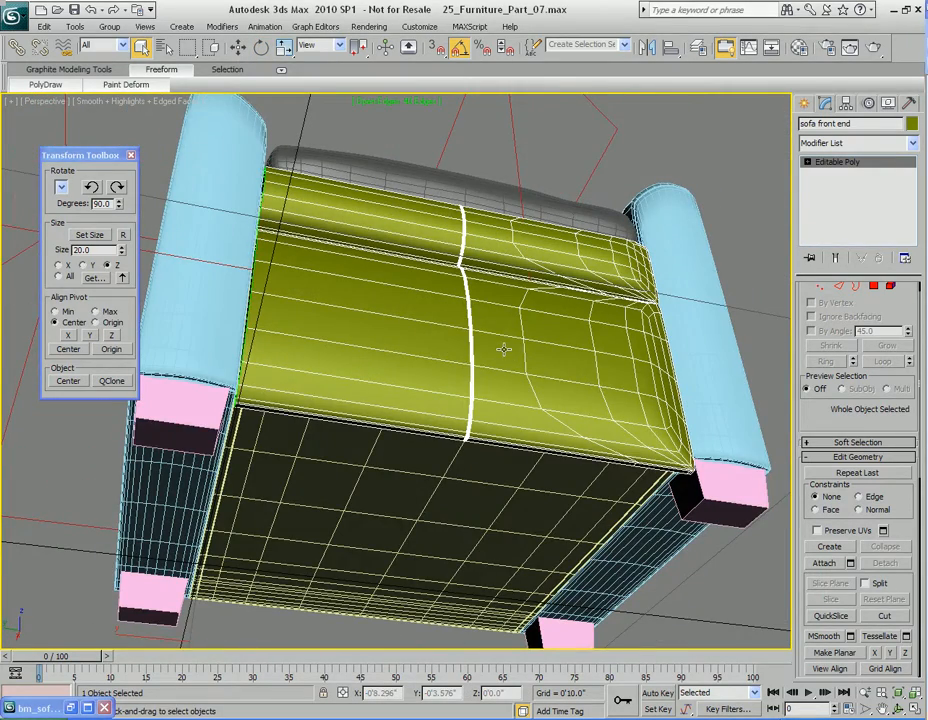
pyautogui.moveTo(523, 424); pyautogui.dragTo(398, 425, button='middle')
pyautogui.scroll(3, 478, 455)
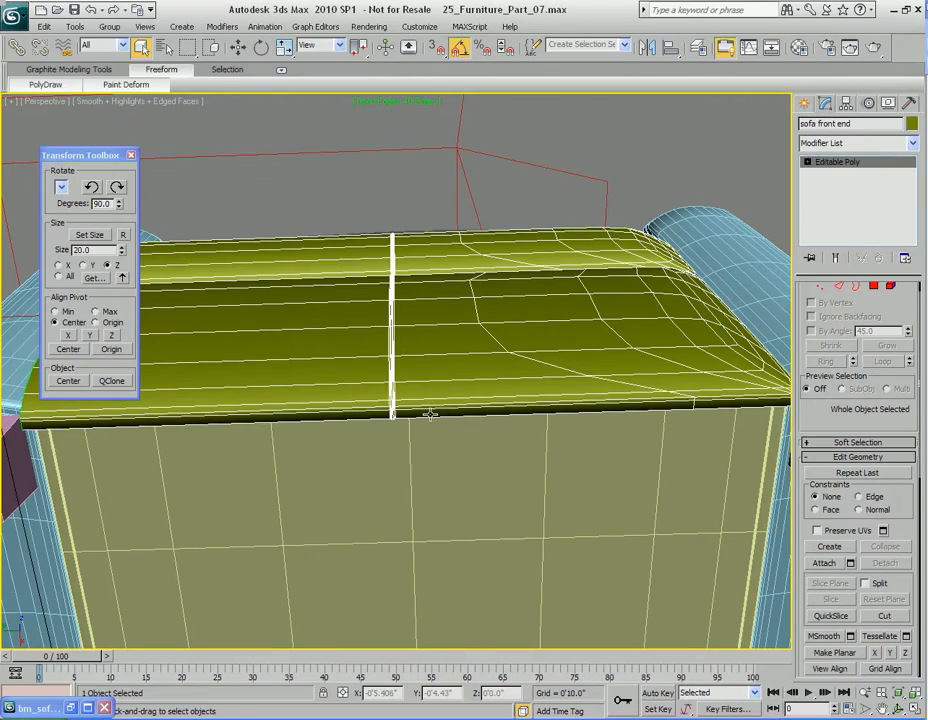
pyautogui.keyDown('alt'); pyautogui.moveTo(458, 347); pyautogui.dragTo(464, 438, button='middle'); pyautogui.keyUp('alt')
pyautogui.scroll(-3, 575, 444)
pyautogui.scroll(3, 466, 449)
pyautogui.press('2')
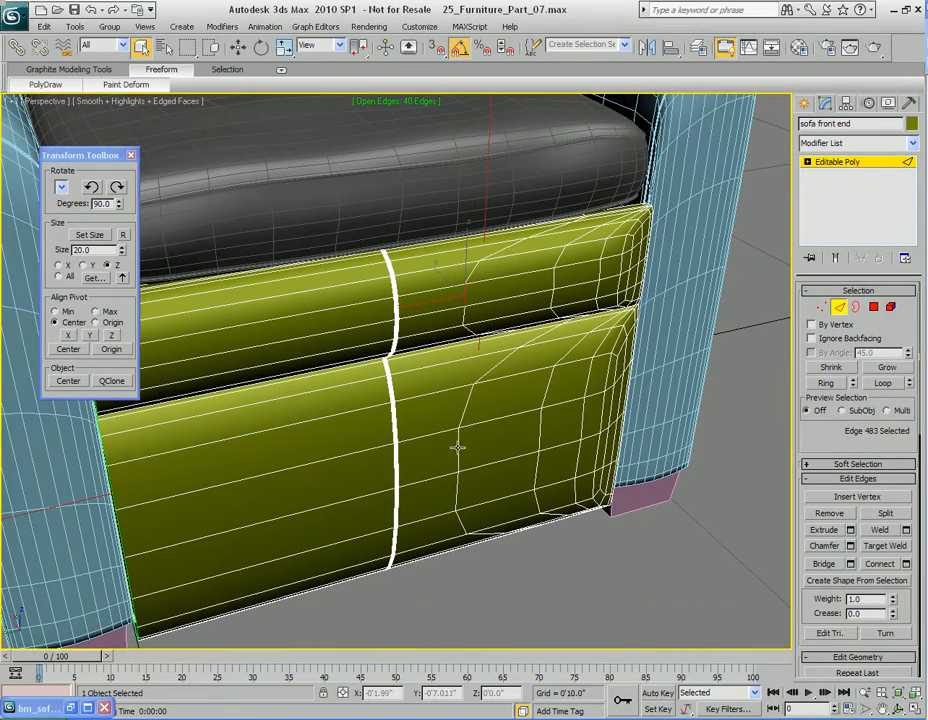
pyautogui.click(883, 383)
pyautogui.keyDown('alt'); pyautogui.moveTo(558, 405); pyautogui.dragTo(578, 427, button='middle'); pyautogui.keyUp('alt')
pyautogui.click(577, 427)
pyautogui.keyDown('alt'); pyautogui.moveTo(460, 520); pyautogui.dragTo(474, 402, button='middle'); pyautogui.keyUp('alt')
# Select all vertices of the front end's vertical seam in wireframe and move them along Y toward the arm at the rounded end.
pyautogui.press('1')
pyautogui.press('F3')
pyautogui.scroll(-2, 493, 414)
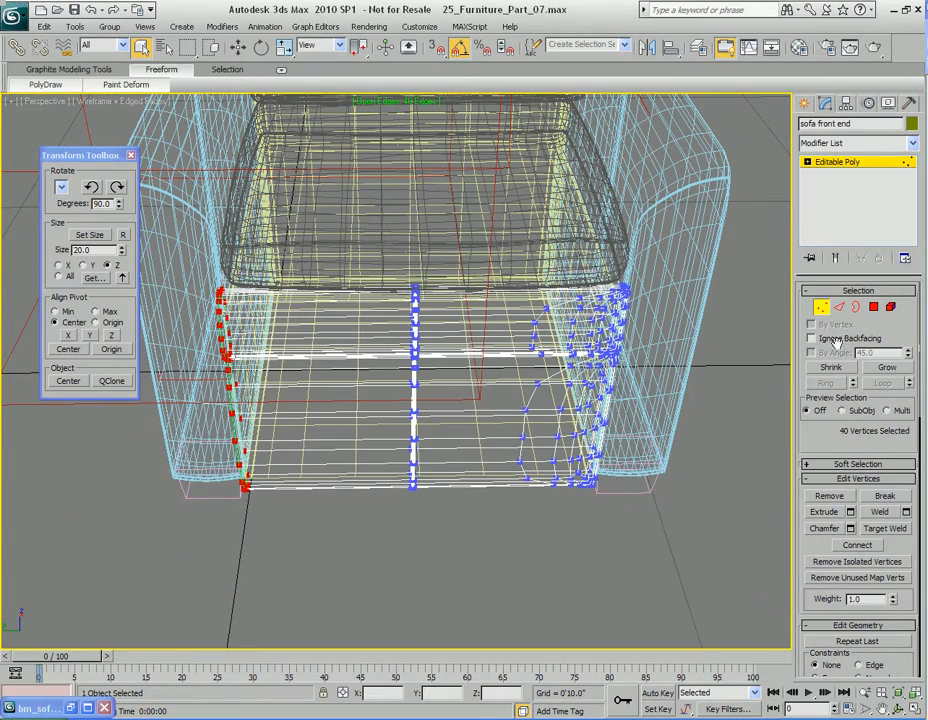
pyautogui.moveTo(451, 497); pyautogui.dragTo(456, 556)
pyautogui.moveTo(462, 405); pyautogui.dragTo(479, 423, button='middle')
pyautogui.scroll(3, 463, 447)
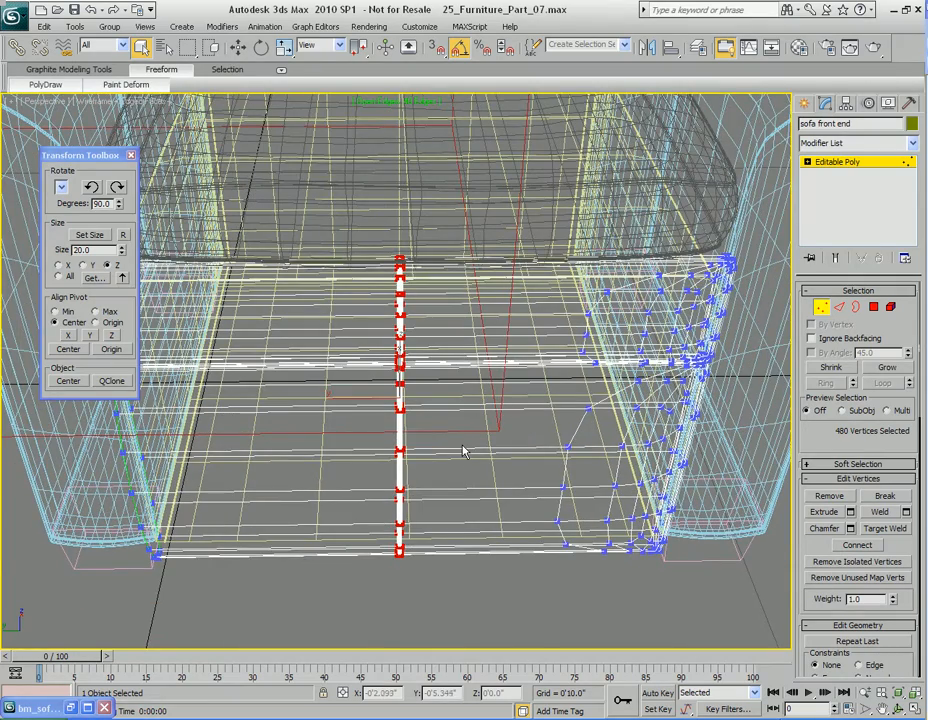
pyautogui.press('F3')
pyautogui.press('w')
pyautogui.moveTo(360, 398); pyautogui.dragTo(495, 402)
pyautogui.scroll(-2, 390, 447)
pyautogui.moveTo(392, 446); pyautogui.dragTo(453, 442, button='middle')
pyautogui.keyDown('alt'); pyautogui.moveTo(508, 432); pyautogui.dragTo(585, 376, button='middle'); pyautogui.keyUp('alt')
pyautogui.press('1')
pyautogui.moveTo(585, 376); pyautogui.dragTo(443, 400, button='middle')
# Move only the front end's pivot onto the middle grid line of the base's underside, using snapping.
pyautogui.press('q')
pyautogui.press('w')
pyautogui.click(847, 104)
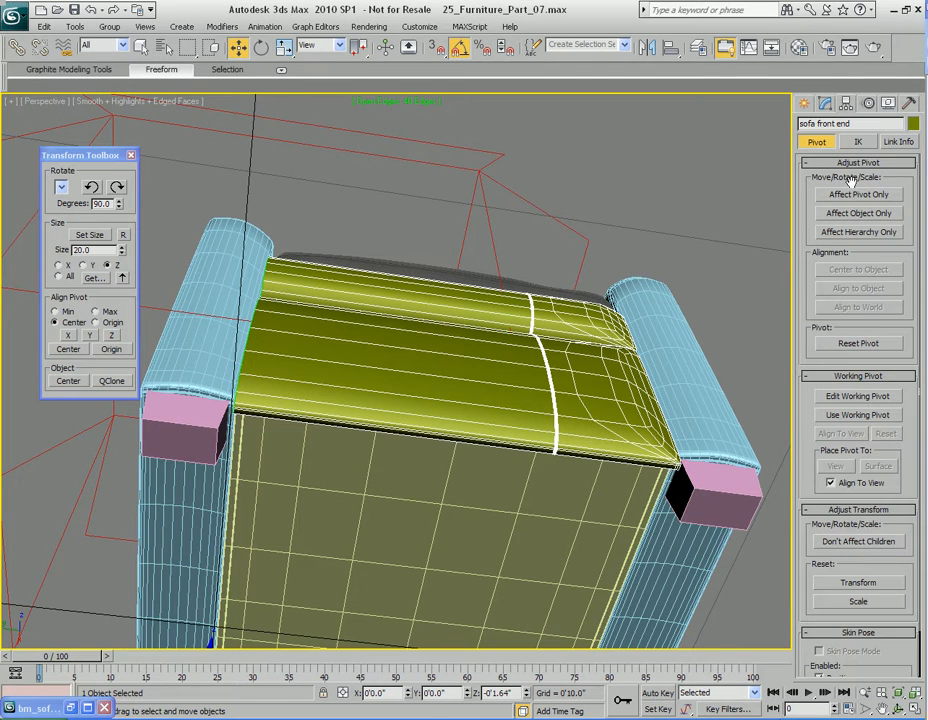
pyautogui.click(858, 195)
pyautogui.keyDown('alt'); pyautogui.moveTo(500, 360); pyautogui.dragTo(426, 457, button='middle'); pyautogui.keyUp('alt')
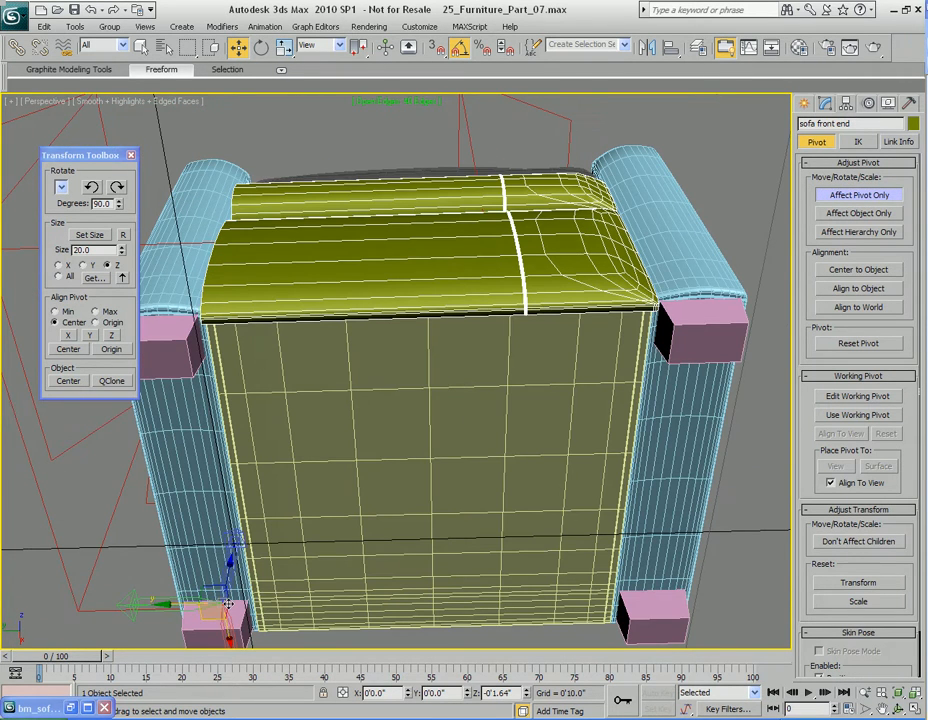
pyautogui.moveTo(222, 597); pyautogui.dragTo(431, 458)
pyautogui.press('s')
pyautogui.keyDown('alt'); pyautogui.moveTo(487, 468); pyautogui.dragTo(489, 472, button='middle'); pyautogui.keyUp('alt')
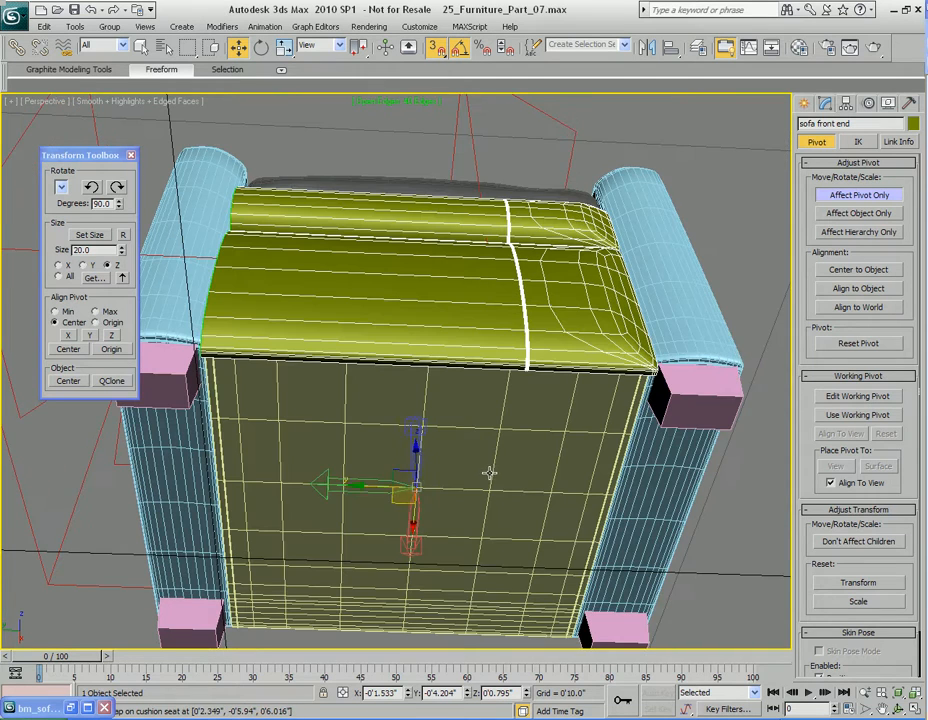
pyautogui.press('s')
pyautogui.press('2')
pyautogui.press('2')
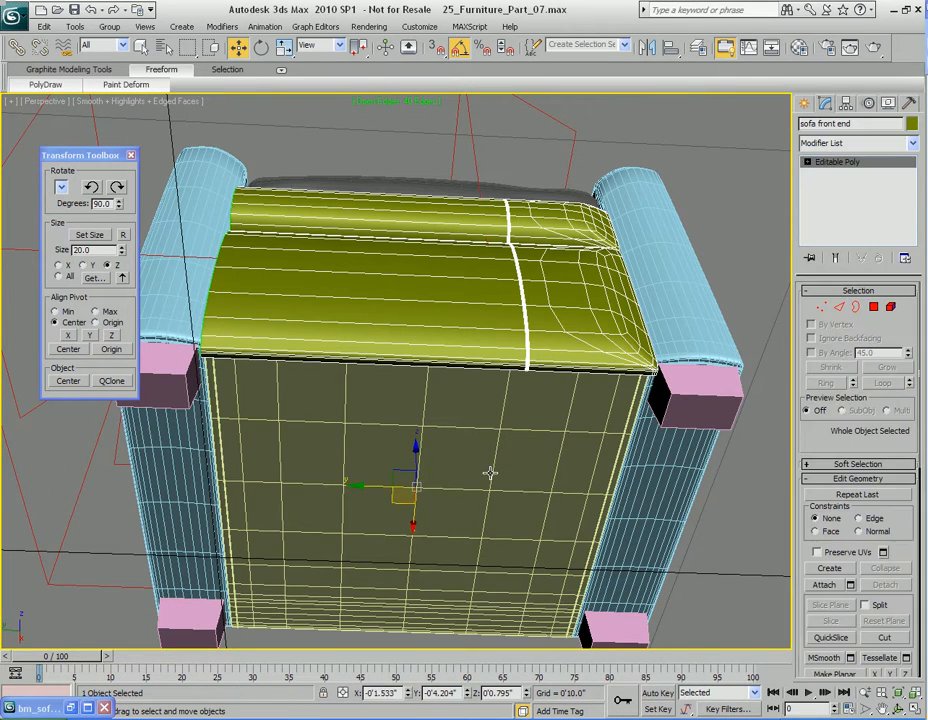
# Add a Slice modifier to the front end and rotate its slice plane upright across the middle of the seat.
pyautogui.moveTo(464, 488)
pyautogui.keyDown('alt'); pyautogui.mouseDown(button='middle')
pyautogui.moveTo(480, 457)
pyautogui.moveTo(462, 474)
pyautogui.mouseUp(button='middle'); pyautogui.keyUp('alt')
pyautogui.click(905, 143)
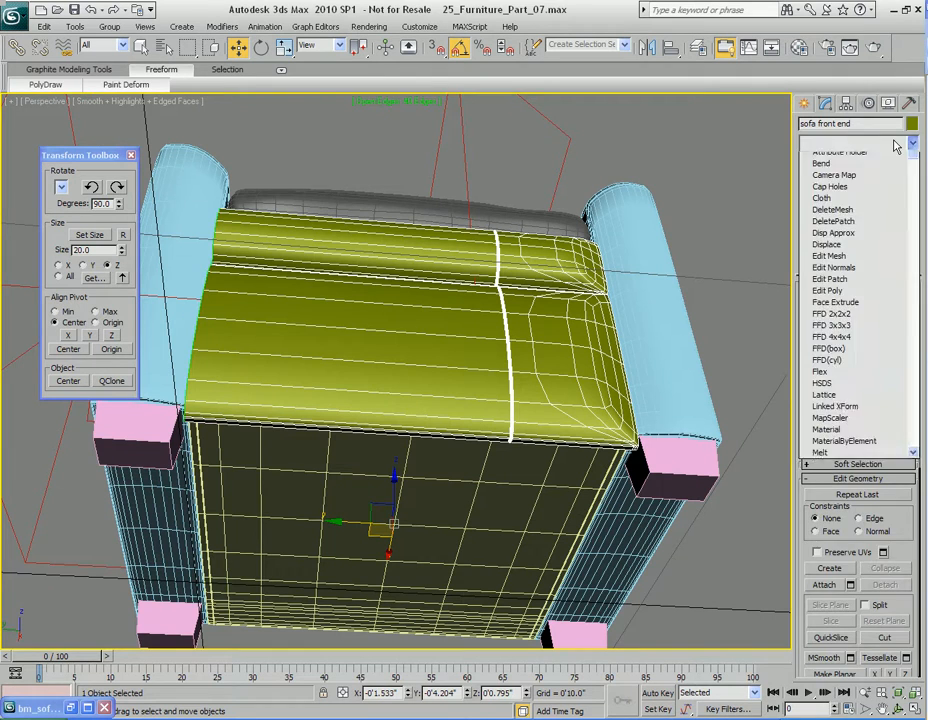
pyautogui.scroll(-15, 855, 396)
pyautogui.click(840, 381)
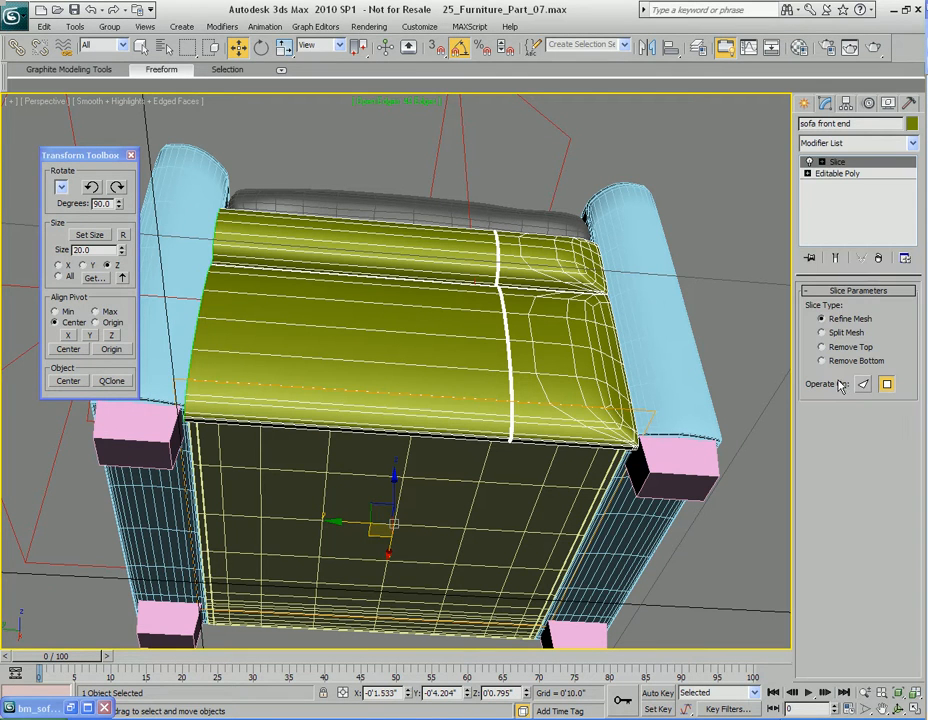
pyautogui.press('1')
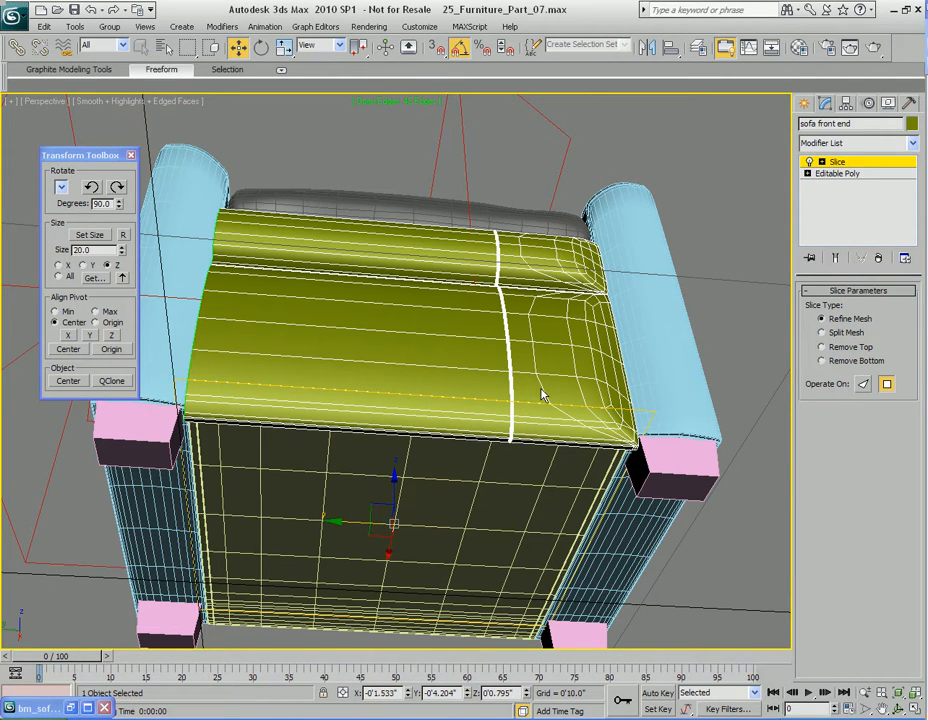
pyautogui.press('e')
pyautogui.moveTo(426, 564); pyautogui.dragTo(358, 567)
pyautogui.keyDown('alt'); pyautogui.moveTo(356, 566); pyautogui.dragTo(683, 372, button='middle'); pyautogui.keyUp('alt')
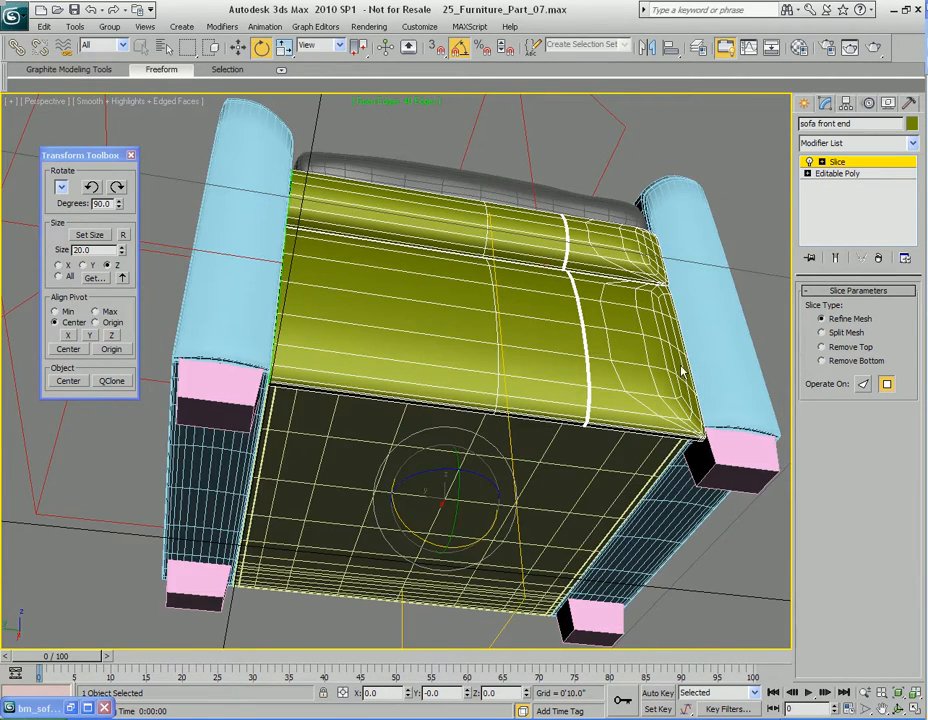
# Keep only the half of the front end with the rounded end using Remove Bottom, and collapse its modifier stack.
pyautogui.click(855, 362)
pyautogui.keyDown('alt'); pyautogui.moveTo(615, 345); pyautogui.dragTo(530, 424, button='middle'); pyautogui.keyUp('alt')
pyautogui.scroll(3, 603, 450)
pyautogui.scroll(-3, 529, 432)
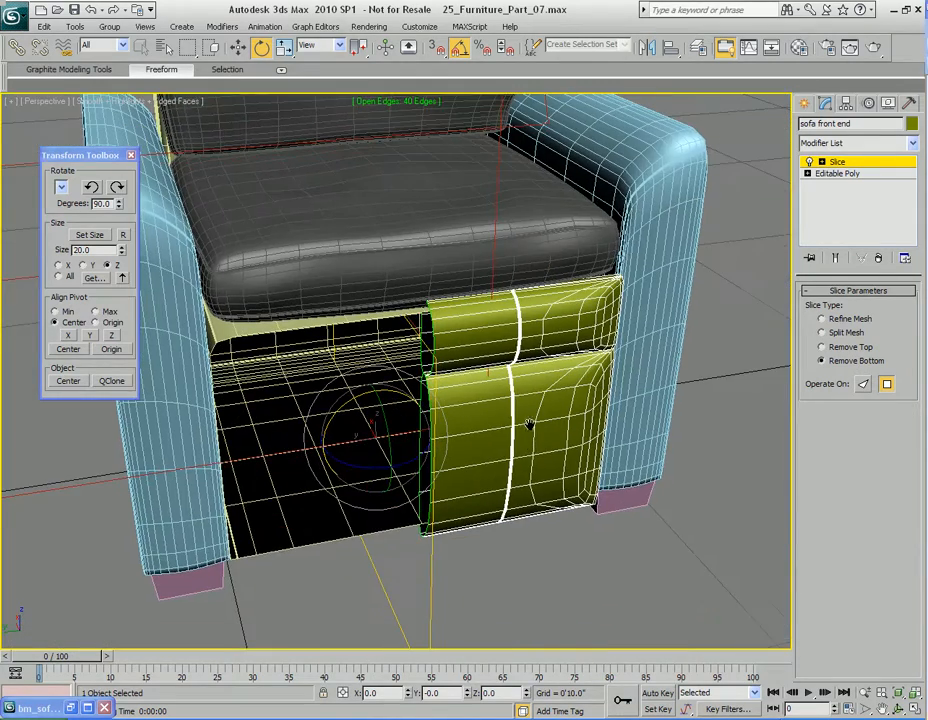
pyautogui.click(837, 174)
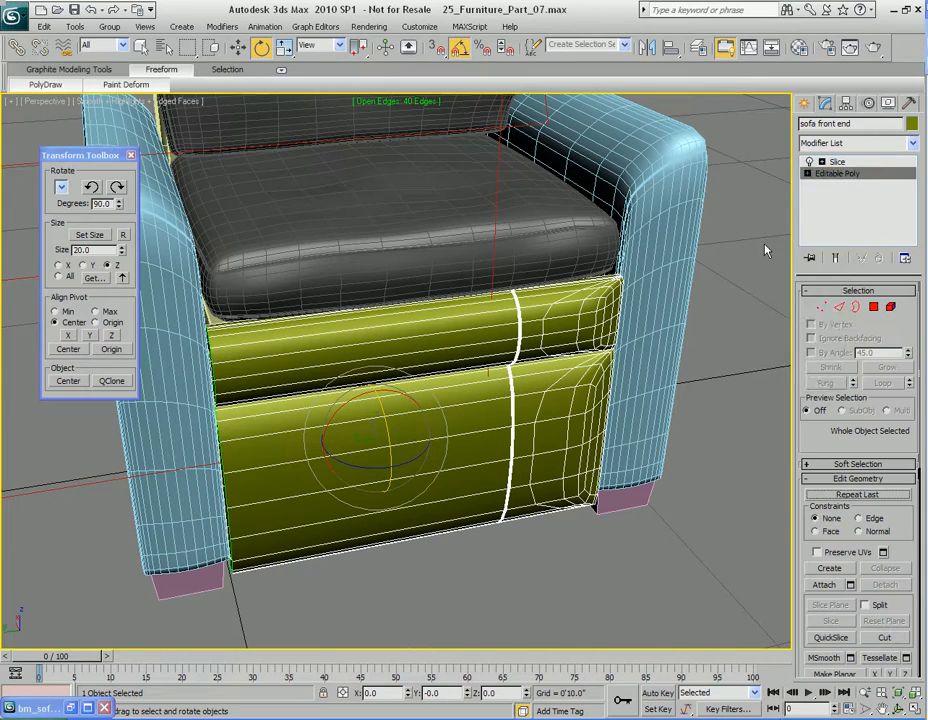
pyautogui.rightClick(757, 252)
pyautogui.click(837, 161)
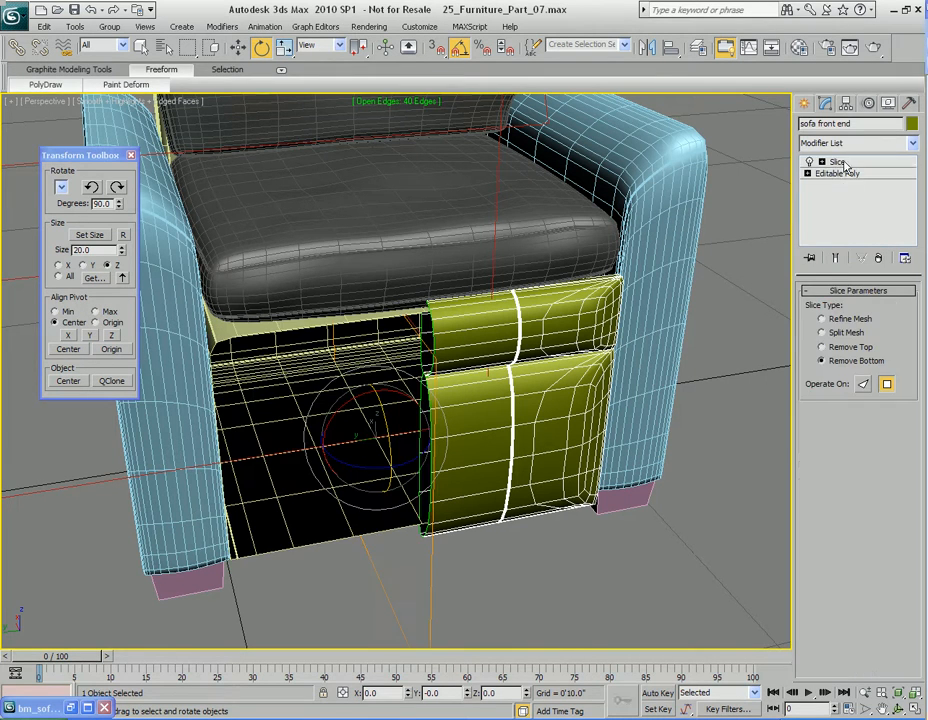
pyautogui.rightClick(847, 237)
pyautogui.click(760, 350)
# Mirror the front end half with a Symmetry modifier about Y with Flip on, testing weld thresholds of 0'0.05" and 0'0.005".
pyautogui.keyDown('alt'); pyautogui.moveTo(515, 392); pyautogui.dragTo(538, 390, button='middle'); pyautogui.keyUp('alt')
pyautogui.scroll(5, 538, 390)
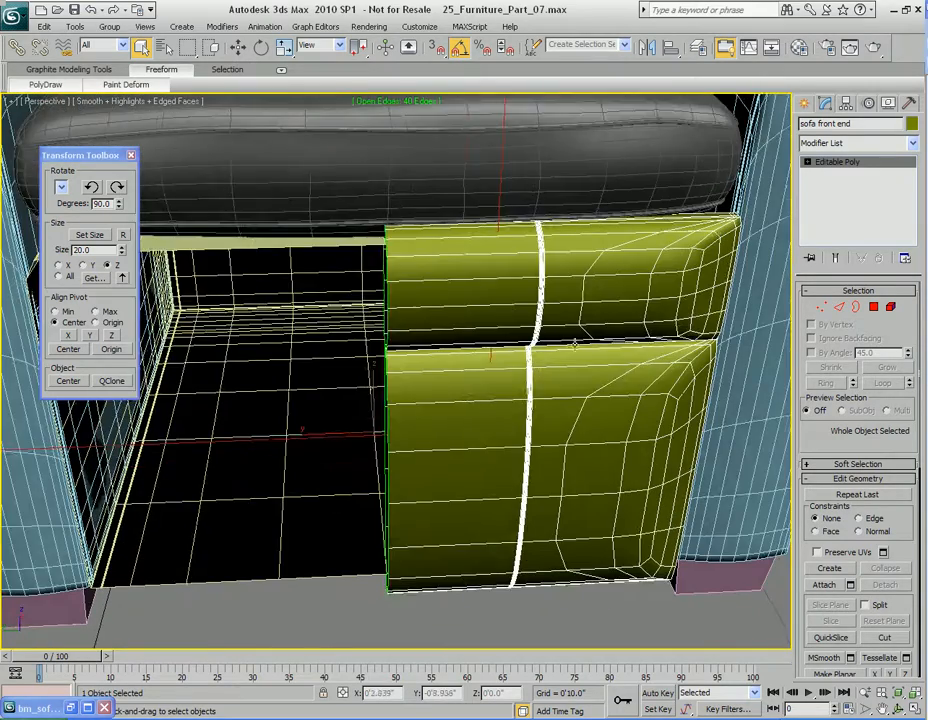
pyautogui.keyDown('alt'); pyautogui.moveTo(575, 343); pyautogui.dragTo(553, 327, button='middle'); pyautogui.keyUp('alt')
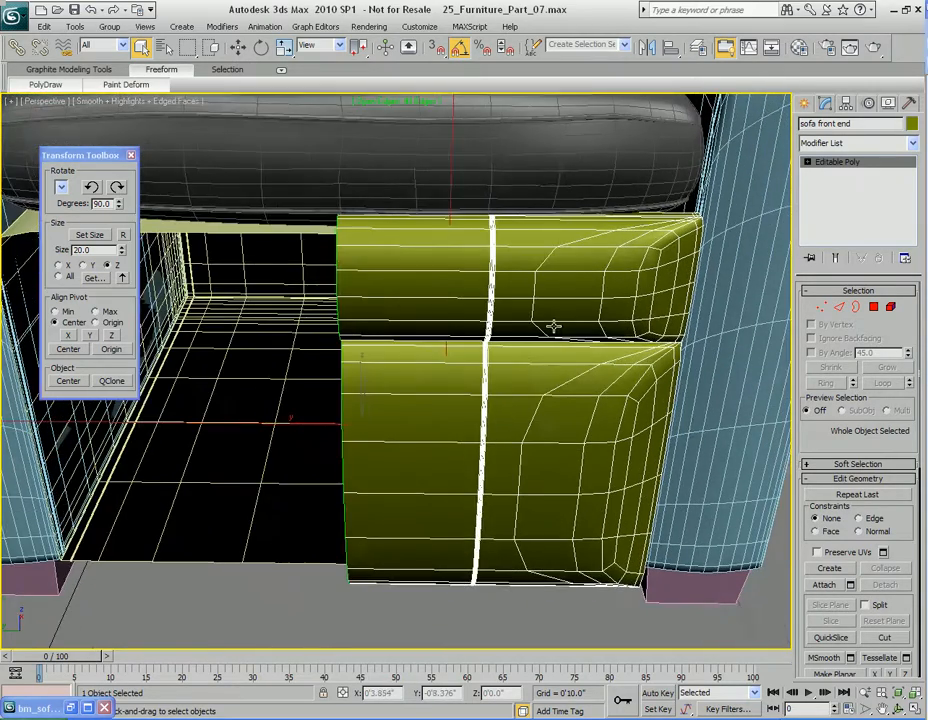
pyautogui.scroll(-8, 553, 327)
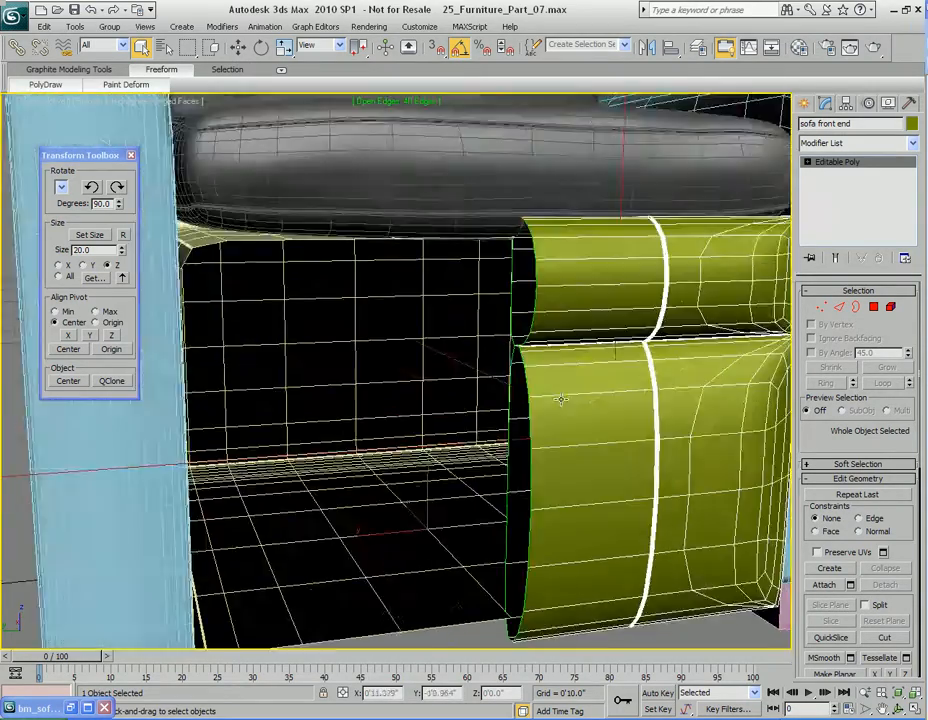
pyautogui.click(232, 28)
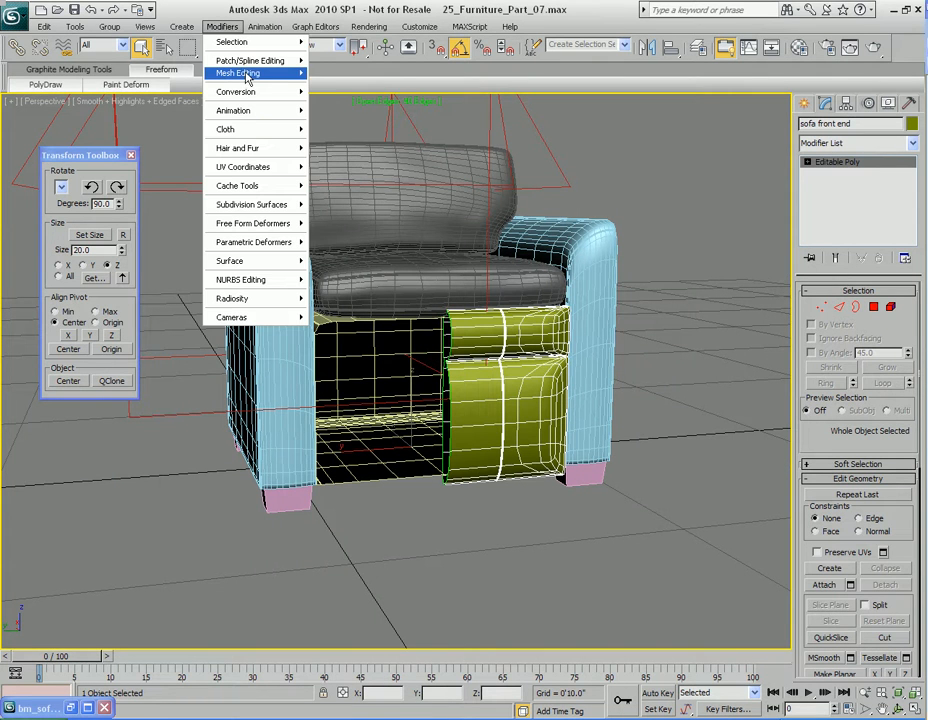
pyautogui.moveTo(240, 73)
pyautogui.click(352, 254)
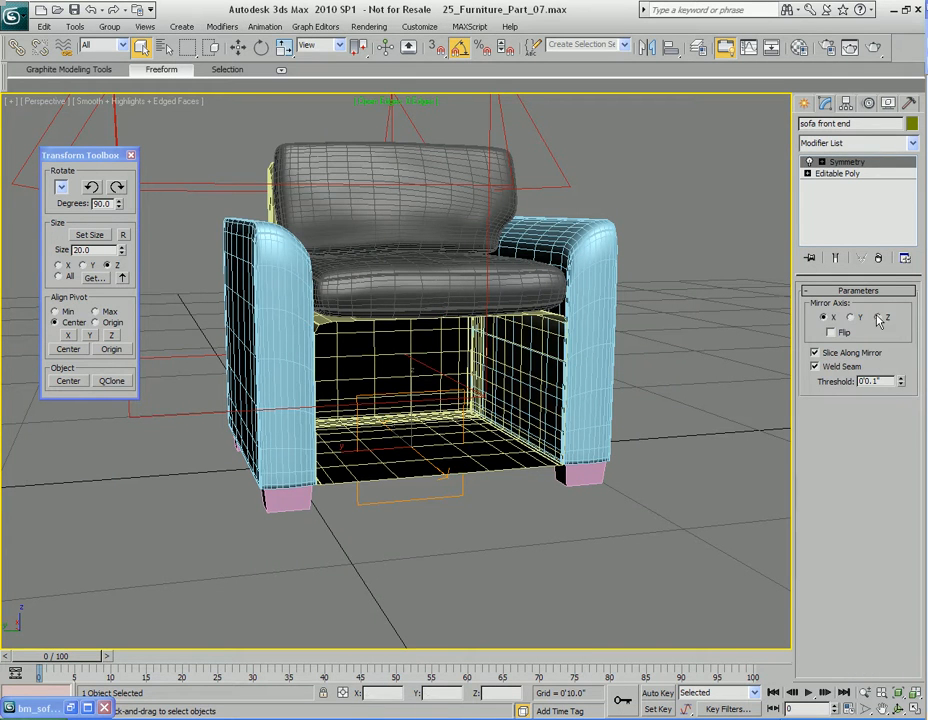
pyautogui.click(841, 335)
pyautogui.keyDown('alt'); pyautogui.moveTo(520, 355); pyautogui.dragTo(564, 378, button='middle'); pyautogui.keyUp('alt')
pyautogui.scroll(3, 584, 358)
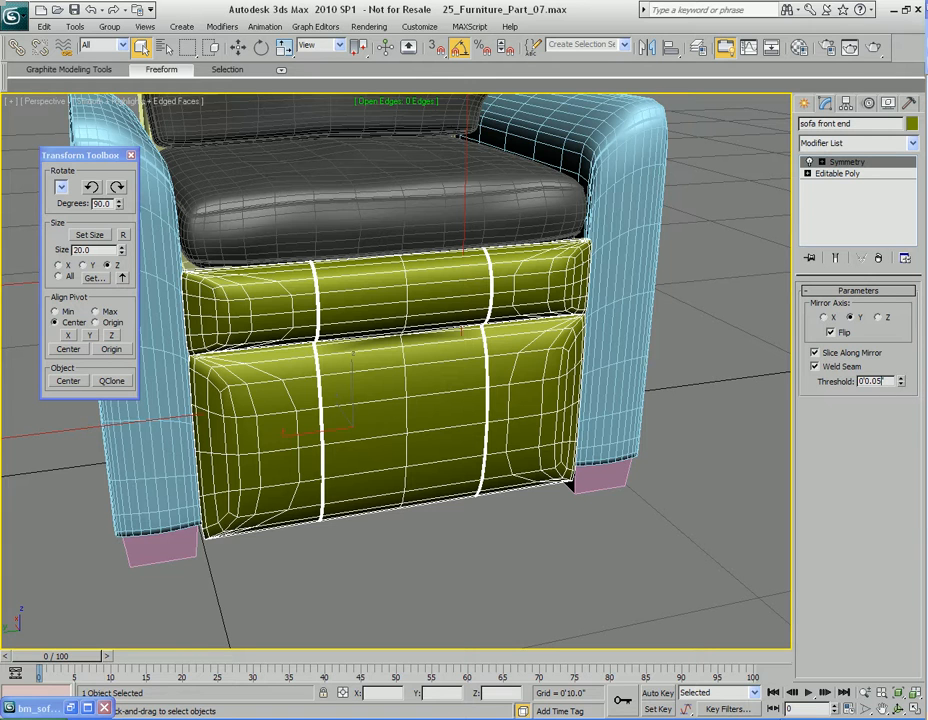
pyautogui.press('Return')
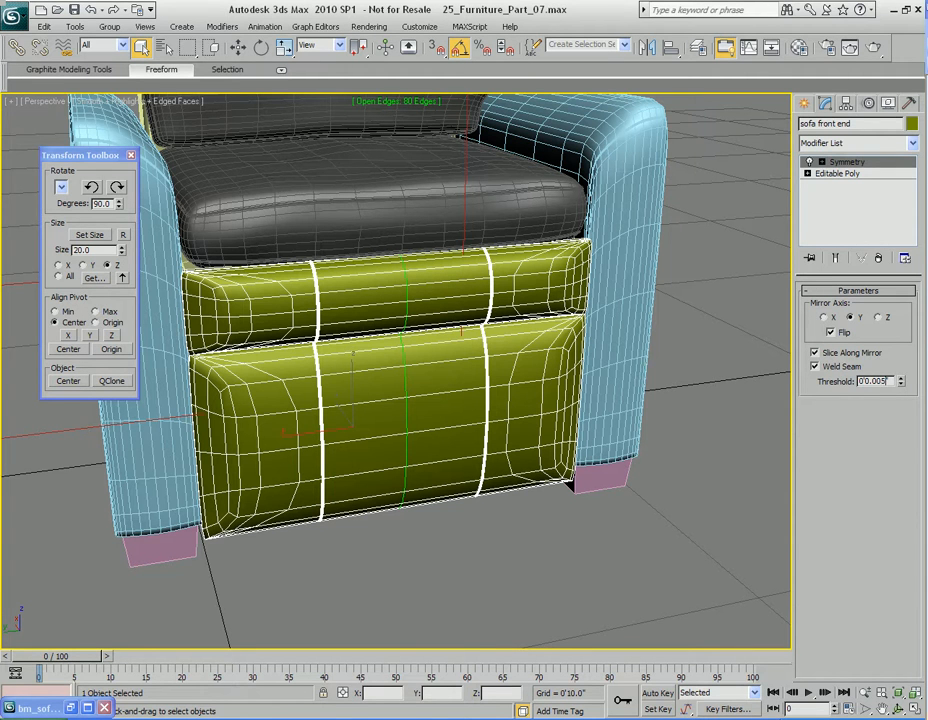
pyautogui.keyDown('alt'); pyautogui.moveTo(530, 424); pyautogui.dragTo(525, 395, button='middle'); pyautogui.keyUp('alt')
# Nudge the seam vertices in the front end's base Editable Poly with the mirrored end result shown.
pyautogui.click(848, 175)
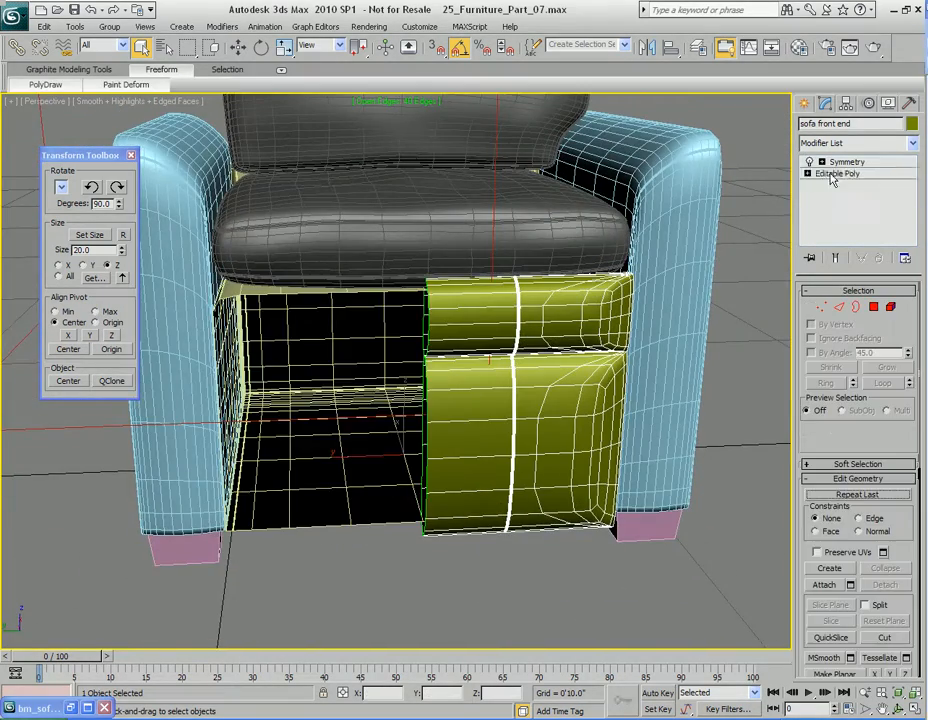
pyautogui.moveTo(515, 310)
pyautogui.keyDown('alt'); pyautogui.mouseDown(button='middle')
pyautogui.moveTo(530, 296)
pyautogui.moveTo(509, 319)
pyautogui.mouseUp(button='middle'); pyautogui.keyUp('alt')
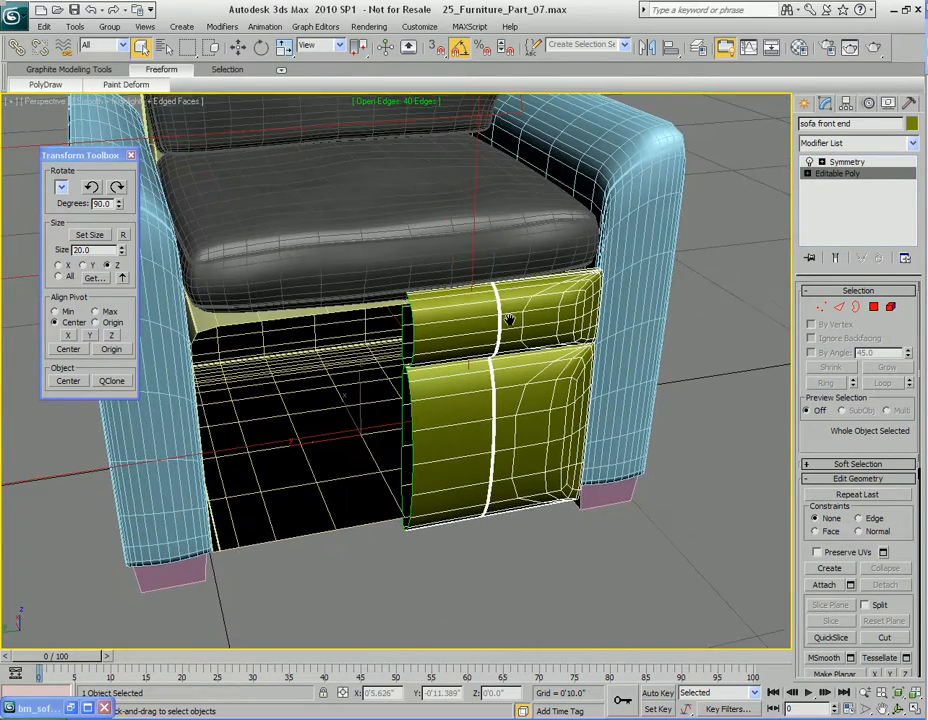
pyautogui.keyDown('alt'); pyautogui.moveTo(389, 404); pyautogui.dragTo(501, 360, button='middle'); pyautogui.keyUp('alt')
pyautogui.click(838, 258)
pyautogui.moveTo(500, 420)
pyautogui.keyDown('alt'); pyautogui.mouseDown(button='middle')
pyautogui.moveTo(512, 420)
pyautogui.moveTo(514, 433)
pyautogui.moveTo(495, 364)
pyautogui.moveTo(441, 333)
pyautogui.moveTo(433, 347)
pyautogui.mouseUp(button='middle'); pyautogui.keyUp('alt')
pyautogui.press('1')
pyautogui.press('F3')
pyautogui.moveTo(363, 270); pyautogui.dragTo(414, 534)
pyautogui.moveTo(391, 374)
pyautogui.keyDown('alt'); pyautogui.mouseDown(button='middle')
pyautogui.moveTo(432, 415)
pyautogui.moveTo(447, 393)
pyautogui.mouseUp(button='middle'); pyautogui.keyUp('alt')
pyautogui.press('F3')
pyautogui.press('w')
pyautogui.moveTo(447, 371)
pyautogui.mouseDown()
pyautogui.moveTo(422, 372)
pyautogui.moveTo(451, 372)
pyautogui.mouseUp()
# Render the perspective view to check the front end's seams, and leave vertex editing.
pyautogui.hotkey('shift', 'q')
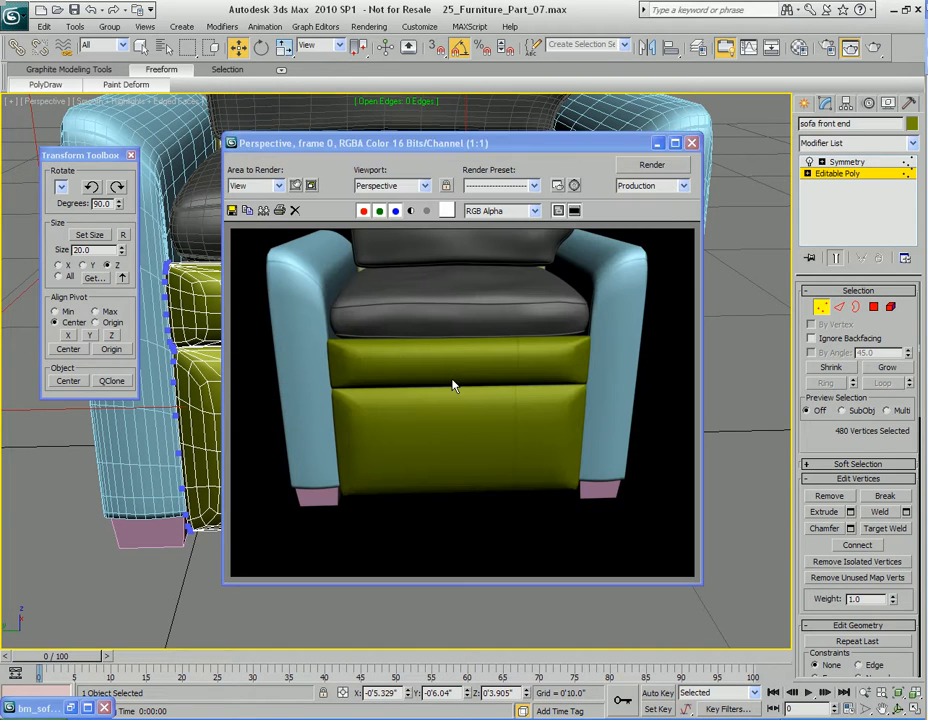
pyautogui.click(692, 144)
pyautogui.moveTo(474, 330); pyautogui.dragTo(560, 385, button='middle')
pyautogui.press('1')
pyautogui.press('q')
# Collapse the front end's Symmetry modifier into its Editable Poly.
pyautogui.click(842, 164)
pyautogui.click(837, 173)
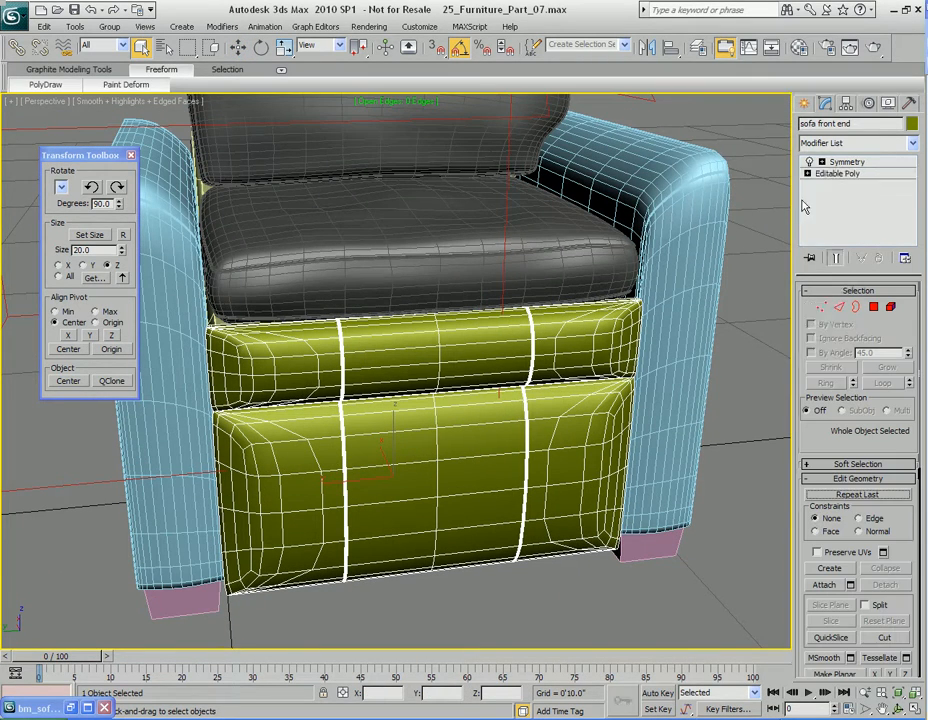
pyautogui.rightClick(763, 279)
pyautogui.press('Escape')
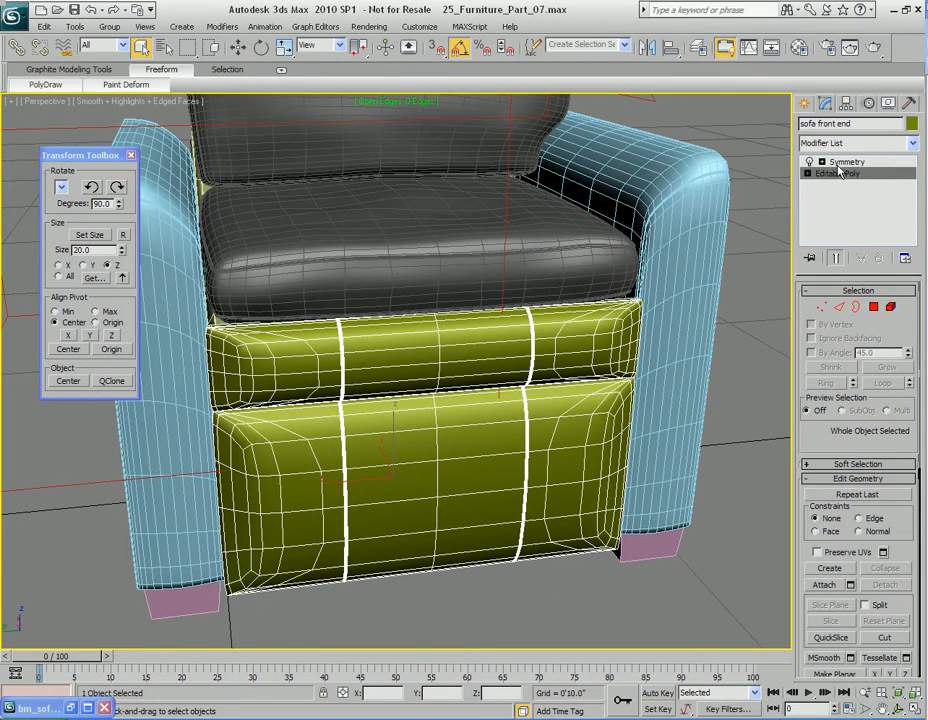
pyautogui.click(843, 162)
pyautogui.rightClick(843, 162)
pyautogui.click(718, 278)
# Select the cushion back rest above the seat.
pyautogui.keyDown('alt'); pyautogui.moveTo(740, 347); pyautogui.dragTo(478, 362, button='middle'); pyautogui.keyUp('alt')
pyautogui.click(500, 356)
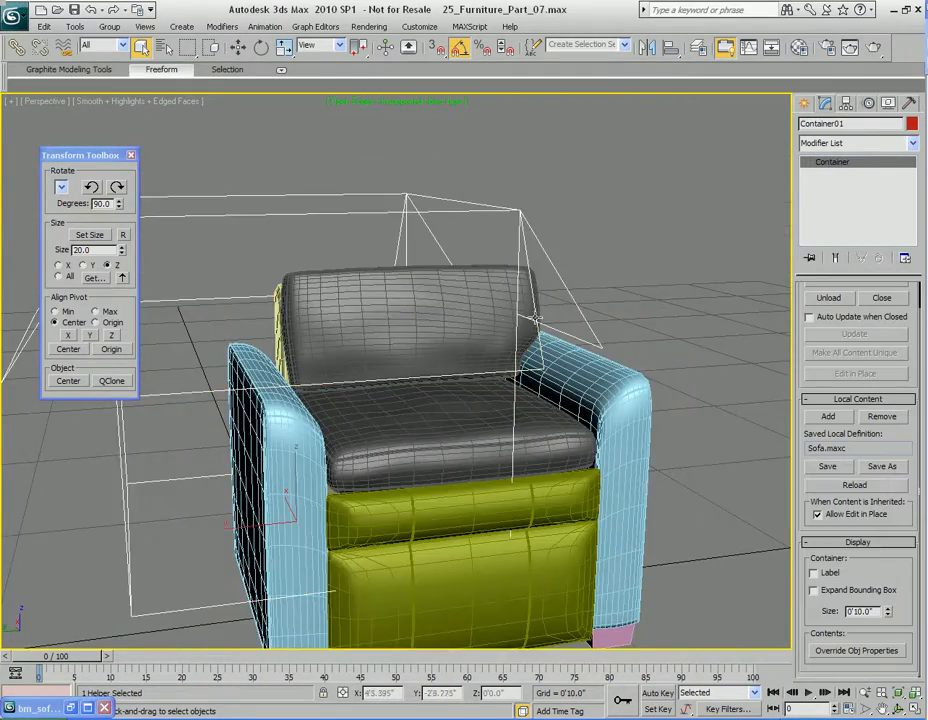
pyautogui.scroll(3, 530, 348)
pyautogui.click(505, 312)
pyautogui.keyDown('alt'); pyautogui.moveTo(505, 312); pyautogui.dragTo(516, 343, button='middle'); pyautogui.keyUp('alt')
pyautogui.click(551, 296)
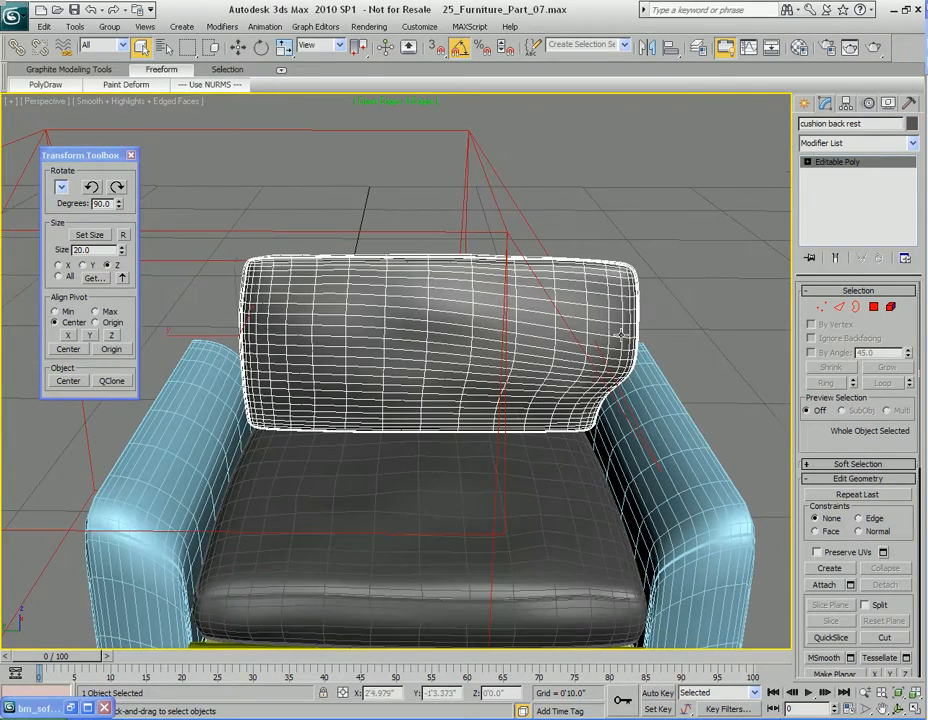
# Examine the cushion back rest's shape and pivot location from the front, the side and behind.
pyautogui.keyDown('alt'); pyautogui.moveTo(452, 366); pyautogui.dragTo(514, 315, button='middle'); pyautogui.keyUp('alt')
pyautogui.scroll(-3, 498, 332)
pyautogui.keyDown('alt'); pyautogui.moveTo(481, 350); pyautogui.dragTo(449, 383, button='middle'); pyautogui.keyUp('alt')
pyautogui.scroll(3, 449, 376)
pyautogui.moveTo(449, 330); pyautogui.dragTo(504, 302, button='middle')
pyautogui.keyDown('alt'); pyautogui.moveTo(590, 303); pyautogui.dragTo(344, 292, button='middle'); pyautogui.keyUp('alt')
pyautogui.press('w')
pyautogui.keyDown('alt'); pyautogui.moveTo(524, 307); pyautogui.dragTo(440, 300, button='middle'); pyautogui.keyUp('alt')
pyautogui.moveTo(440, 300); pyautogui.dragTo(667, 310, button='middle')
pyautogui.keyDown('alt'); pyautogui.moveTo(490, 290); pyautogui.dragTo(458, 383, button='middle'); pyautogui.keyUp('alt')
pyautogui.moveTo(458, 383); pyautogui.dragTo(558, 120, button='middle')
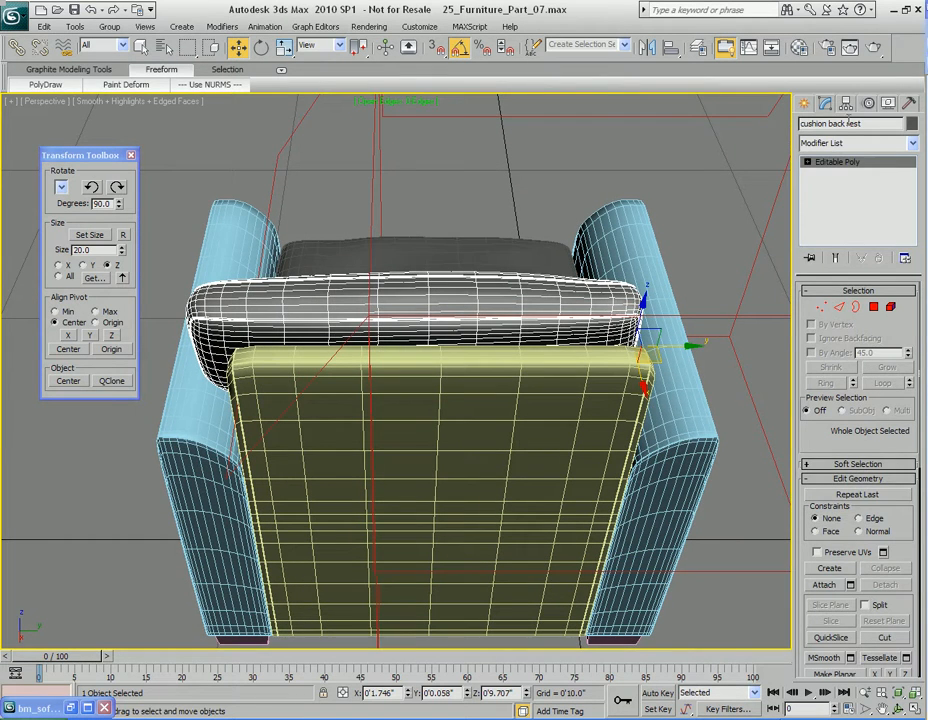
# Move only the cushion back rest's pivot onto the middle grid line of the base's back, with snapping on.
pyautogui.click(845, 103)
pyautogui.click(853, 196)
pyautogui.moveTo(577, 277); pyautogui.dragTo(569, 235, button='middle')
pyautogui.moveTo(629, 304); pyautogui.dragTo(427, 537)
pyautogui.press('s')
pyautogui.moveTo(499, 417); pyautogui.dragTo(499, 306, button='middle')
pyautogui.press('1')
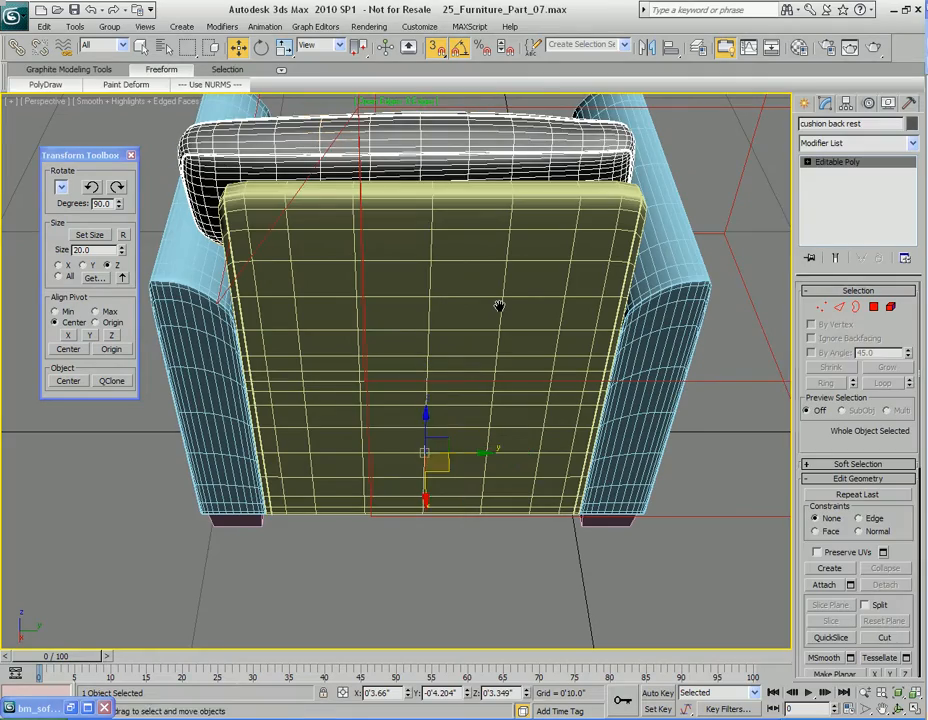
# Add a Slice modifier to the cushion back rest.
pyautogui.keyDown('alt'); pyautogui.moveTo(480, 348); pyautogui.dragTo(500, 330, button='middle'); pyautogui.keyUp('alt')
pyautogui.click(914, 146)
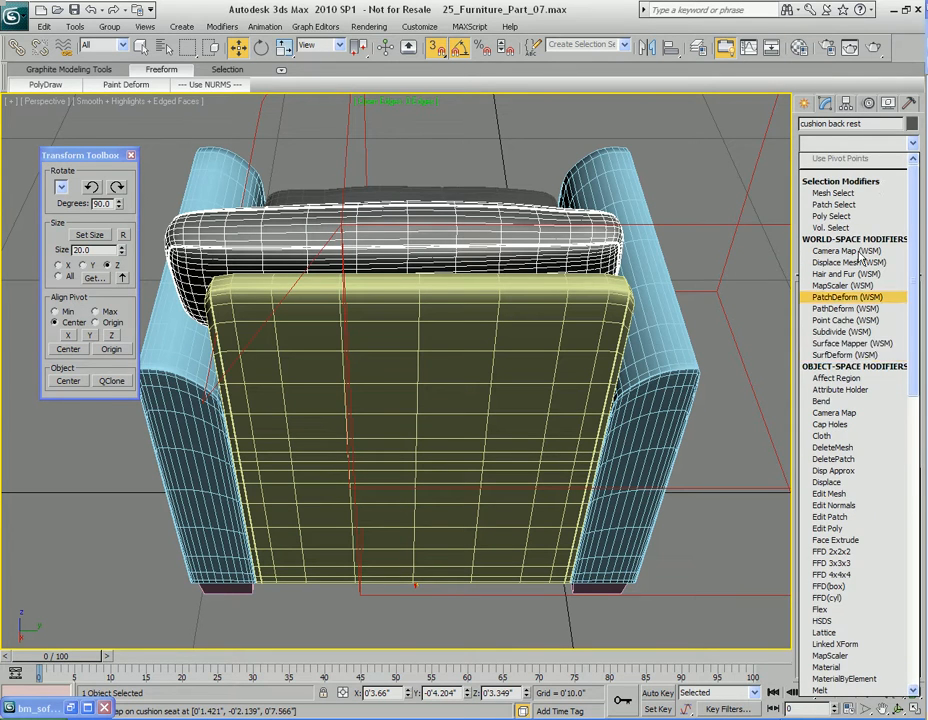
pyautogui.scroll(-15, 828, 358)
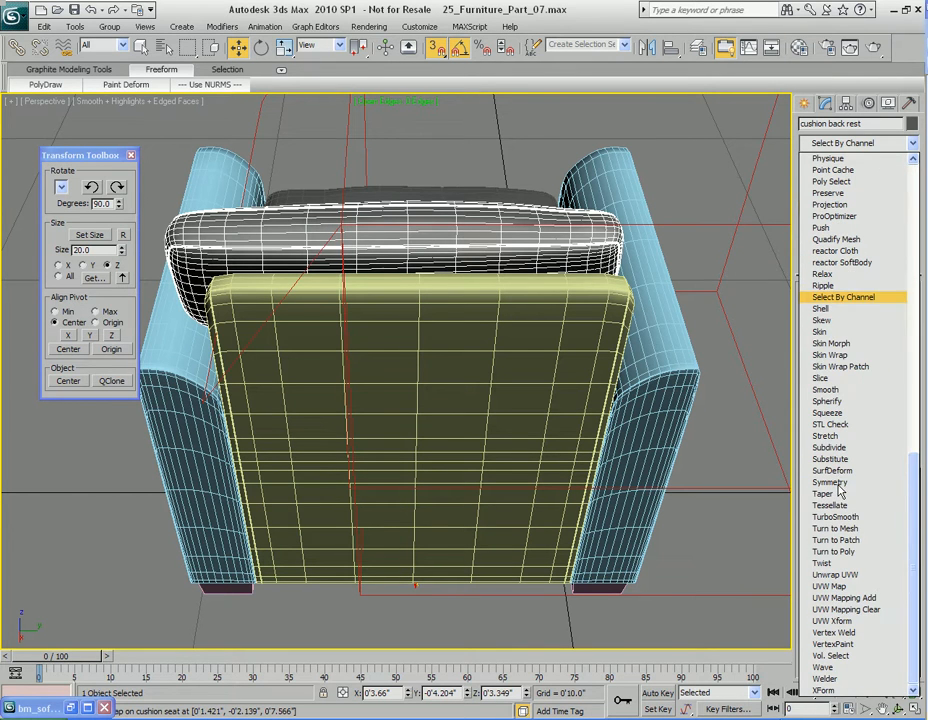
pyautogui.click(835, 378)
pyautogui.moveTo(466, 386); pyautogui.dragTo(463, 416, button='middle')
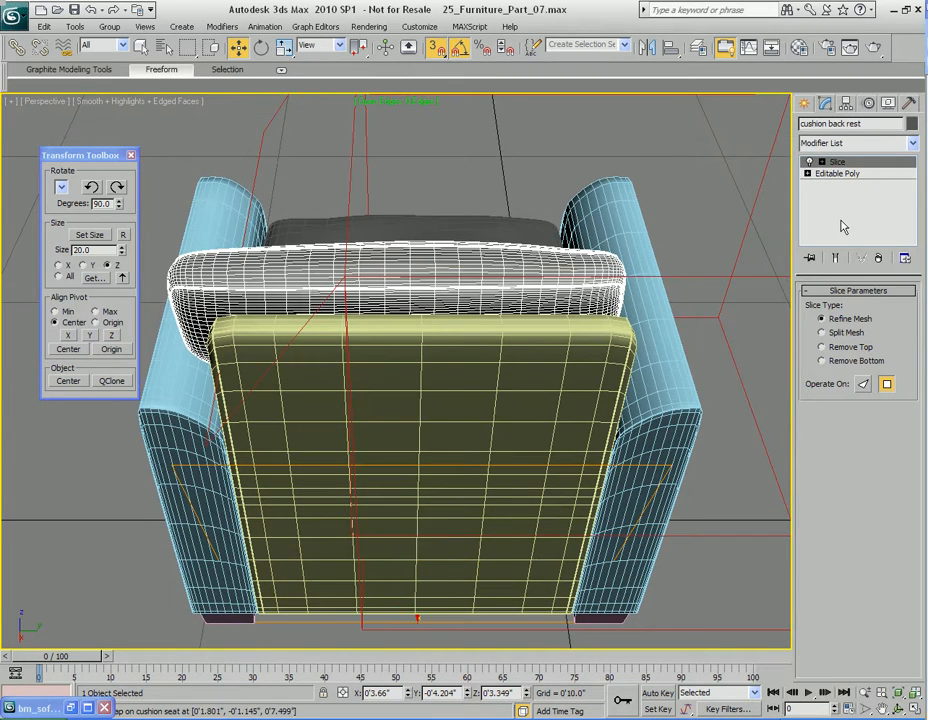
# Try to rotate the slice plane so it cuts upright through the cushion back rest.
pyautogui.press('1')
pyautogui.moveTo(555, 443); pyautogui.dragTo(553, 401, button='middle')
pyautogui.press('e')
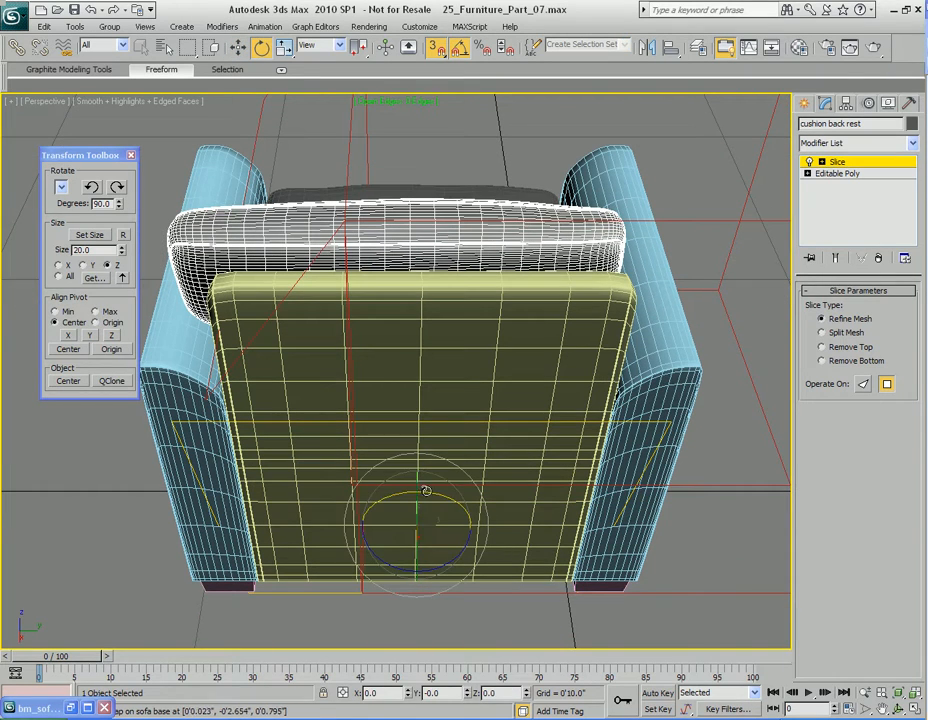
pyautogui.moveTo(443, 497); pyautogui.dragTo(472, 511)
pyautogui.keyDown('alt'); pyautogui.moveTo(472, 511); pyautogui.dragTo(462, 393, button='middle'); pyautogui.keyUp('alt')
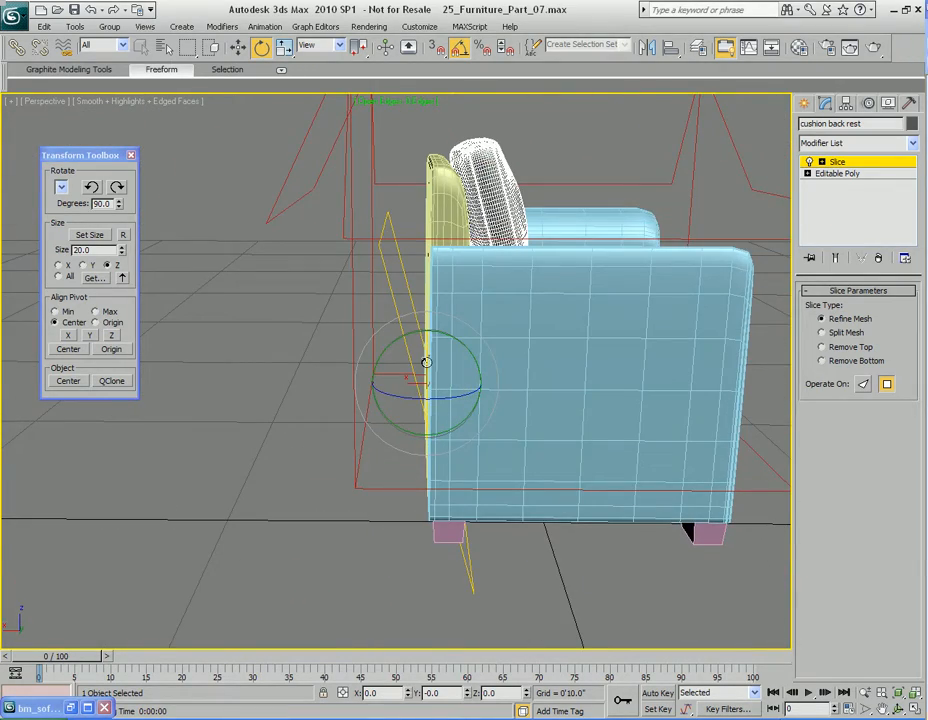
pyautogui.keyDown('alt'); pyautogui.moveTo(500, 328); pyautogui.dragTo(454, 402, button='middle'); pyautogui.keyUp('alt')
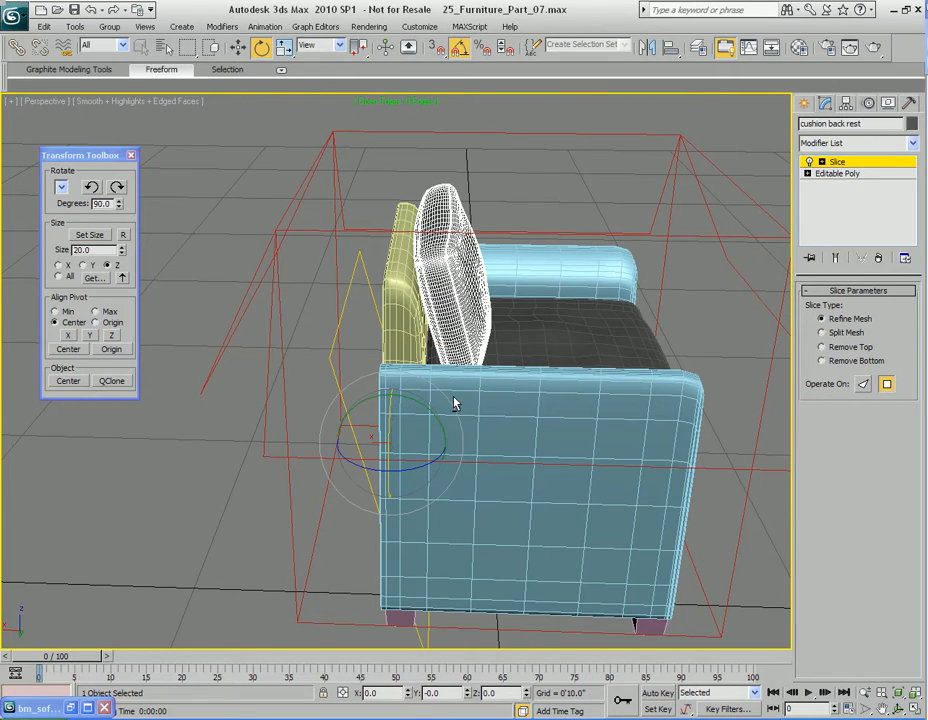
# Delete the Slice modifier from the cushion back rest.
pyautogui.click(870, 161)
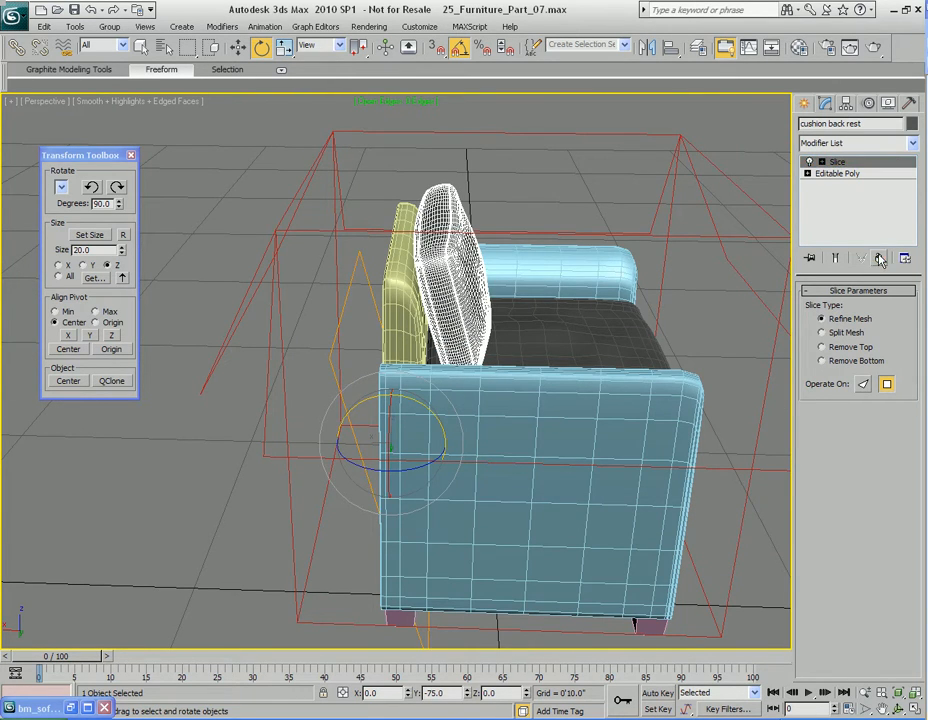
pyautogui.click(879, 259)
pyautogui.keyDown('alt'); pyautogui.moveTo(735, 284); pyautogui.dragTo(454, 331, button='middle'); pyautogui.keyUp('alt')
pyautogui.press('q')
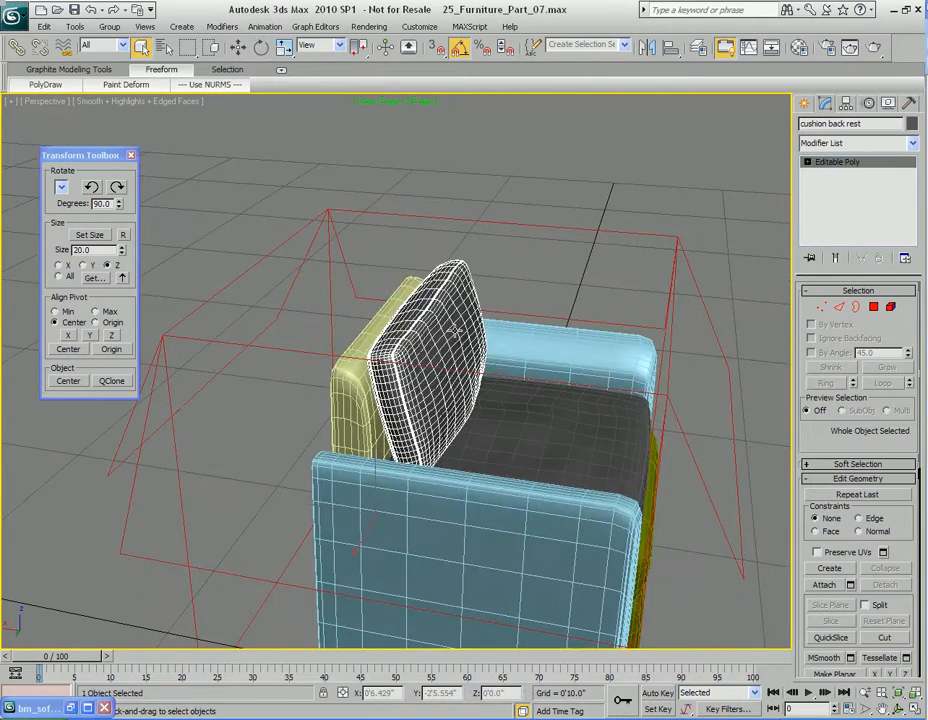
# Examine the cushion back rest's tilt against the sofa base and the orientation of its pivot axes.
pyautogui.scroll(8, 455, 330)
pyautogui.click(461, 330)
pyautogui.click(461, 330)
pyautogui.press('w')
pyautogui.keyDown('alt'); pyautogui.moveTo(461, 330); pyautogui.dragTo(610, 395, button='middle'); pyautogui.keyUp('alt')
pyautogui.press('e')
pyautogui.keyDown('alt'); pyautogui.moveTo(440, 387); pyautogui.dragTo(457, 389, button='middle'); pyautogui.keyUp('alt')
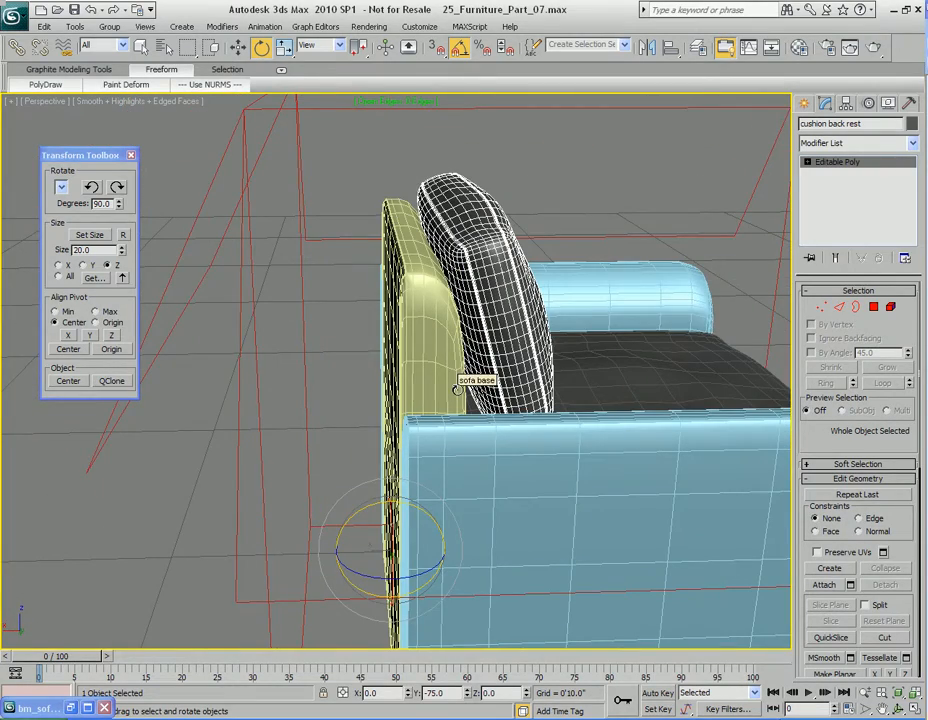
pyautogui.keyDown('alt'); pyautogui.moveTo(457, 389); pyautogui.dragTo(430, 376, button='middle'); pyautogui.keyUp('alt')
pyautogui.press('q')
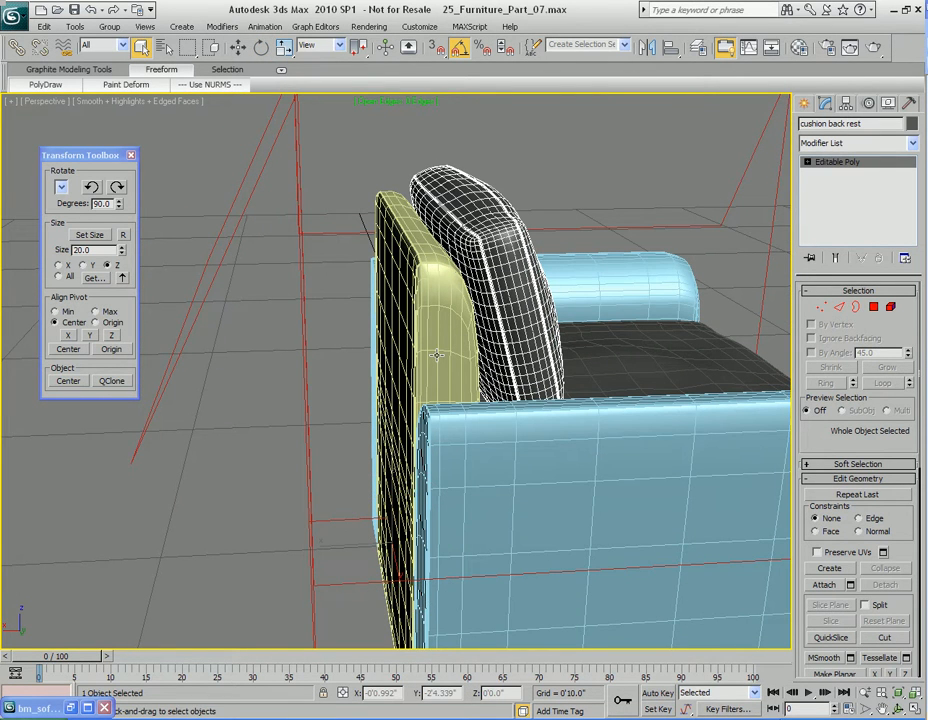
pyautogui.press('w')
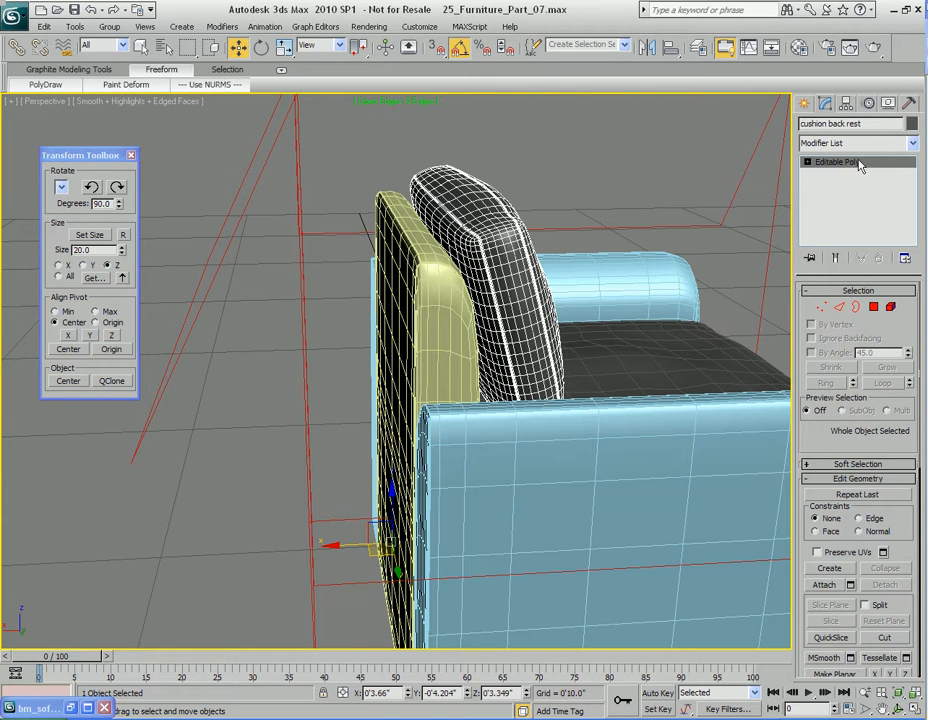
# Reset the cushion back rest's transform with the Reset XForm utility and show its modifier stack.
pyautogui.click(909, 104)
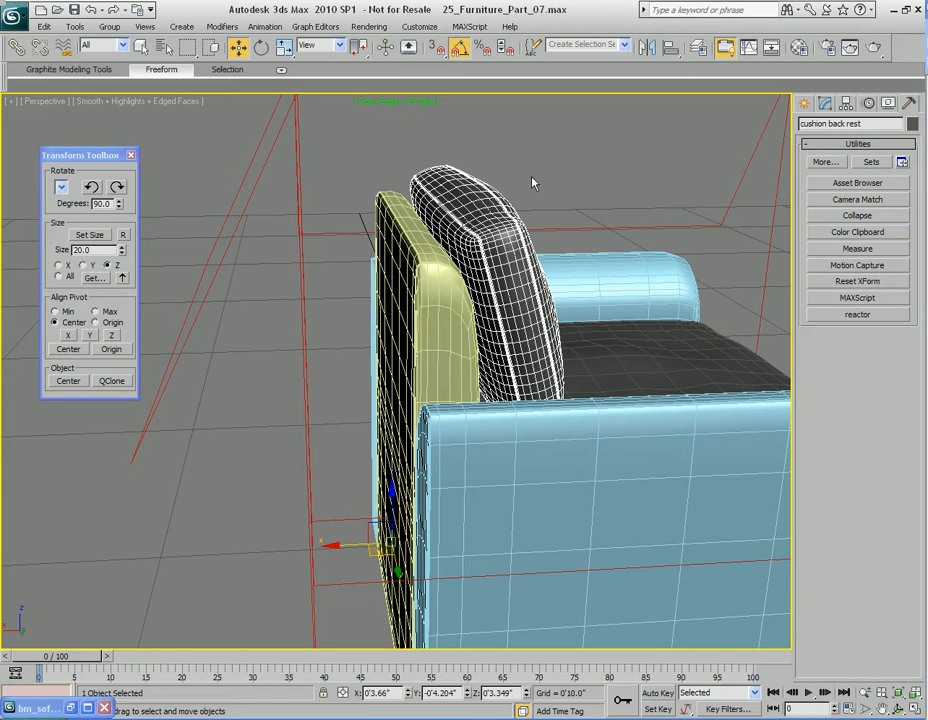
pyautogui.click(858, 283)
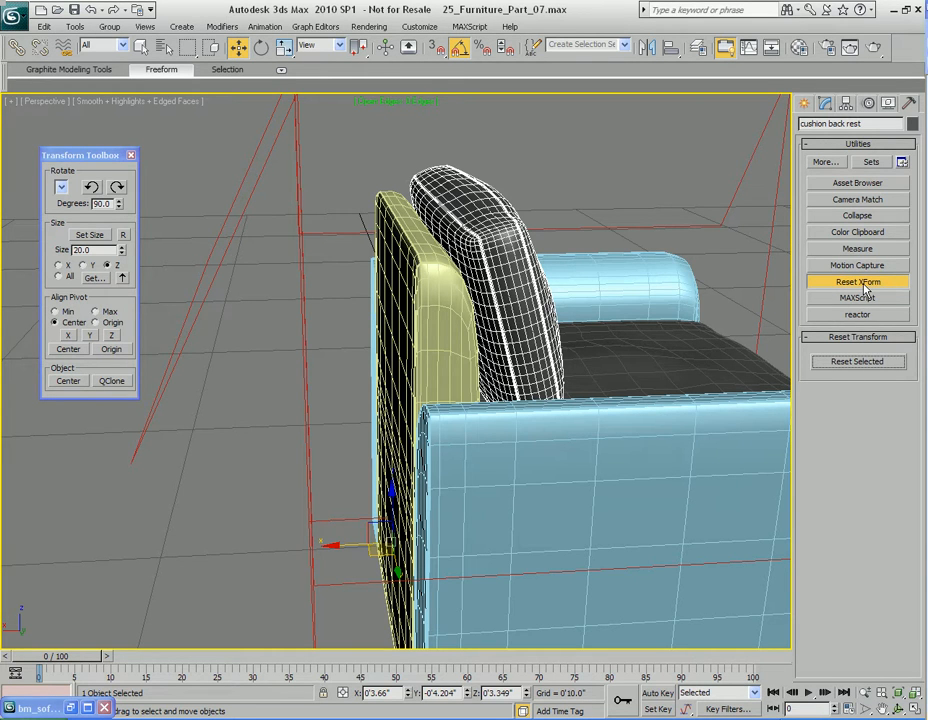
pyautogui.moveTo(760, 350); pyautogui.dragTo(620, 358, button='middle')
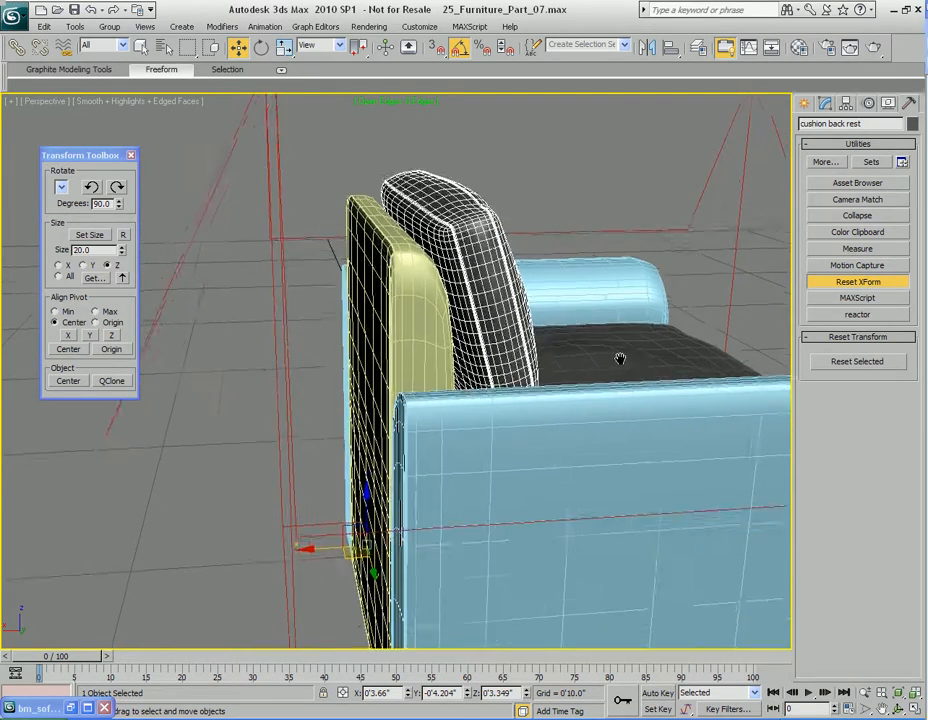
pyautogui.scroll(-6, 620, 358)
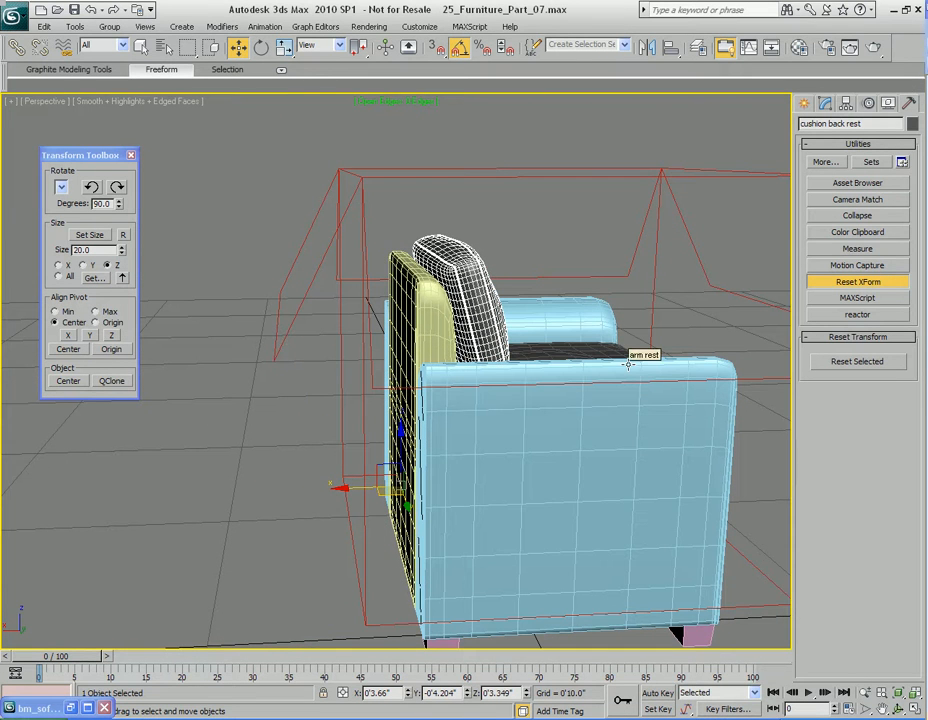
pyautogui.click(827, 103)
pyautogui.click(869, 104)
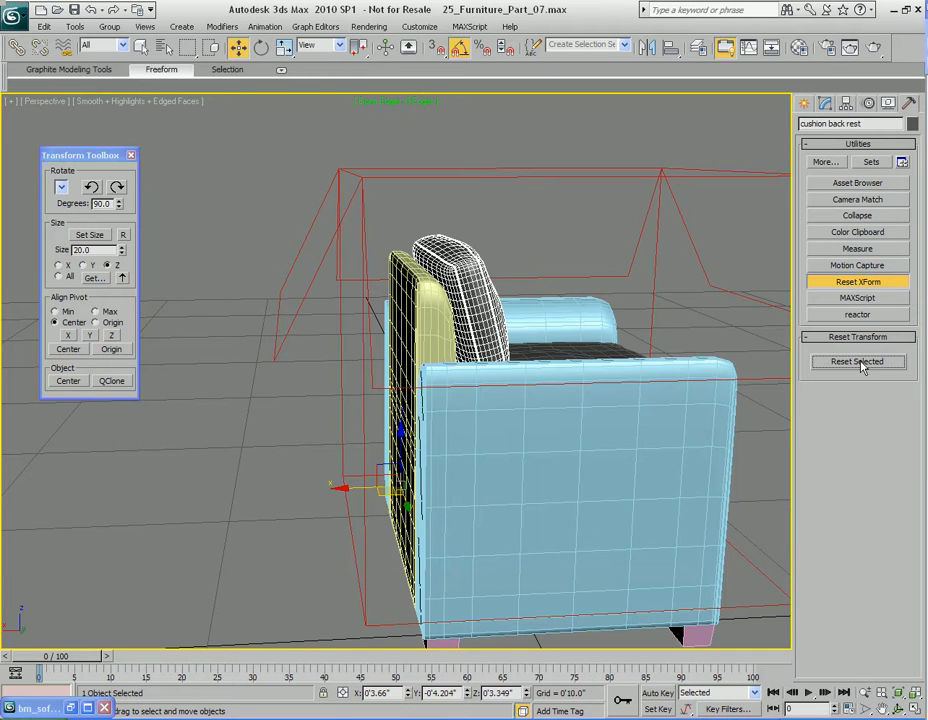
pyautogui.keyDown('alt'); pyautogui.moveTo(629, 482); pyautogui.dragTo(564, 447, button='middle'); pyautogui.keyUp('alt')
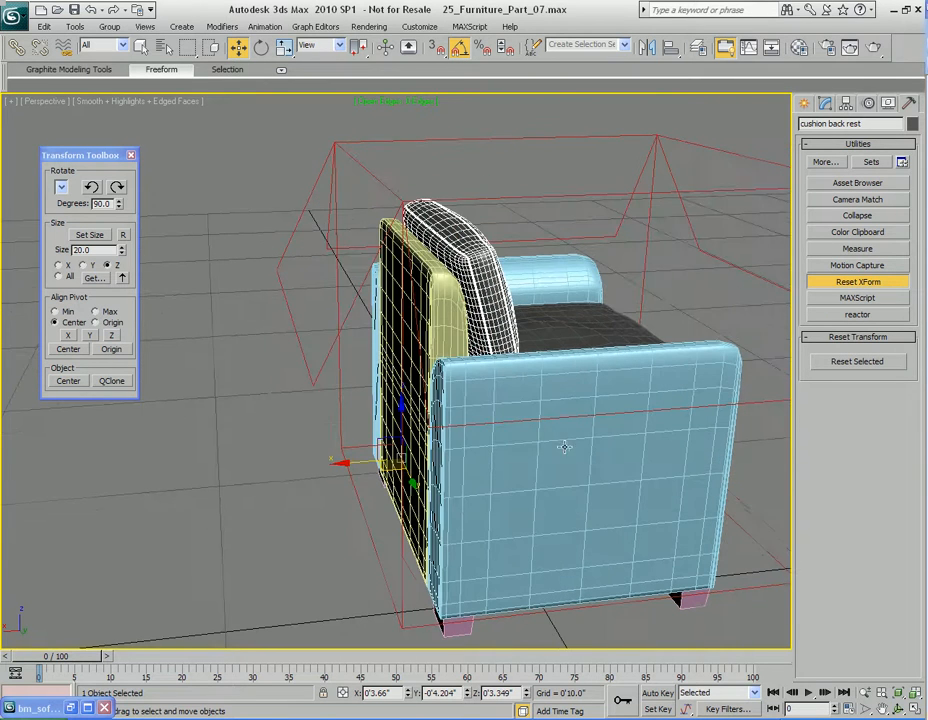
pyautogui.click(855, 362)
pyautogui.keyDown('alt'); pyautogui.moveTo(590, 352); pyautogui.dragTo(562, 366, button='middle'); pyautogui.keyUp('alt')
pyautogui.scroll(5, 555, 378)
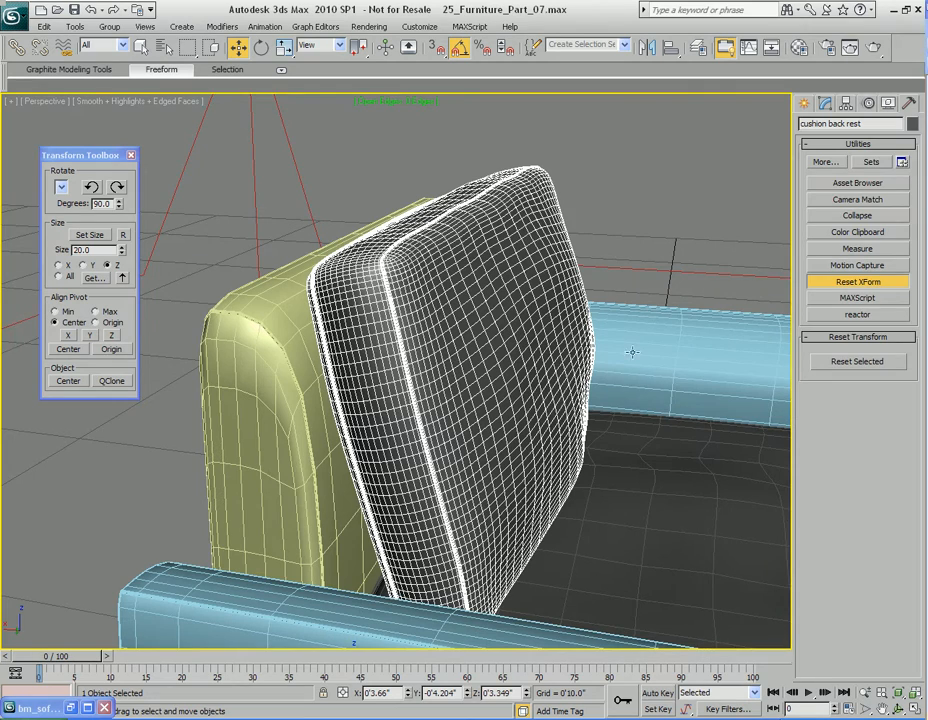
pyautogui.click(826, 104)
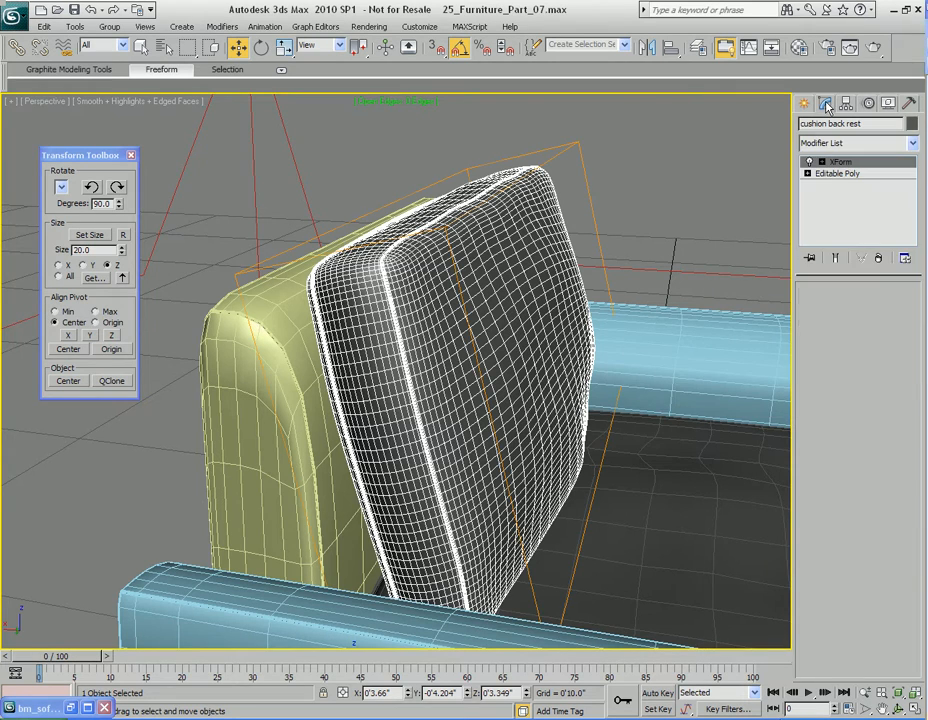
# Try deleting the XForm modifier from the cushion back rest, and undo the deletion.
pyautogui.click(879, 258)
pyautogui.scroll(-4, 653, 315)
pyautogui.keyDown('alt'); pyautogui.moveTo(655, 358); pyautogui.dragTo(576, 348, button='middle'); pyautogui.keyUp('alt')
pyautogui.hotkey('ctrl', 'z')
pyautogui.keyDown('alt'); pyautogui.moveTo(628, 330); pyautogui.dragTo(590, 360, button='middle'); pyautogui.keyUp('alt')
pyautogui.scroll(5, 585, 343)
pyautogui.moveTo(733, 392); pyautogui.dragTo(560, 347, button='middle')
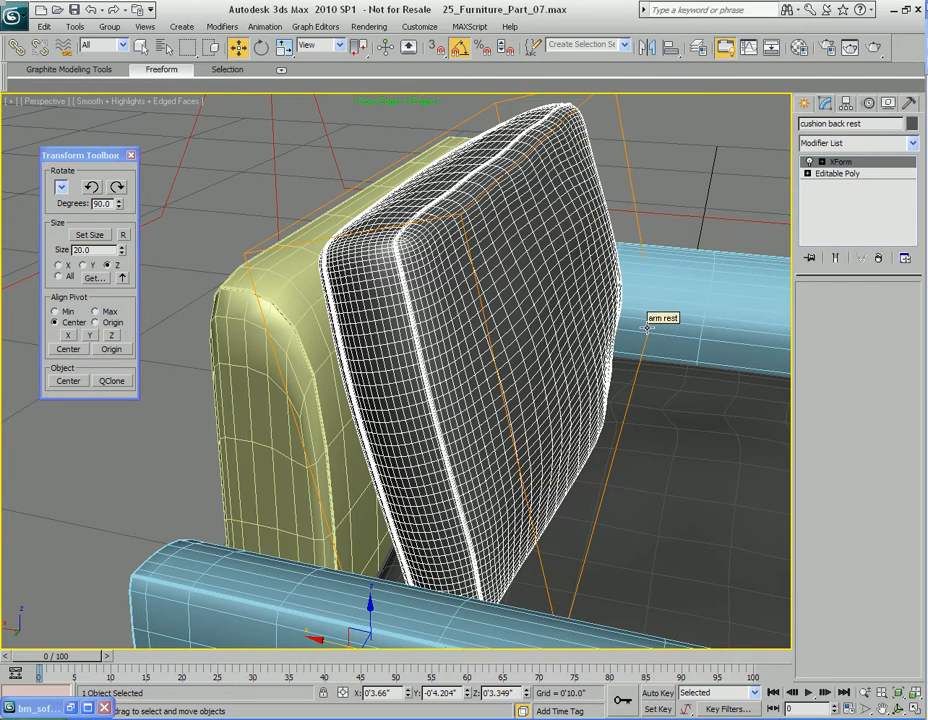
# Turn off NURMS smoothing on the cushion back rest's Editable Poly level and return to its XForm level.
pyautogui.click(838, 175)
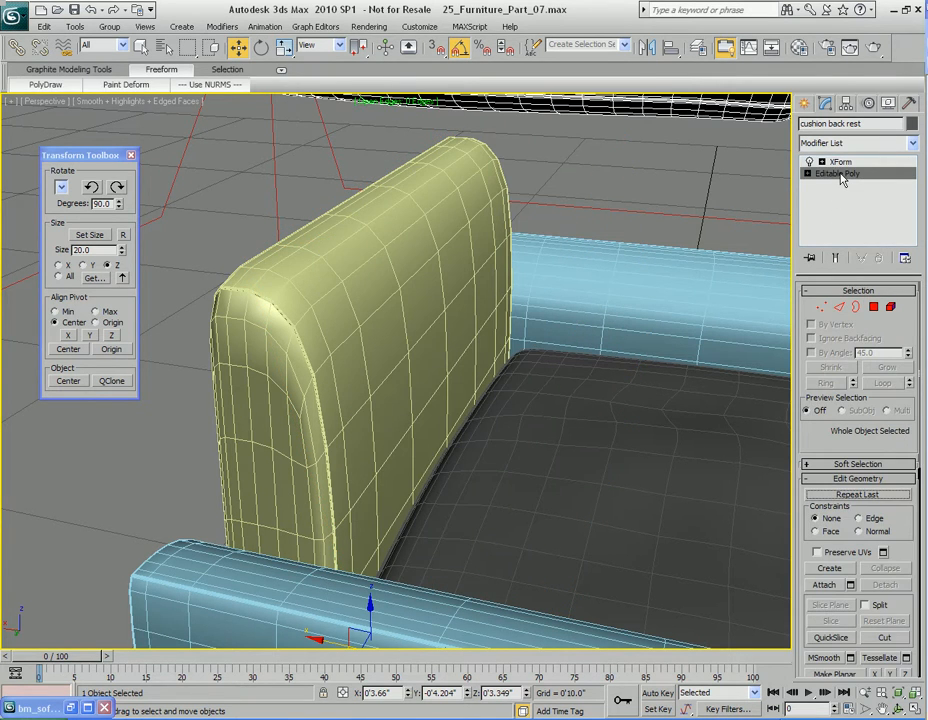
pyautogui.rightClick(611, 335)
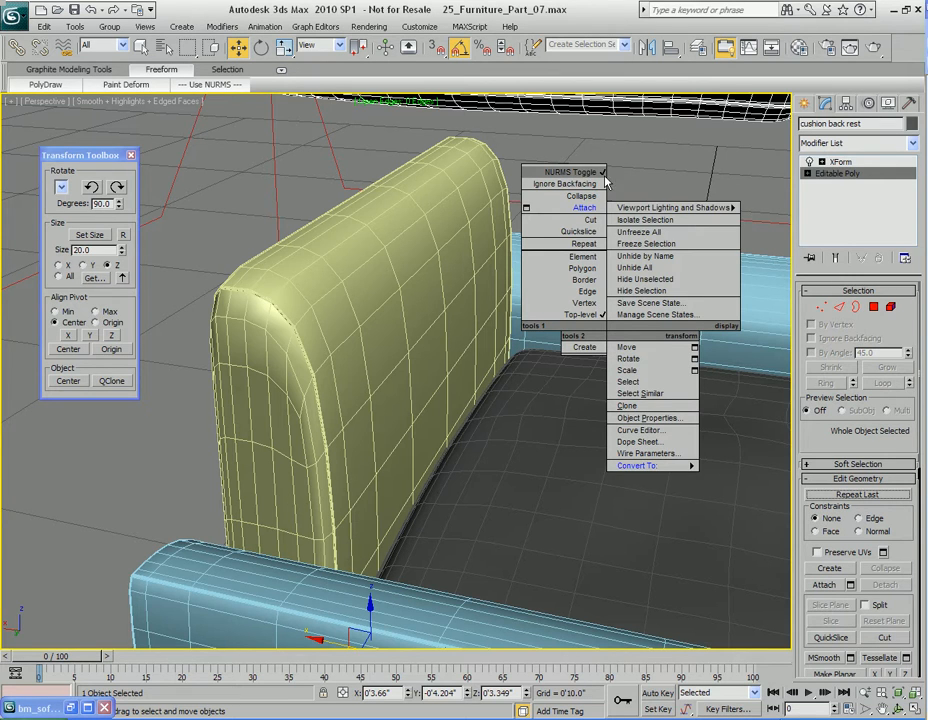
pyautogui.click(593, 173)
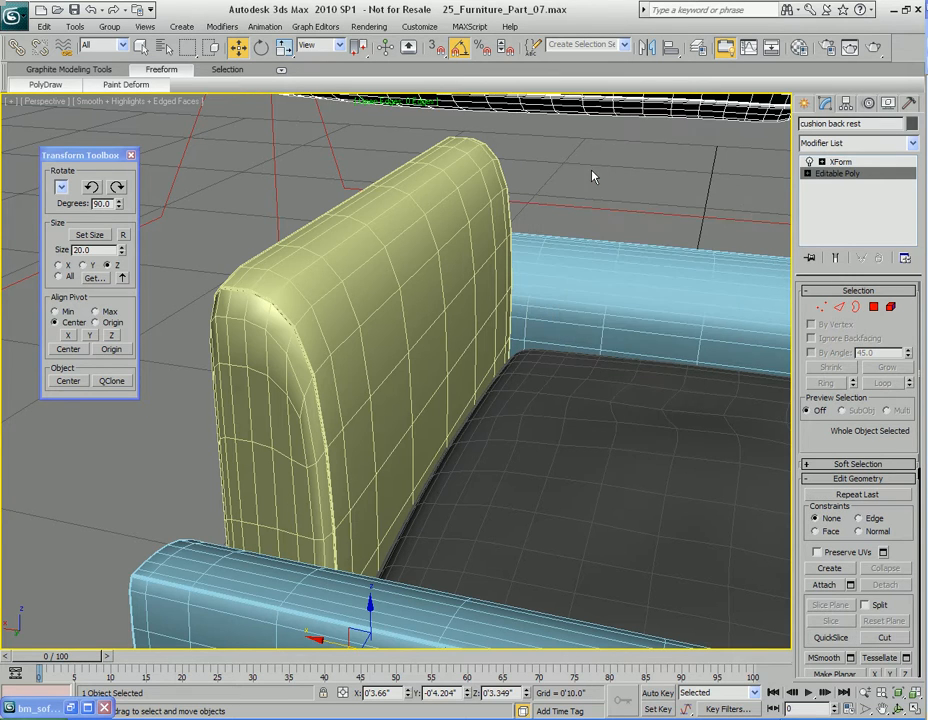
pyautogui.scroll(-4, 597, 331)
pyautogui.moveTo(613, 250); pyautogui.dragTo(637, 304, button='middle')
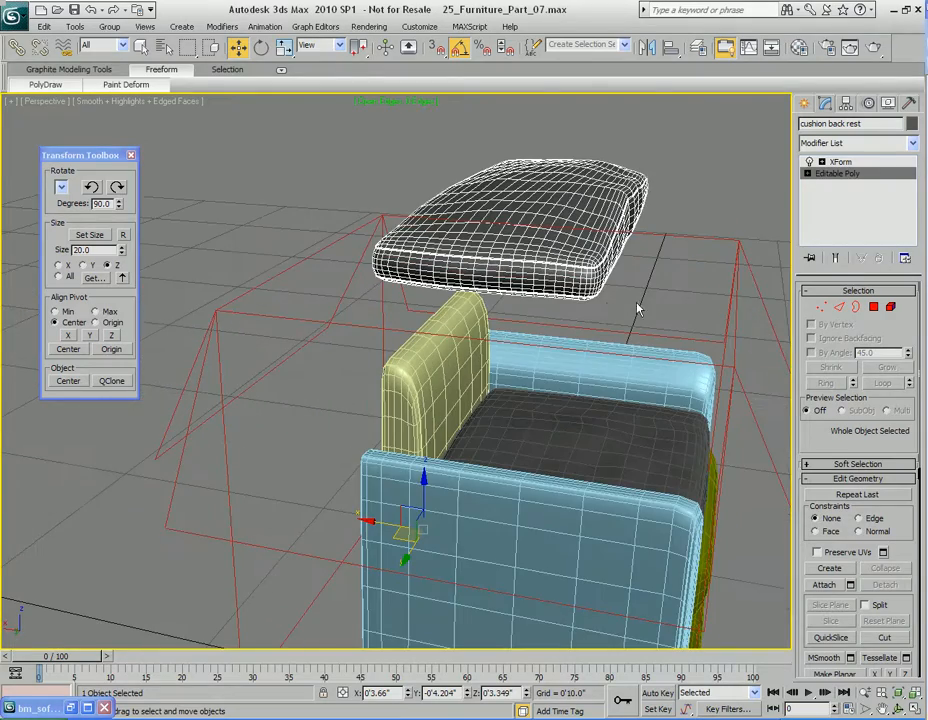
pyautogui.click(845, 163)
# Collapse the cushion back rest's whole modifier stack, baking XForm into the Editable Poly.
pyautogui.scroll(4, 534, 420)
pyautogui.keyDown('alt'); pyautogui.moveTo(449, 414); pyautogui.dragTo(540, 381, button='middle'); pyautogui.keyUp('alt')
pyautogui.press('q')
pyautogui.scroll(-2, 545, 423)
pyautogui.scroll(2, 497, 410)
pyautogui.moveTo(540, 381); pyautogui.dragTo(553, 401, button='middle')
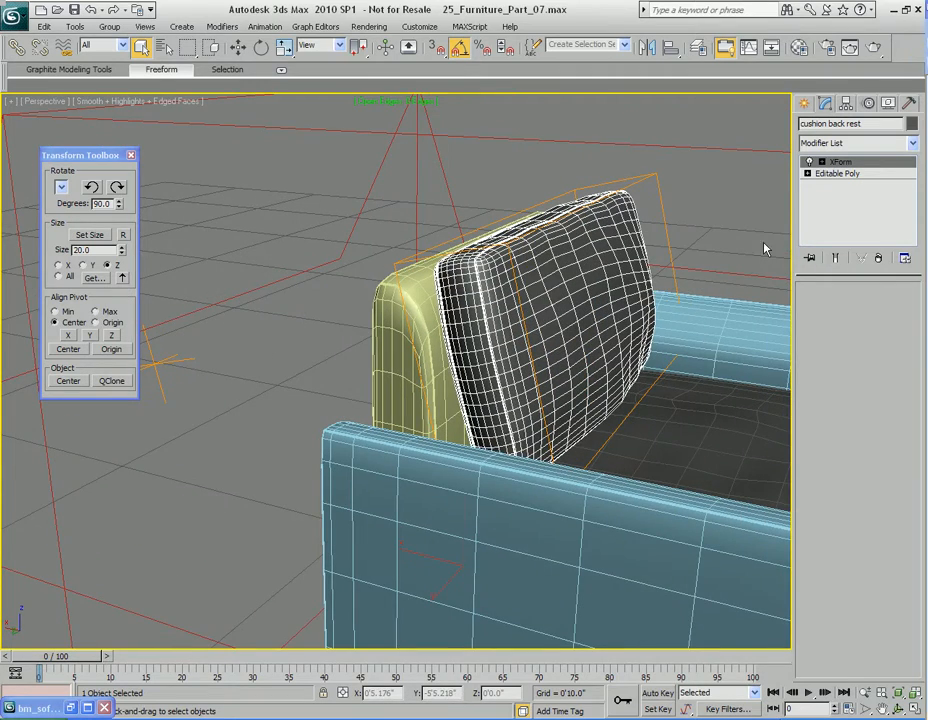
pyautogui.scroll(-3, 537, 381)
pyautogui.keyDown('alt'); pyautogui.moveTo(537, 381); pyautogui.dragTo(480, 360, button='middle'); pyautogui.keyUp('alt')
pyautogui.keyDown('alt'); pyautogui.moveTo(422, 352); pyautogui.dragTo(460, 372, button='middle'); pyautogui.keyUp('alt')
pyautogui.keyDown('alt'); pyautogui.moveTo(320, 372); pyautogui.dragTo(471, 369, button='middle'); pyautogui.keyUp('alt')
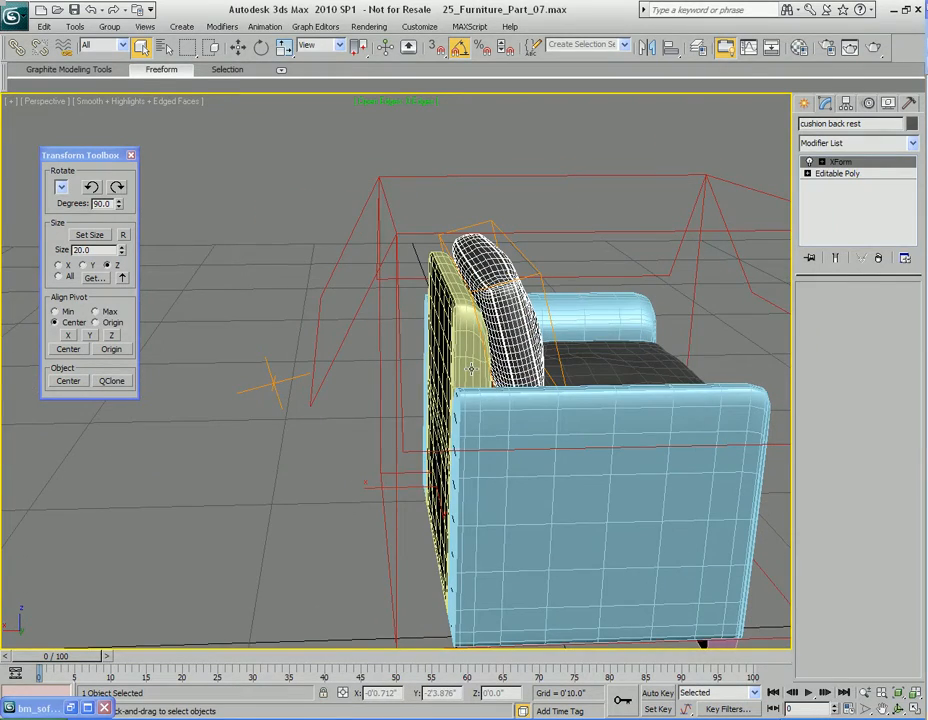
pyautogui.rightClick(852, 205)
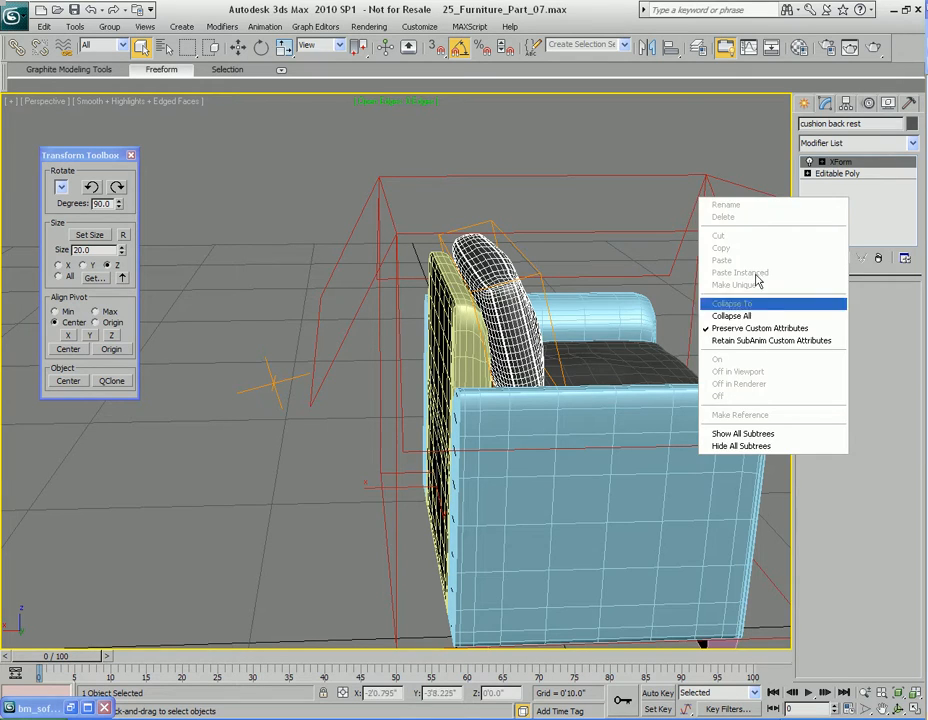
pyautogui.click(650, 373)
# Add a new Slice modifier to the collapsed cushion back rest.
pyautogui.keyDown('alt'); pyautogui.moveTo(716, 341); pyautogui.dragTo(610, 362, button='middle'); pyautogui.keyUp('alt')
pyautogui.click(912, 143)
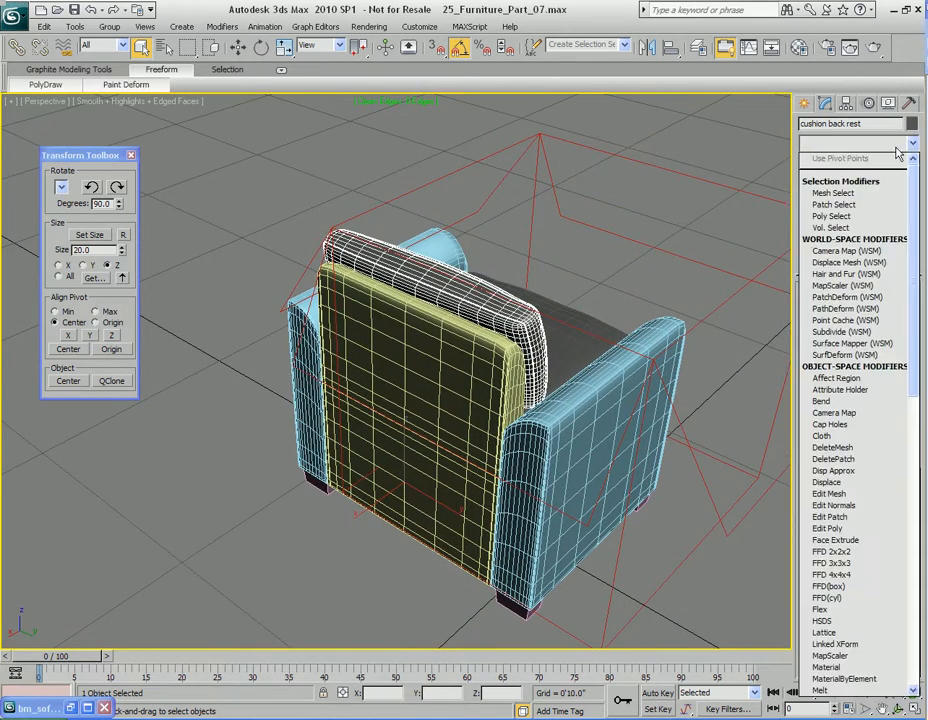
pyautogui.scroll(-2, 850, 300)
pyautogui.press('s')
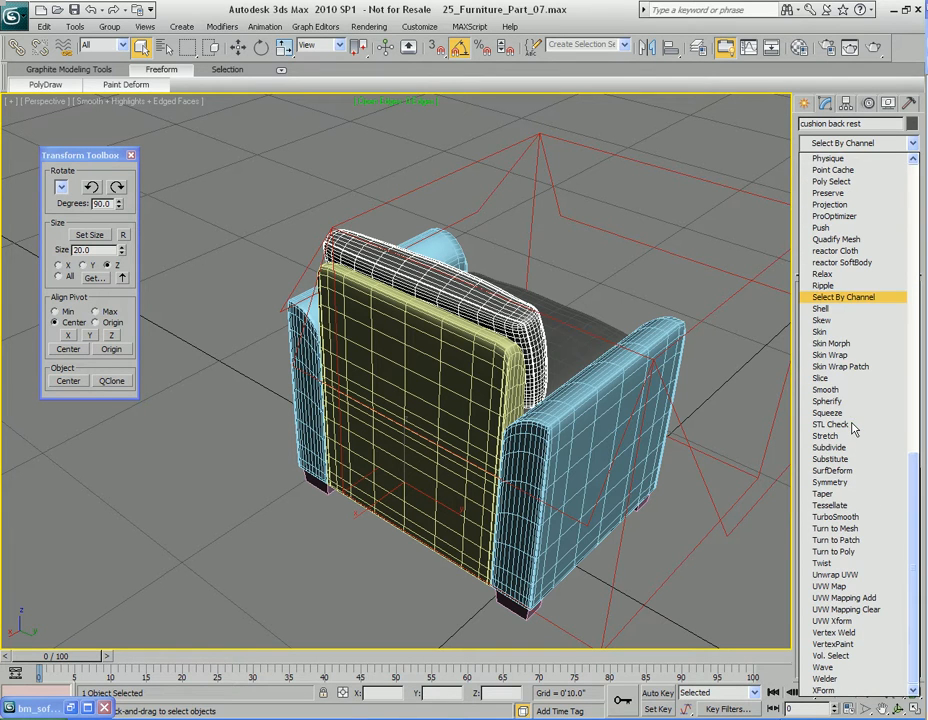
pyautogui.click(826, 378)
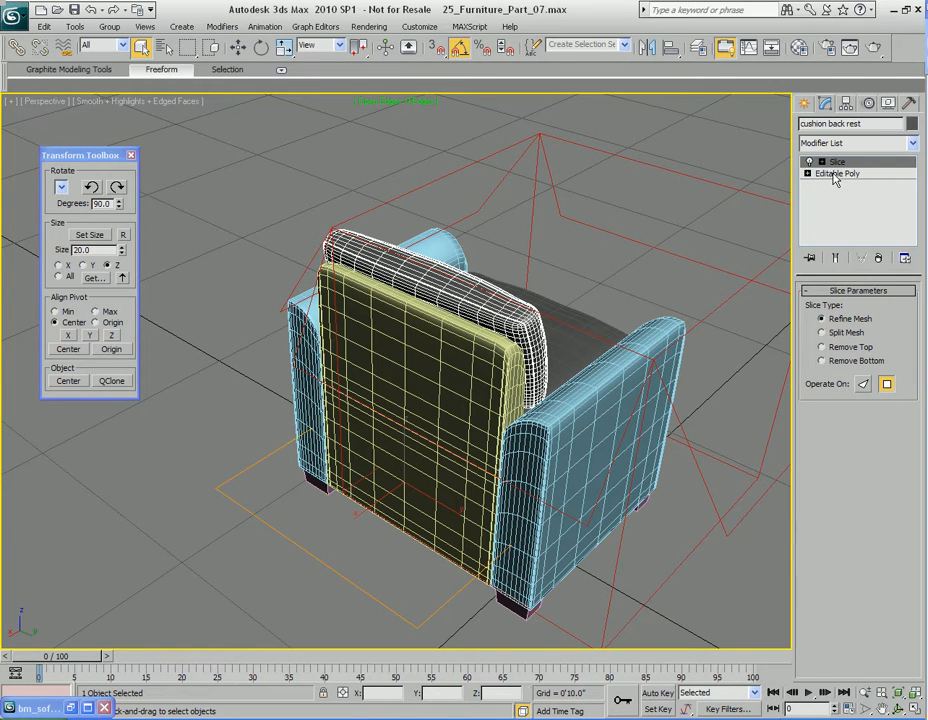
# Rotate the slice plane with angle snapping so it stands upright and cuts through the cushion back rest's middle.
pyautogui.press('1')
pyautogui.keyDown('alt'); pyautogui.moveTo(513, 392); pyautogui.dragTo(441, 335, button='middle'); pyautogui.keyUp('alt')
pyautogui.moveTo(487, 406); pyautogui.dragTo(528, 280, button='middle')
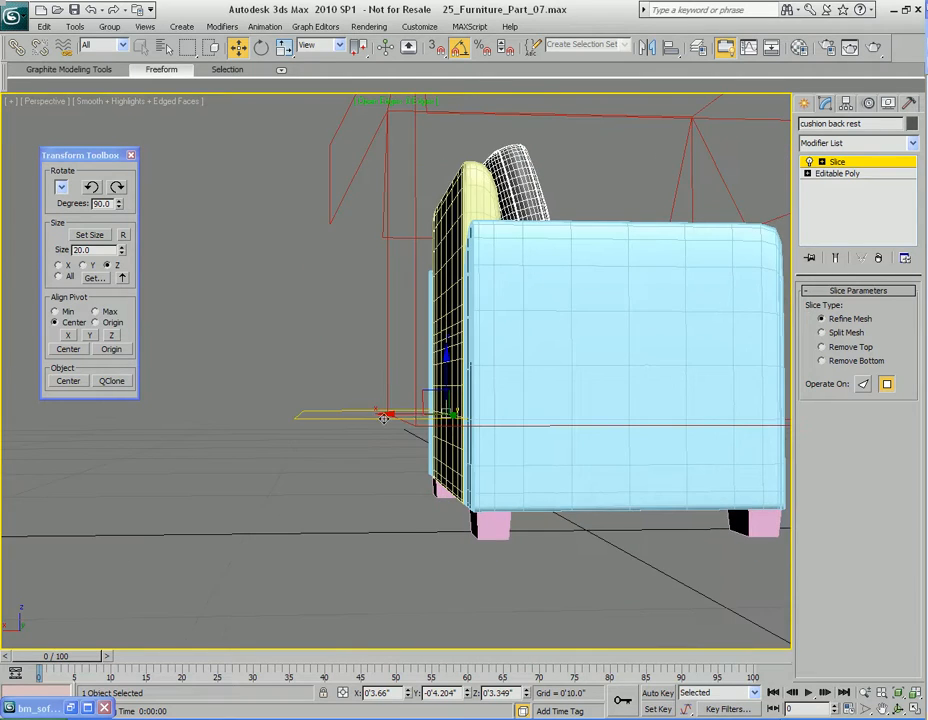
pyautogui.keyDown('alt'); pyautogui.moveTo(468, 408); pyautogui.dragTo(534, 383, button='middle'); pyautogui.keyUp('alt')
pyautogui.keyDown('alt'); pyautogui.moveTo(355, 398); pyautogui.dragTo(484, 418, button='middle'); pyautogui.keyUp('alt')
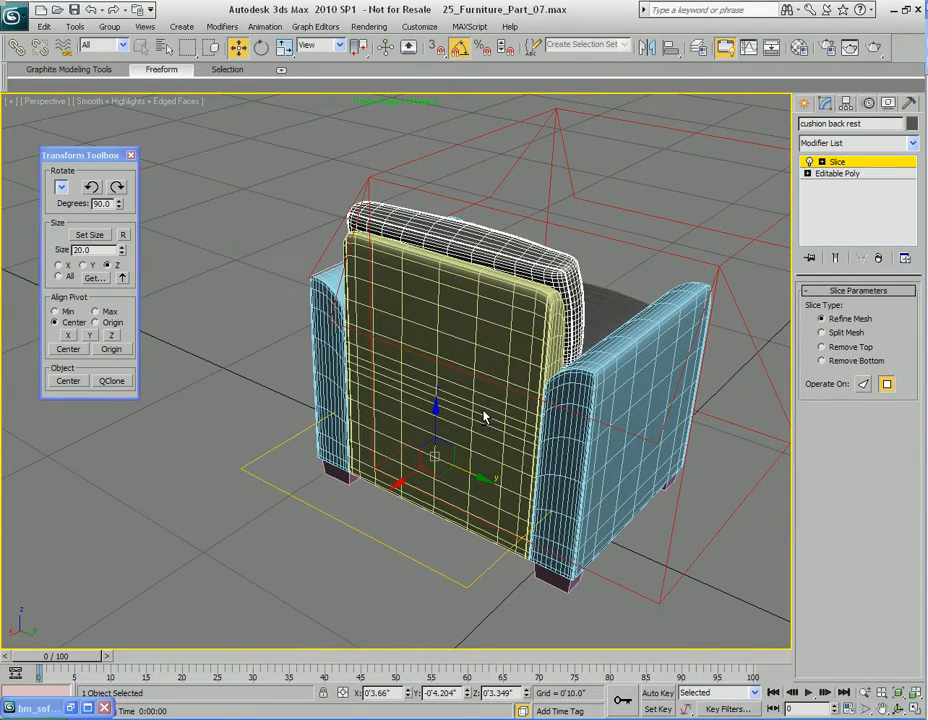
pyautogui.press('e')
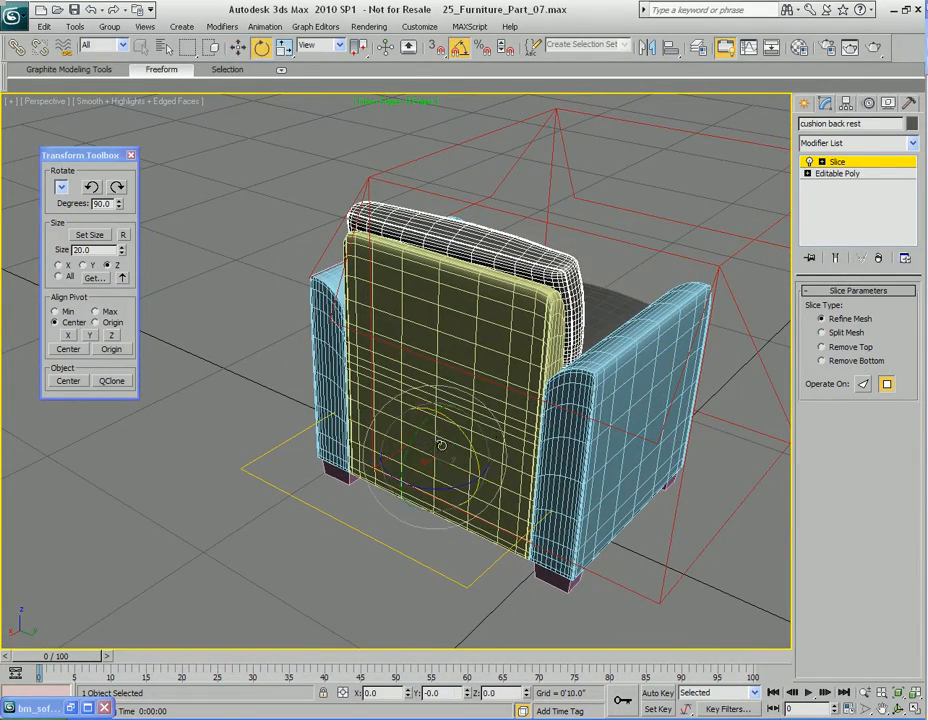
pyautogui.moveTo(452, 421); pyautogui.dragTo(477, 496)
pyautogui.keyDown('alt'); pyautogui.moveTo(613, 450); pyautogui.dragTo(460, 410, button='middle'); pyautogui.keyUp('alt')
pyautogui.scroll(3, 443, 413)
pyautogui.scroll(-3, 443, 413)
pyautogui.moveTo(412, 387)
pyautogui.keyDown('alt'); pyautogui.mouseDown(button='middle')
pyautogui.moveTo(425, 380)
pyautogui.moveTo(403, 393)
pyautogui.mouseUp(button='middle'); pyautogui.keyUp('alt')
# Remove one half of the cushion back rest with the Remove Top slice type and collapse its modifier stack.
pyautogui.click(822, 347)
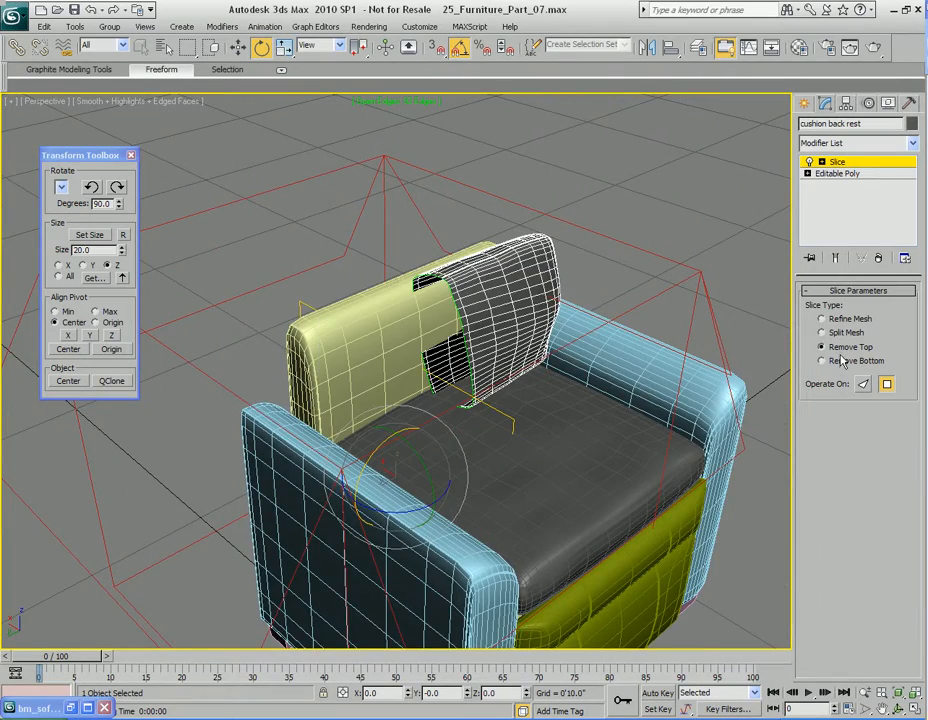
pyautogui.keyDown('alt'); pyautogui.moveTo(663, 340); pyautogui.dragTo(575, 323, button='middle'); pyautogui.keyUp('alt')
pyautogui.moveTo(408, 323); pyautogui.dragTo(477, 323, button='middle')
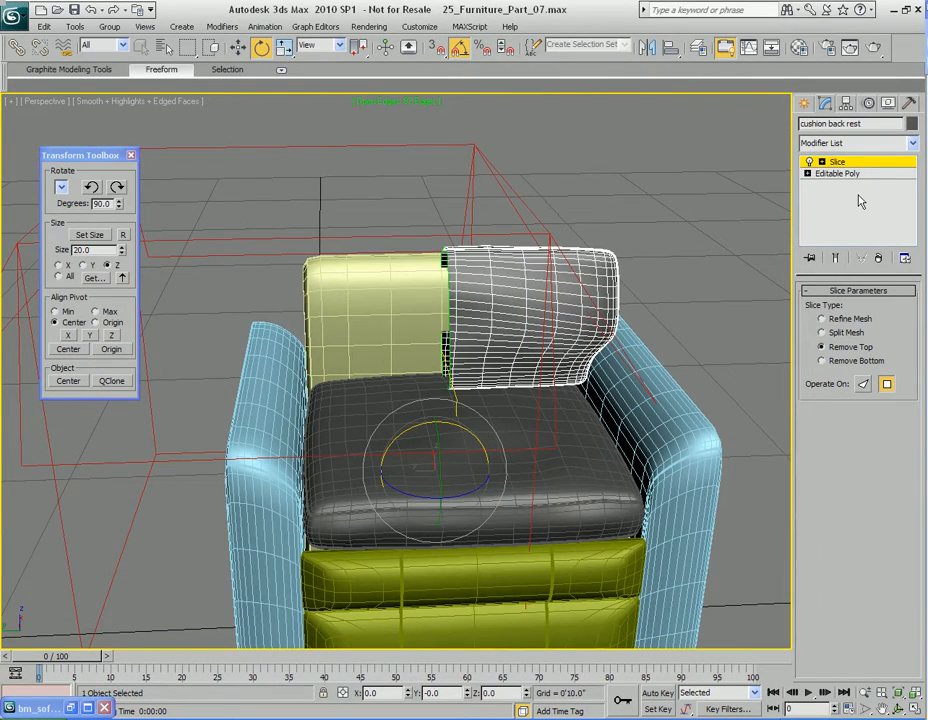
pyautogui.rightClick(858, 185)
pyautogui.click(715, 369)
pyautogui.keyDown('alt'); pyautogui.moveTo(610, 290); pyautogui.dragTo(528, 280, button='middle'); pyautogui.keyUp('alt')
# Check the halved cushion back rest's edge flow by selecting an edge loop and clearing the selection.
pyautogui.press('q')
pyautogui.scroll(3, 568, 324)
pyautogui.scroll(3, 569, 332)
pyautogui.keyDown('alt'); pyautogui.moveTo(528, 290); pyautogui.dragTo(497, 307, button='middle'); pyautogui.keyUp('alt')
pyautogui.moveTo(428, 275); pyautogui.dragTo(504, 322, button='middle')
pyautogui.press('2')
pyautogui.click(510, 338)
pyautogui.click(889, 384)
pyautogui.moveTo(617, 371); pyautogui.dragTo(502, 362, button='middle')
pyautogui.hotkey('ctrl', 'd')
pyautogui.scroll(-3, 585, 330)
pyautogui.press('2')
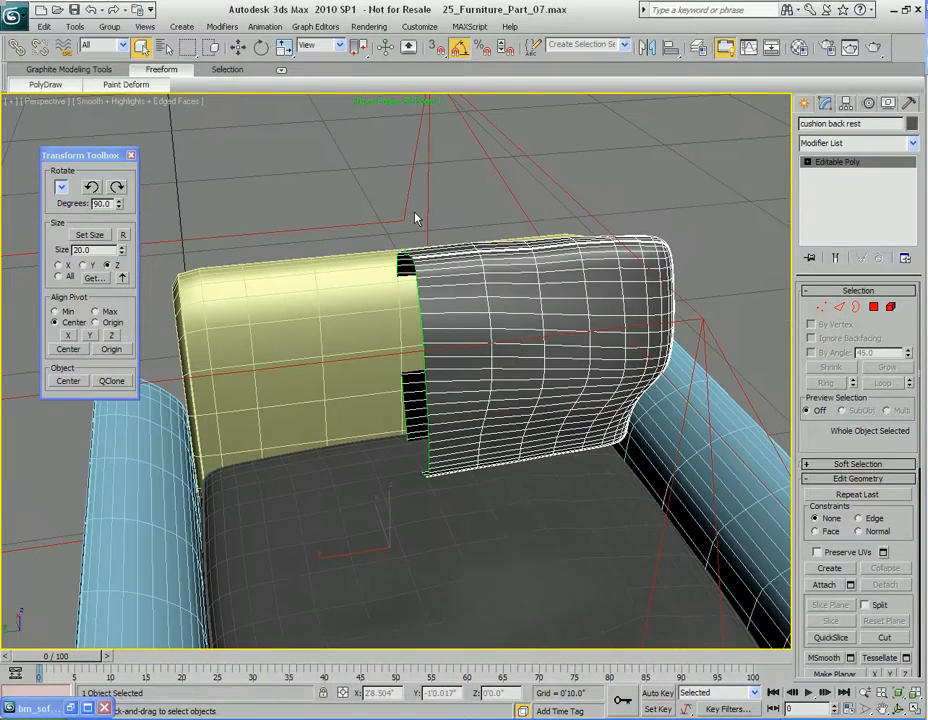
# Add a Symmetry modifier to the halved cushion back rest.
pyautogui.click(222, 26)
pyautogui.moveTo(255, 73)
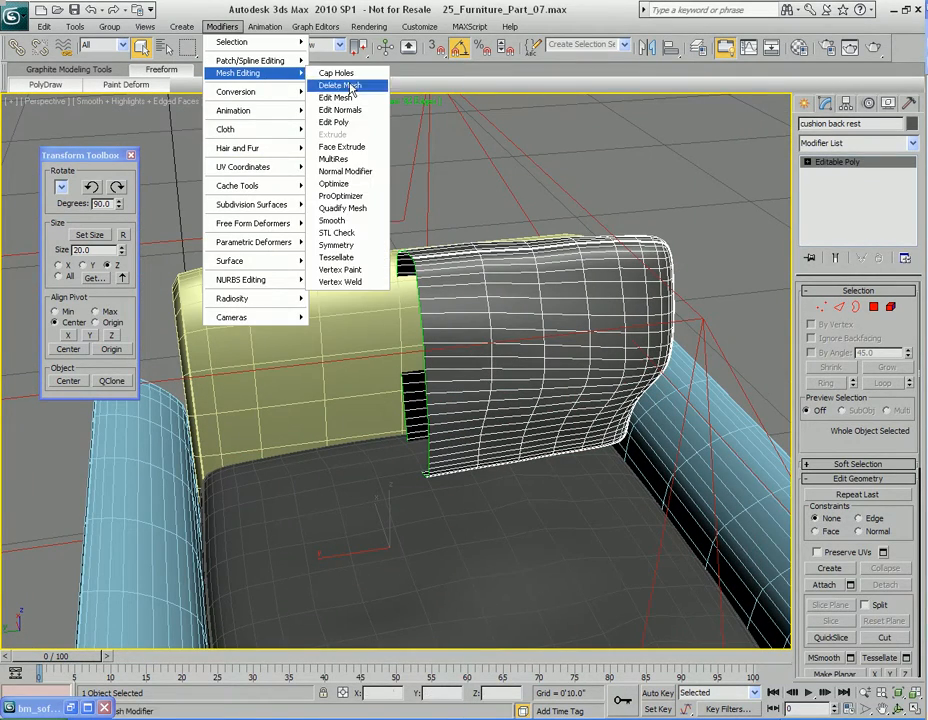
pyautogui.click(338, 245)
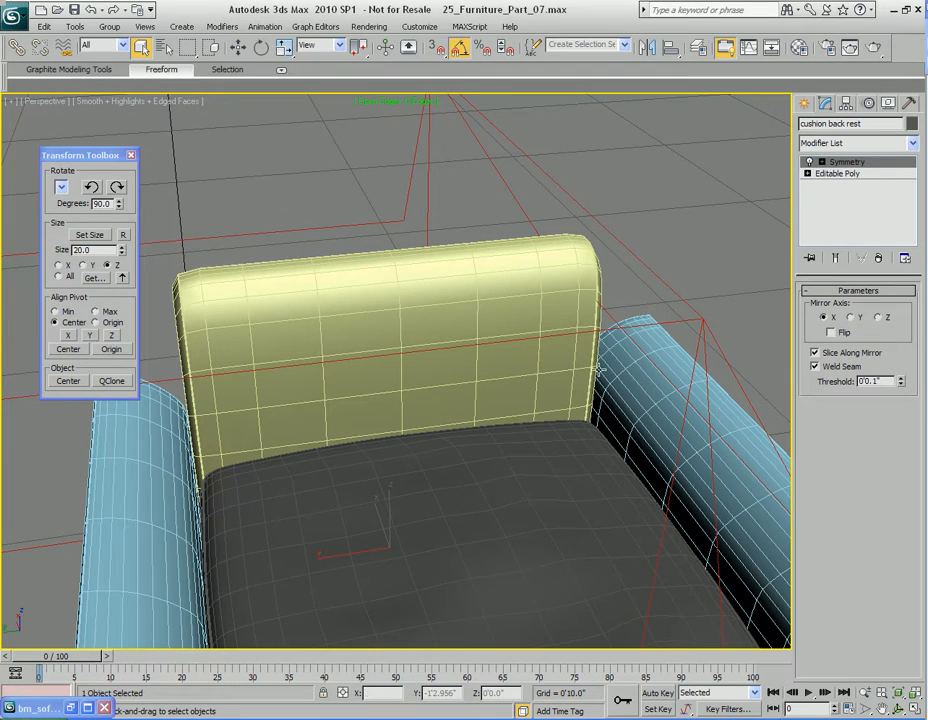
# Mirror the halved cushion back rest along the Y axis with Flip enabled and a seam weld threshold of 0.005".
pyautogui.click(838, 336)
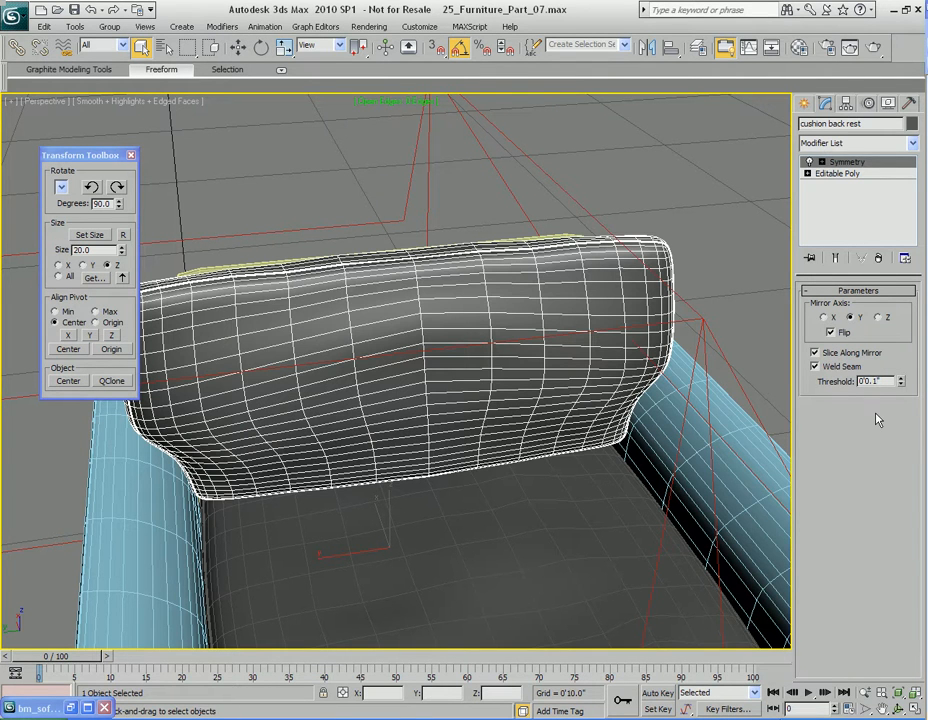
pyautogui.press('BackSpace')
pyautogui.write('005')
pyautogui.press('Return')
pyautogui.scroll(3, 572, 321)
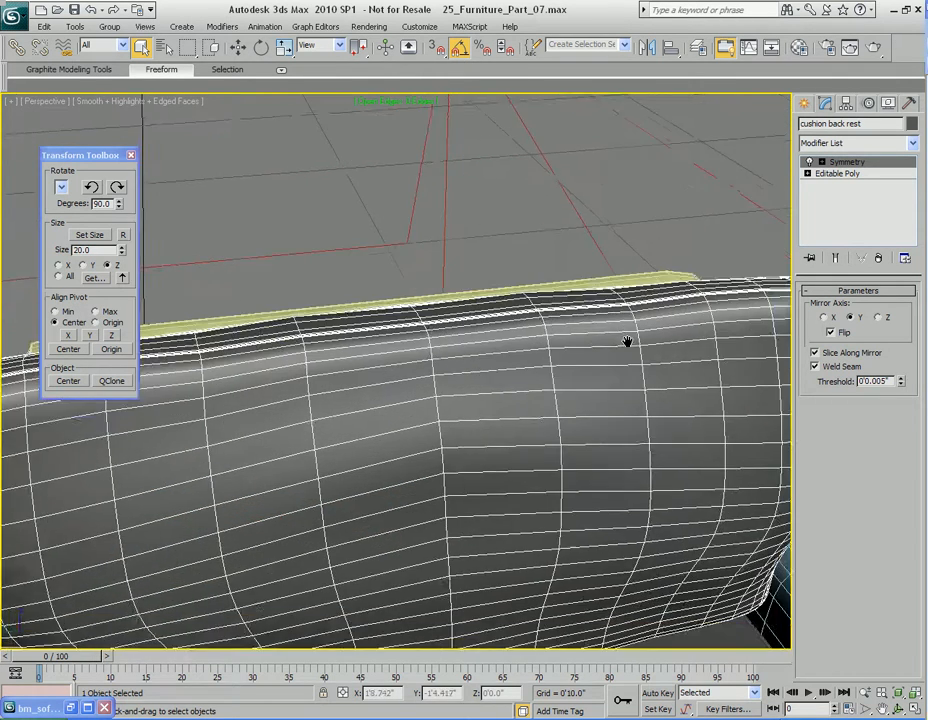
# Collapse the cushion back rest's entire modifier stack, including its Symmetry modifier.
pyautogui.rightClick(864, 190)
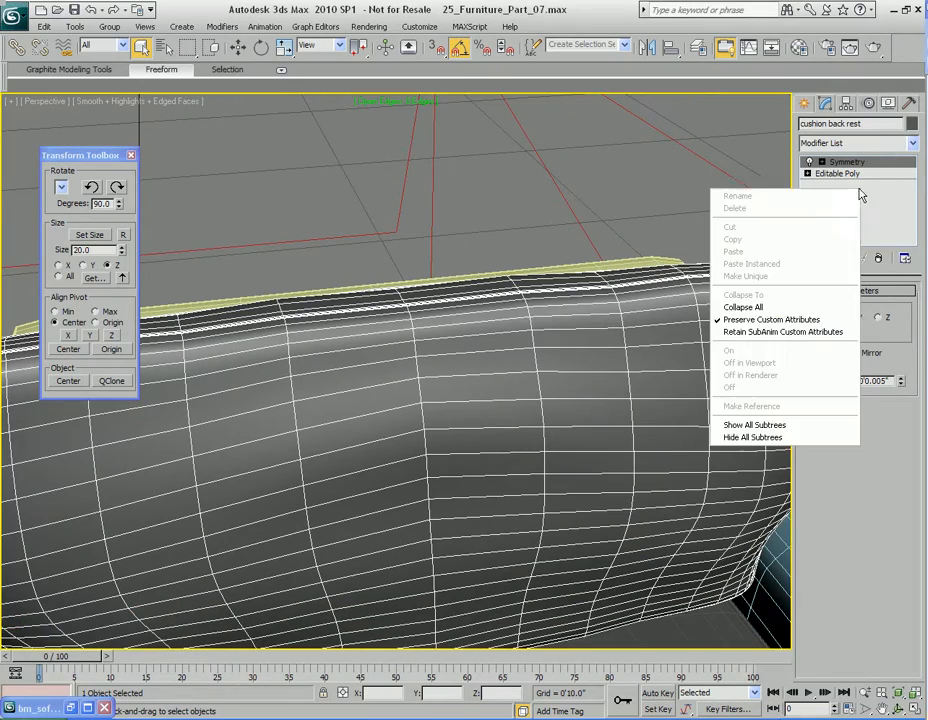
pyautogui.click(800, 294)
pyautogui.keyDown('alt'); pyautogui.moveTo(612, 328); pyautogui.dragTo(570, 290, button='middle'); pyautogui.keyUp('alt')
pyautogui.keyDown('alt'); pyautogui.moveTo(617, 259); pyautogui.dragTo(550, 270, button='middle'); pyautogui.keyUp('alt')
pyautogui.click(520, 220)
pyautogui.click(550, 270)
pyautogui.press('w')
pyautogui.keyDown('alt'); pyautogui.moveTo(414, 464); pyautogui.dragTo(455, 395, button='middle'); pyautogui.keyUp('alt')
# Select the furniture's container and save its local definition as a new container file named Love_Seat.maxc.
pyautogui.scroll(-5, 470, 400)
pyautogui.scroll(3, 455, 395)
pyautogui.scroll(4, 460, 378)
pyautogui.press('q')
pyautogui.moveTo(465, 375); pyautogui.dragTo(416, 382, button='middle')
pyautogui.moveTo(450, 343)
pyautogui.mouseDown(button='middle')
pyautogui.moveTo(468, 328)
pyautogui.moveTo(460, 327)
pyautogui.mouseUp(button='middle')
pyautogui.doubleClick(855, 449)
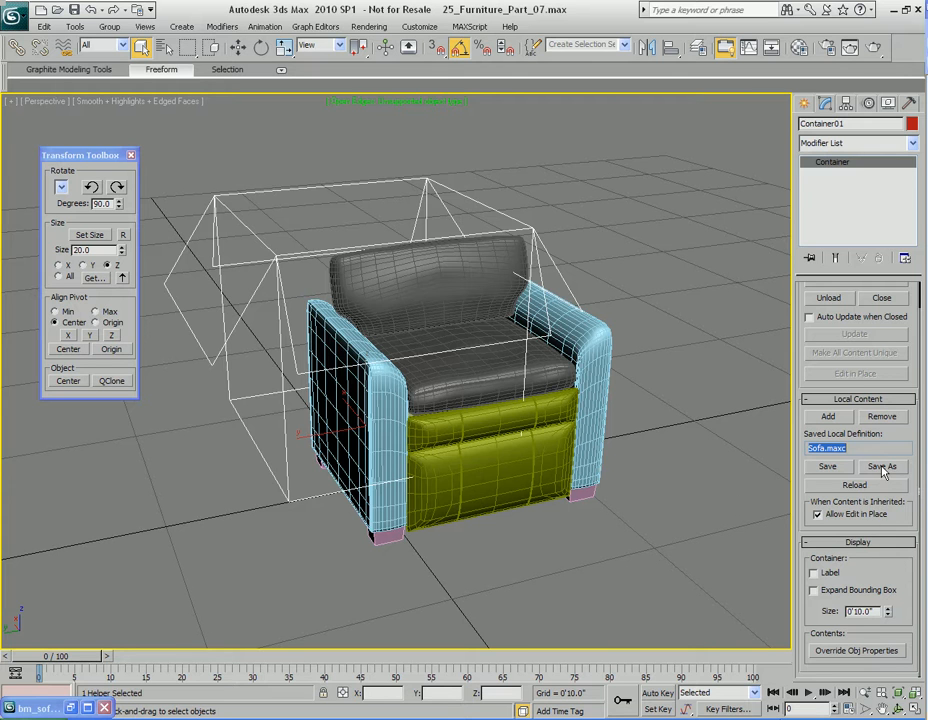
pyautogui.click(882, 467)
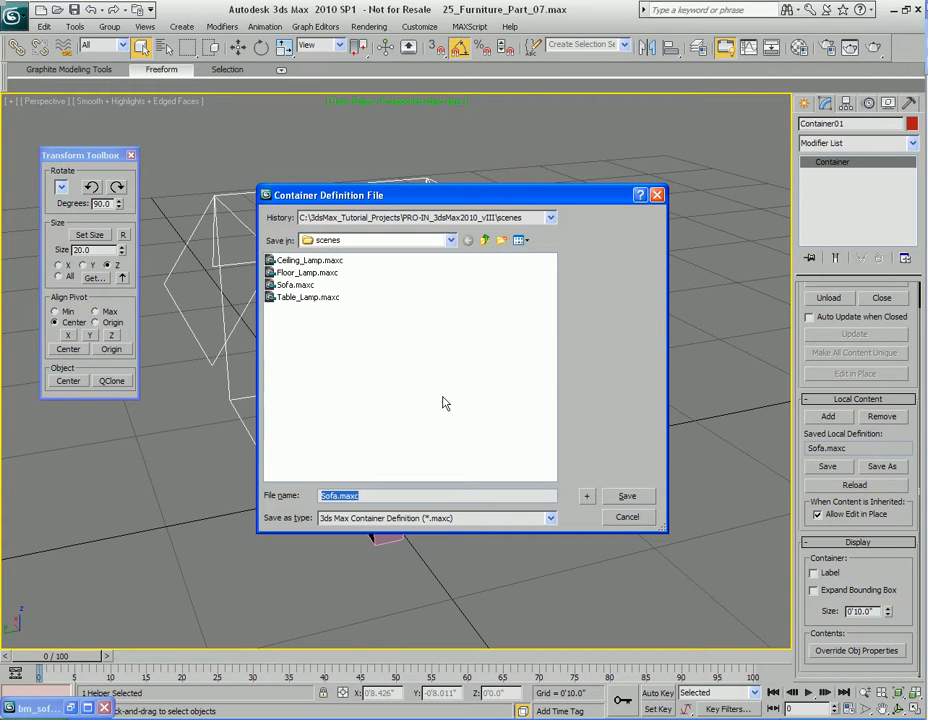
pyautogui.write('L')
pyautogui.keyDown('alt'); pyautogui.moveTo(441, 393); pyautogui.dragTo(394, 420, button='middle'); pyautogui.keyUp('alt')
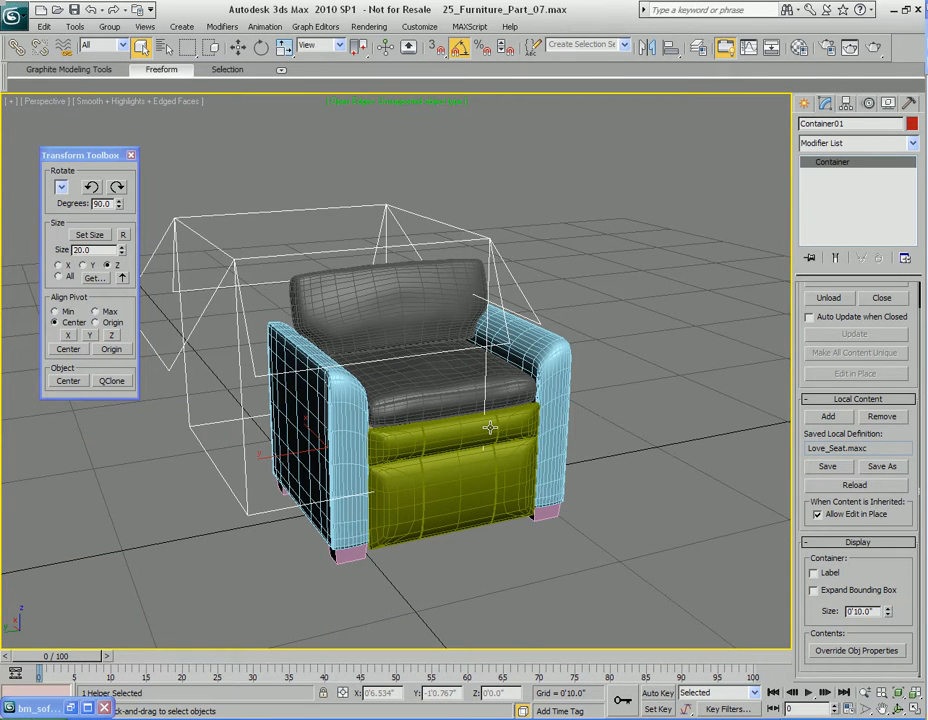
pyautogui.keyDown('alt'); pyautogui.moveTo(490, 427); pyautogui.dragTo(493, 360, button='middle'); pyautogui.keyUp('alt')
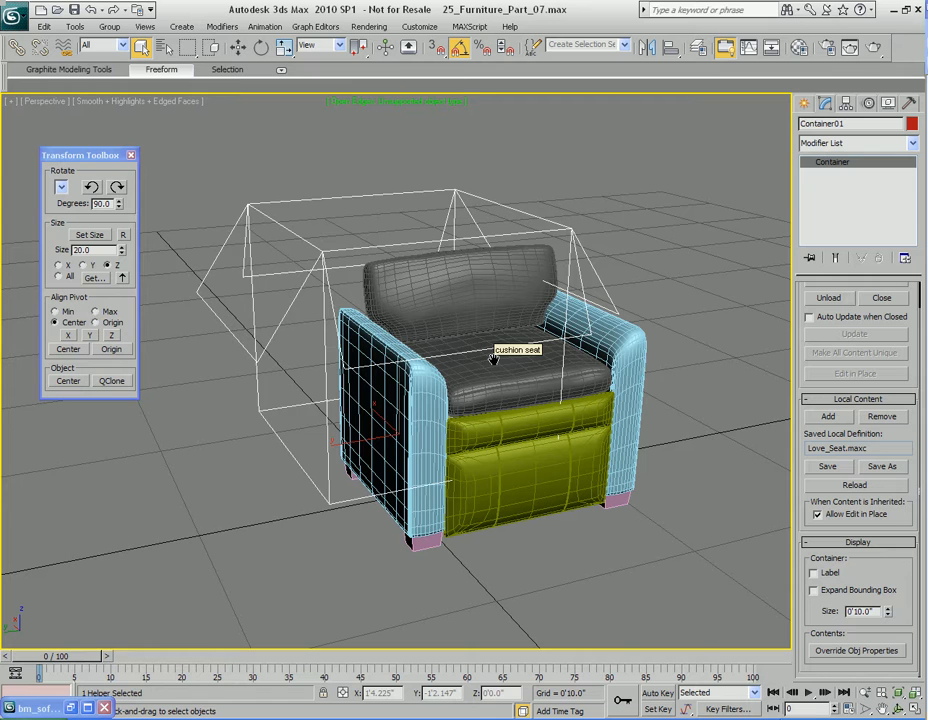
pyautogui.moveTo(559, 413); pyautogui.dragTo(543, 404, button='middle')
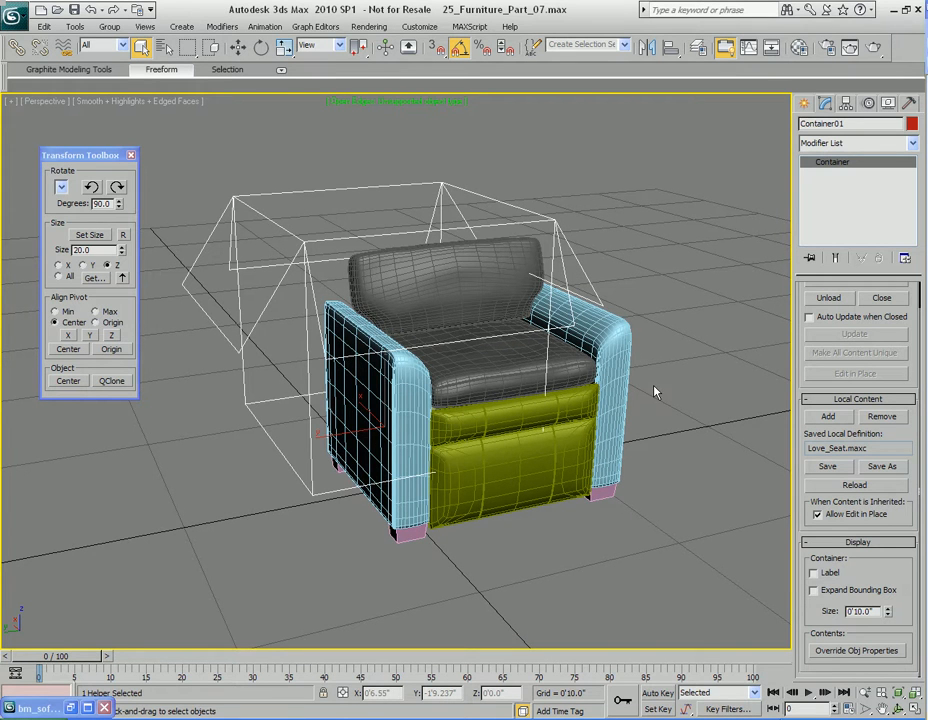